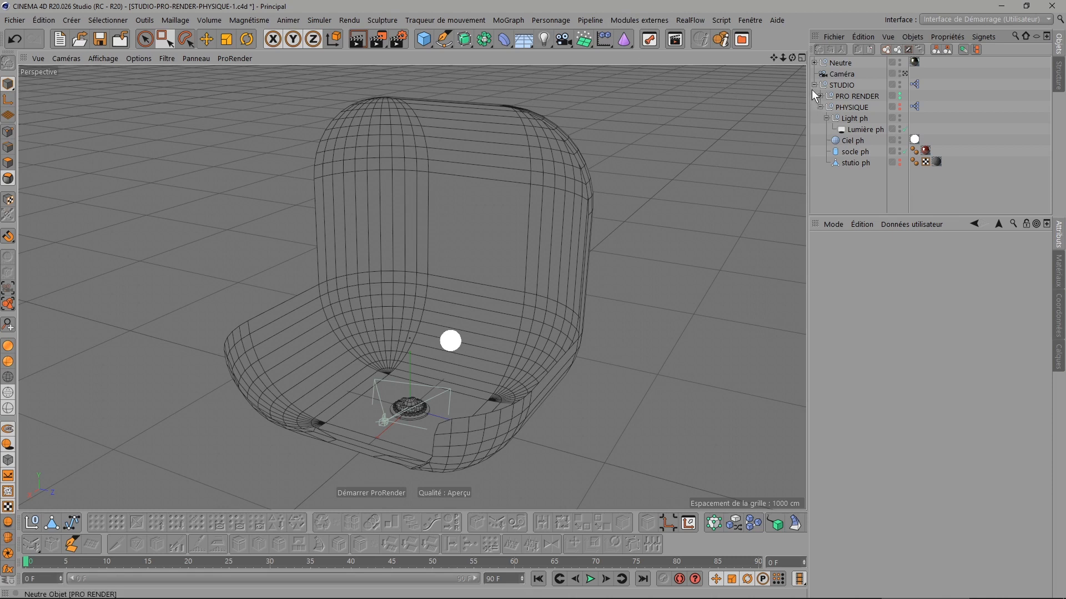
- Collapse the PHYSIQUE group and hide the Neutre object in both the viewport and the render
{"action": "left_click", "coordinate": [819, 107]}
{"action": "left_click_drag", "start_coordinate": [792, 58], "coordinate": [756, 131]}
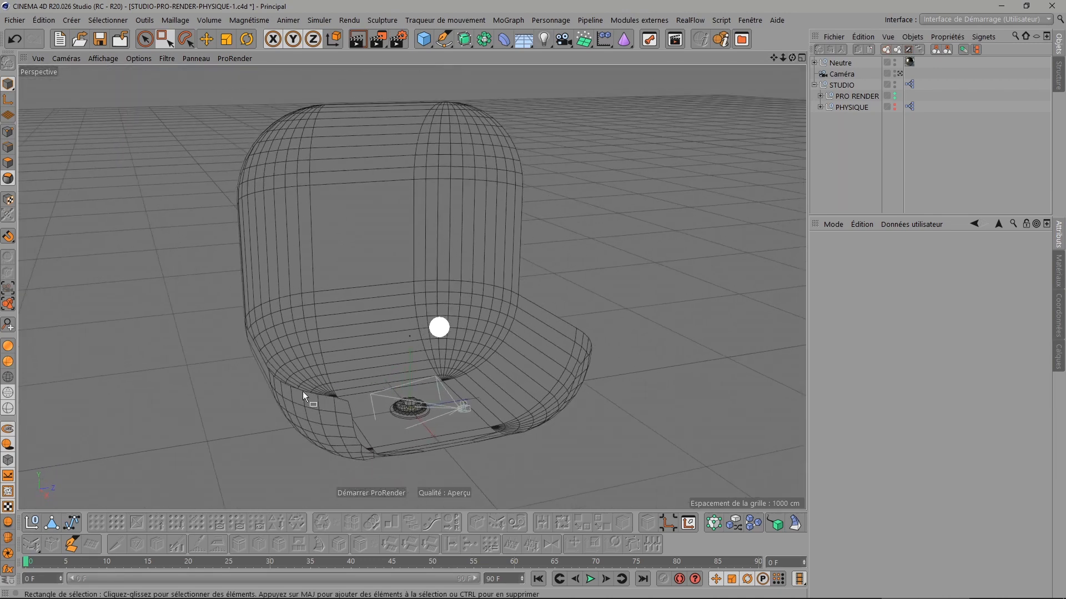
{"action": "scroll", "coordinate": [399, 427], "scroll_direction": "up", "scroll_amount": 5}
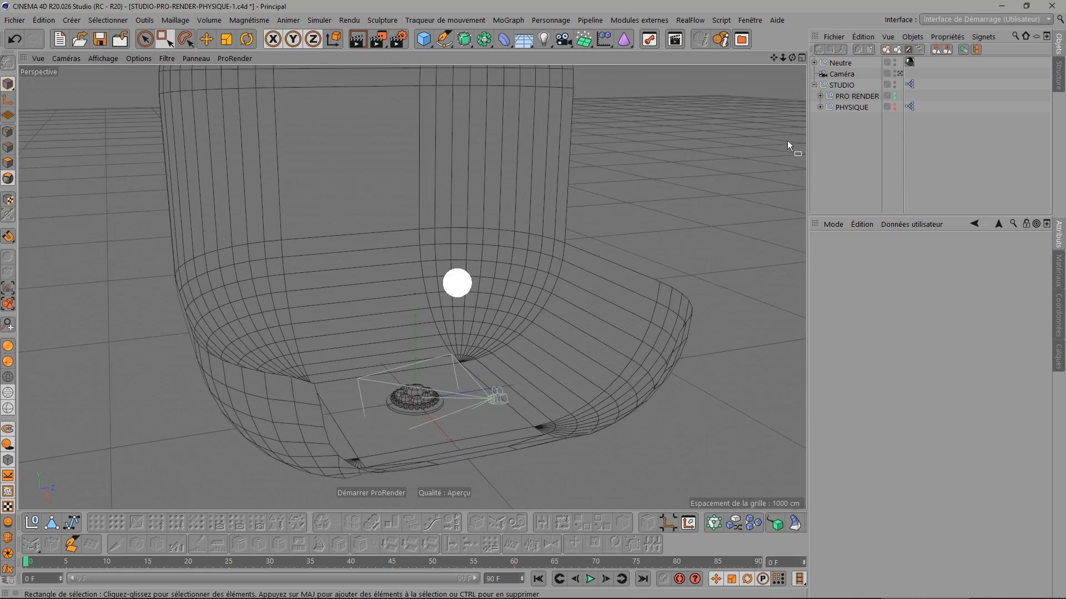
{"action": "left_click", "coordinate": [894, 61]}
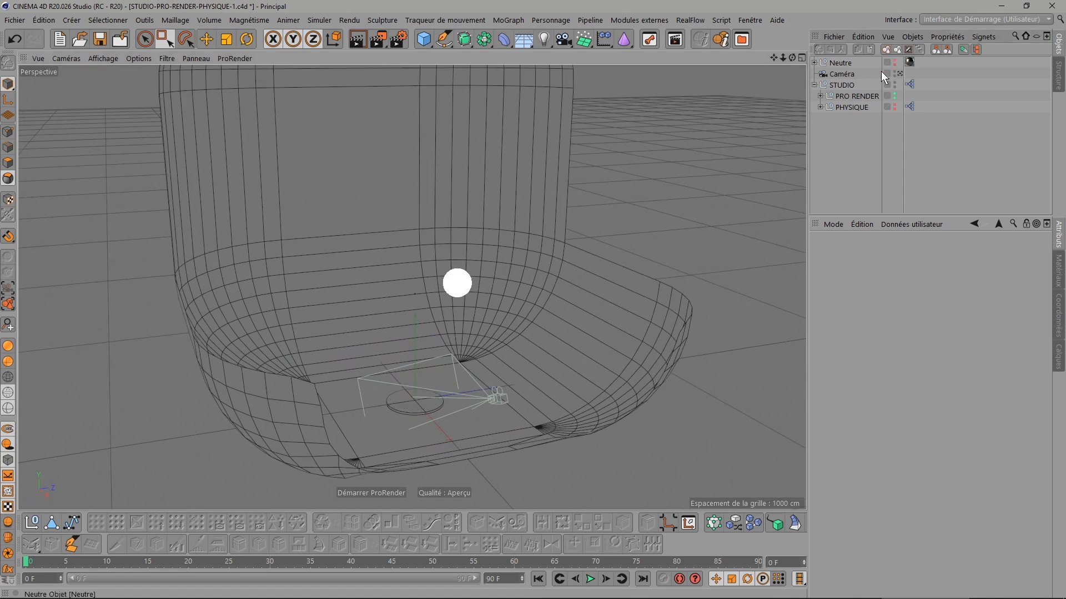
- Switch the viewport to Gouraud shading and examine the shaded studio backdrop with its red base
{"action": "scroll", "coordinate": [431, 364], "scroll_direction": "up", "scroll_amount": 3}
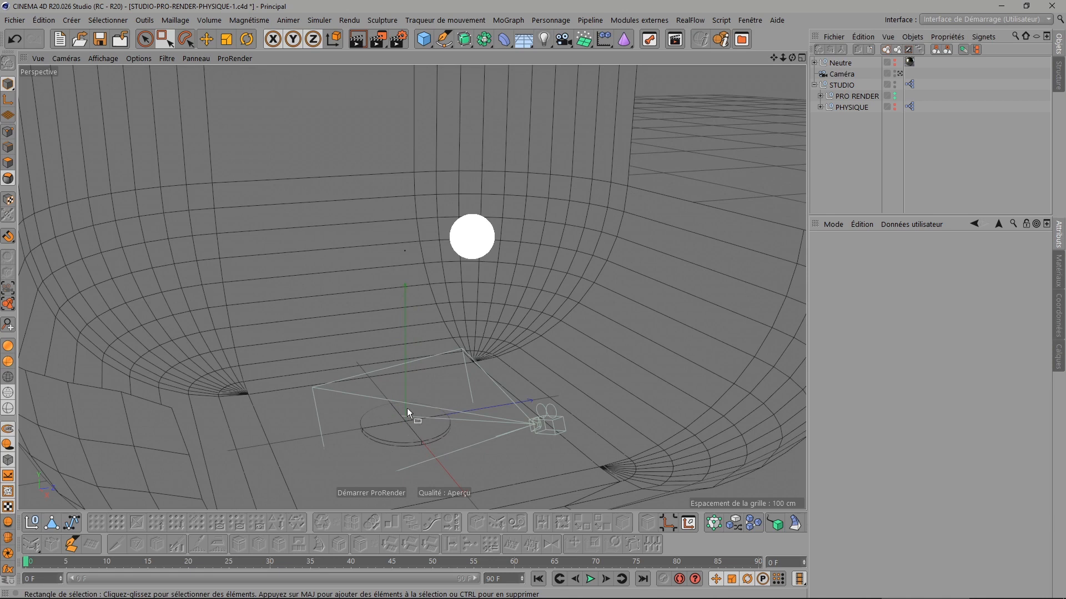
{"action": "scroll", "coordinate": [408, 408], "scroll_direction": "down", "scroll_amount": 5}
{"action": "scroll", "coordinate": [461, 321], "scroll_direction": "down", "scroll_amount": 3}
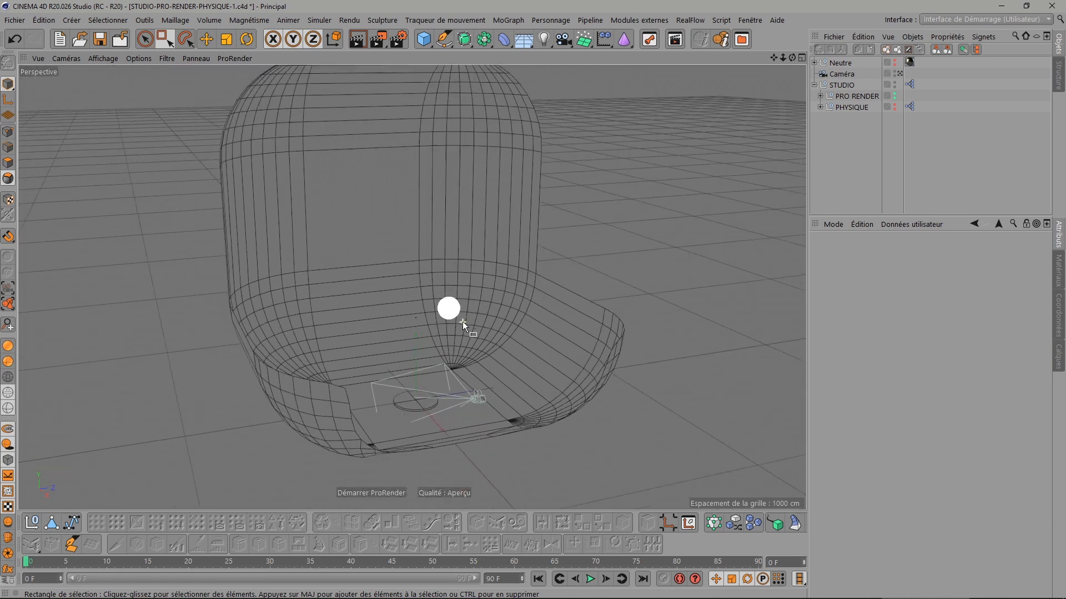
{"action": "left_click_drag", "start_coordinate": [773, 58], "coordinate": [764, 112]}
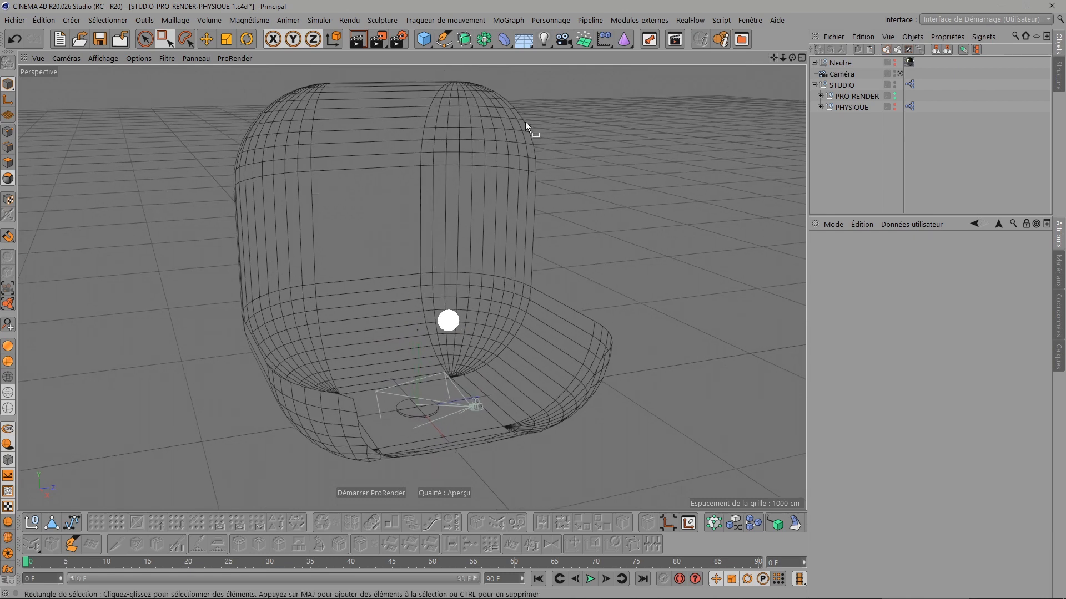
{"action": "mouse_move", "coordinate": [792, 58]}
{"action": "left_mouse_down"}
{"action": "mouse_move", "coordinate": [741, 75]}
{"action": "mouse_move", "coordinate": [599, 162]}
{"action": "left_mouse_up"}
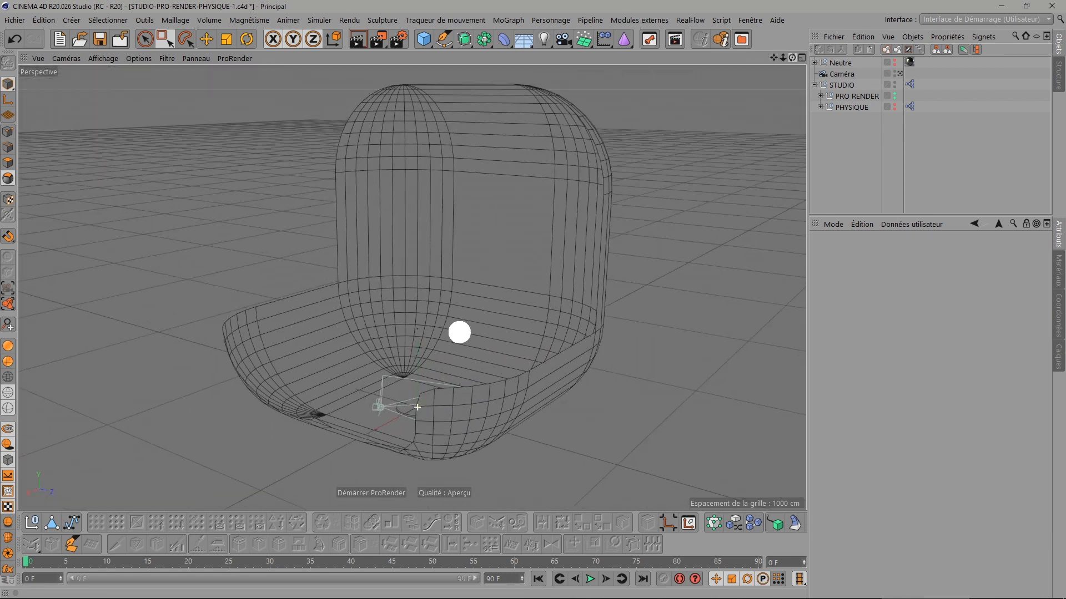
{"action": "left_click", "coordinate": [8, 347]}
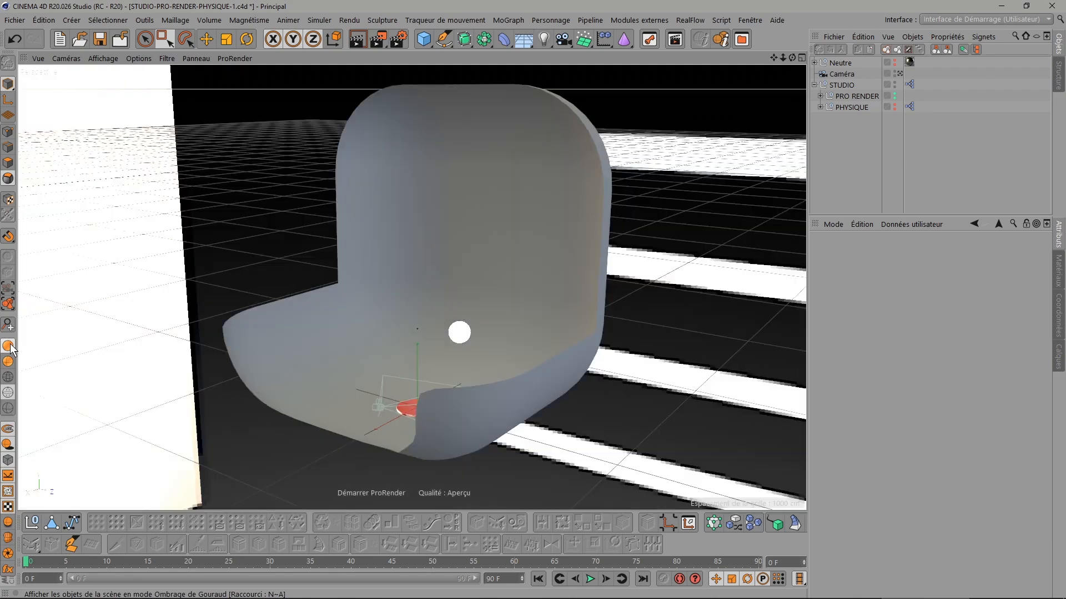
{"action": "left_click_drag", "start_coordinate": [792, 58], "coordinate": [849, 62]}
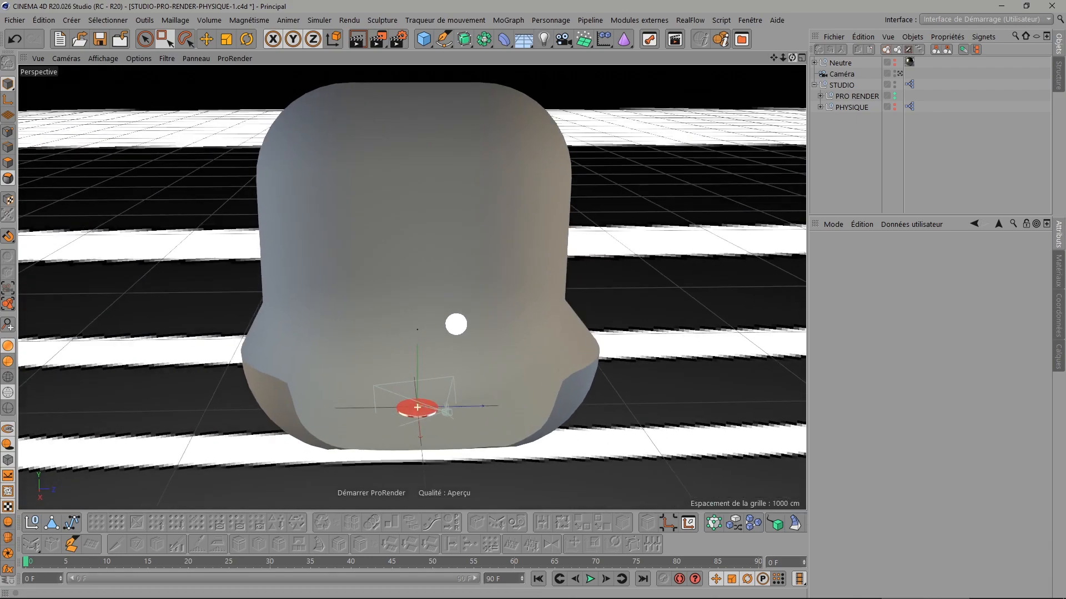
{"action": "left_click_drag", "start_coordinate": [783, 58], "coordinate": [883, 59]}
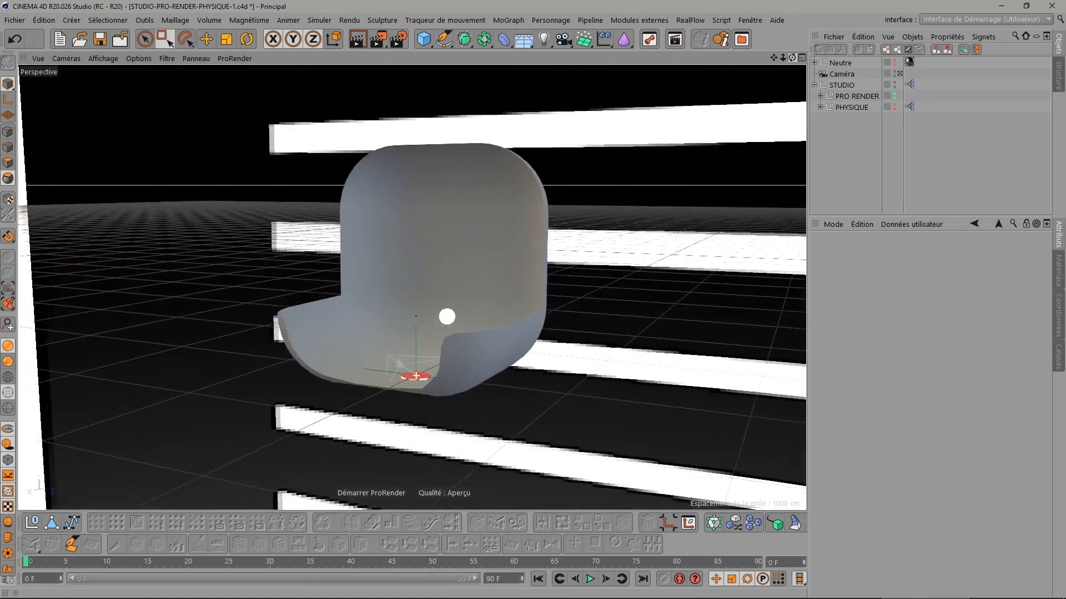
{"action": "left_click_drag", "start_coordinate": [794, 56], "coordinate": [817, 99]}
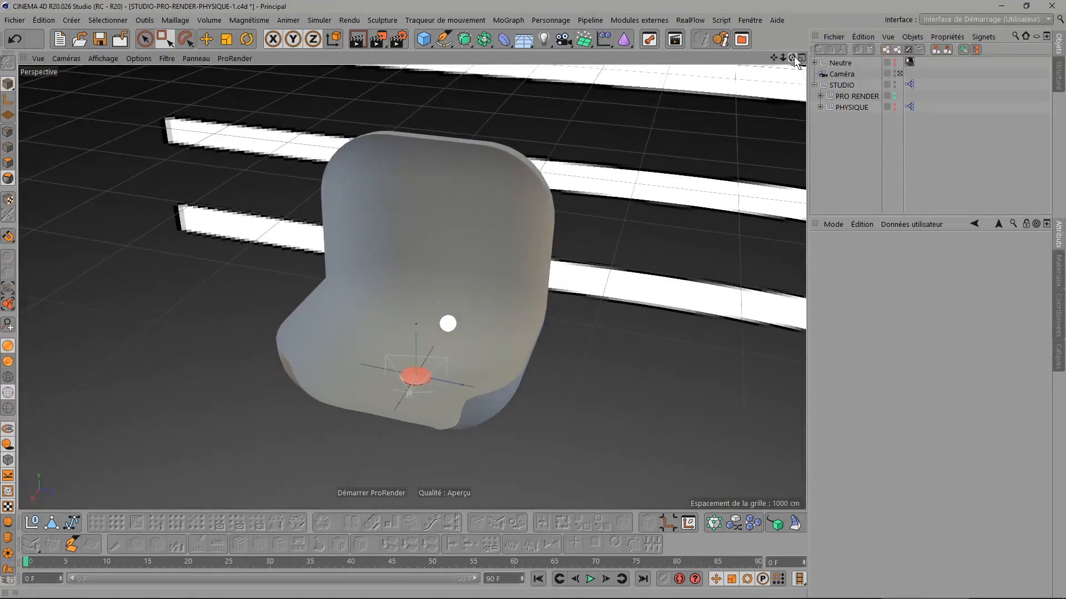
{"action": "scroll", "coordinate": [461, 355], "scroll_direction": "up", "scroll_amount": 4}
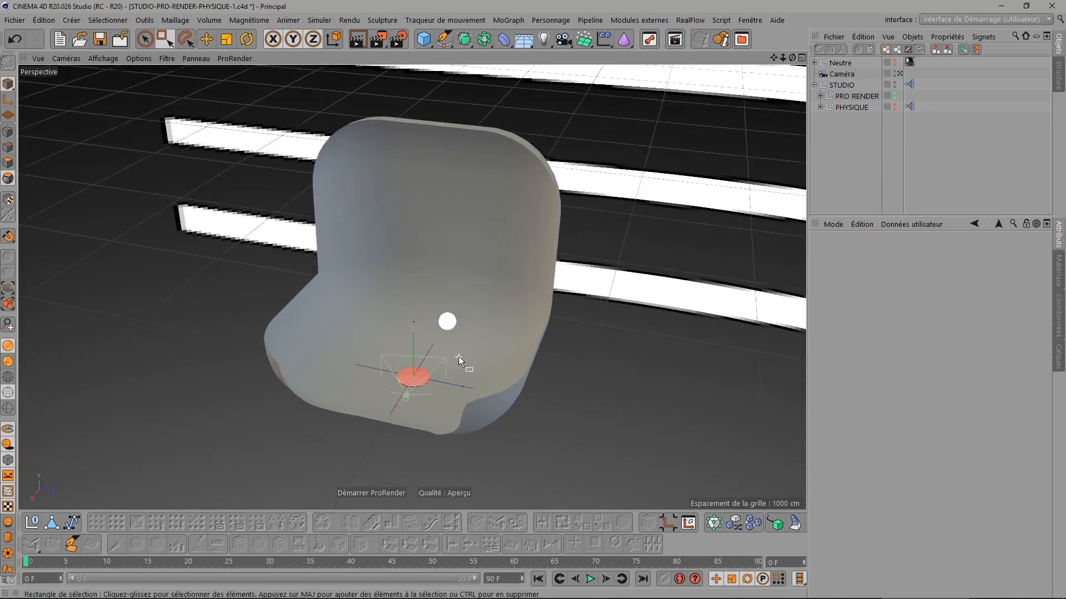
{"action": "left_click_drag", "start_coordinate": [773, 57], "coordinate": [773, 86]}
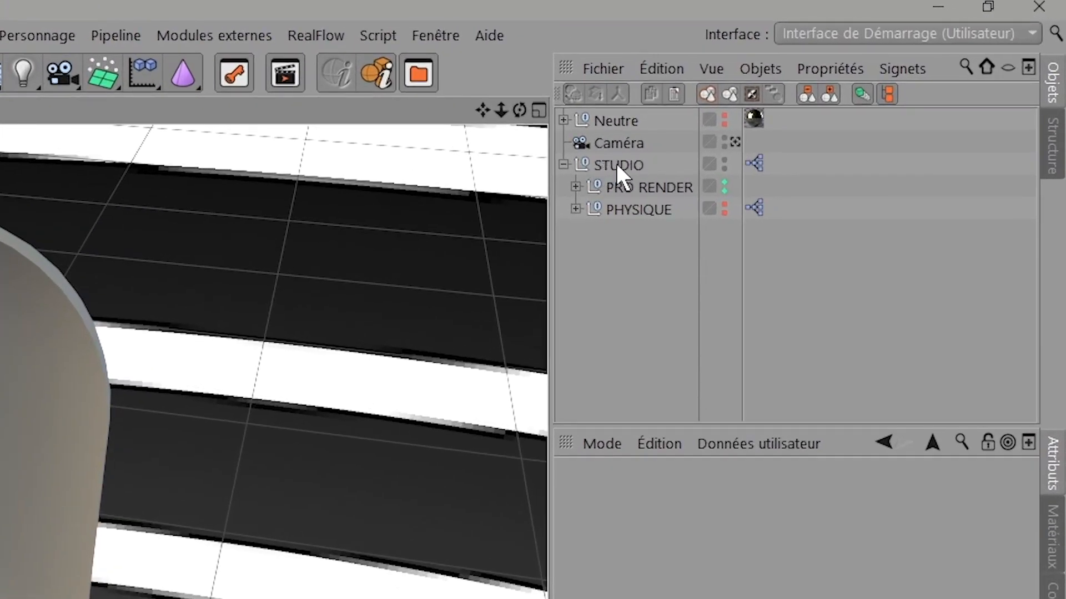
- Open the XPresso expression of the STUDIO null, examine its node graph and close it
{"action": "left_click", "coordinate": [617, 164]}
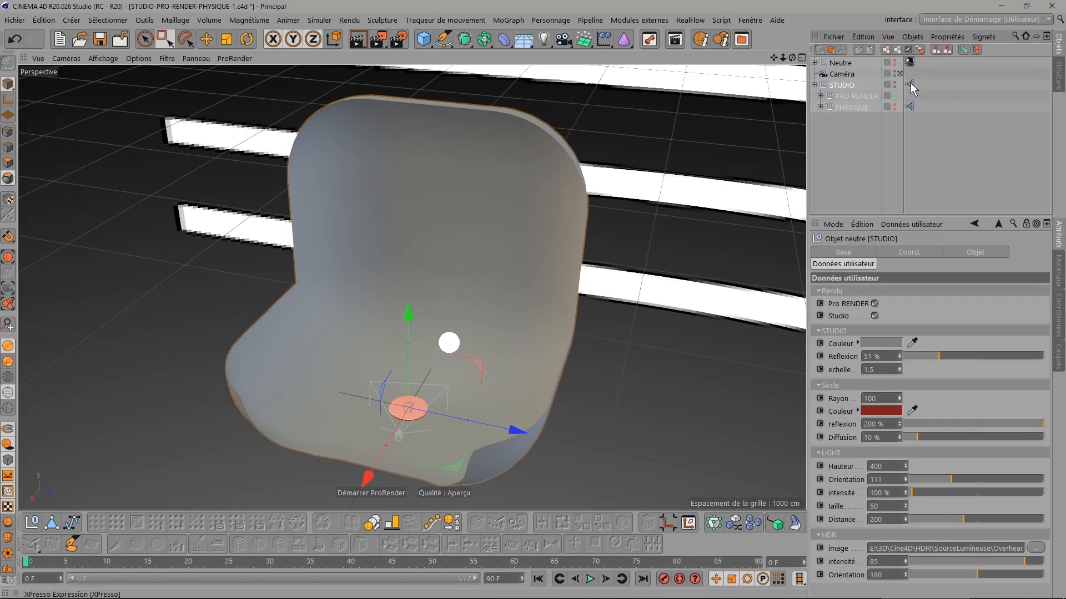
{"action": "double_click", "coordinate": [910, 84]}
{"action": "left_click_drag", "start_coordinate": [809, 61], "coordinate": [538, 18]}
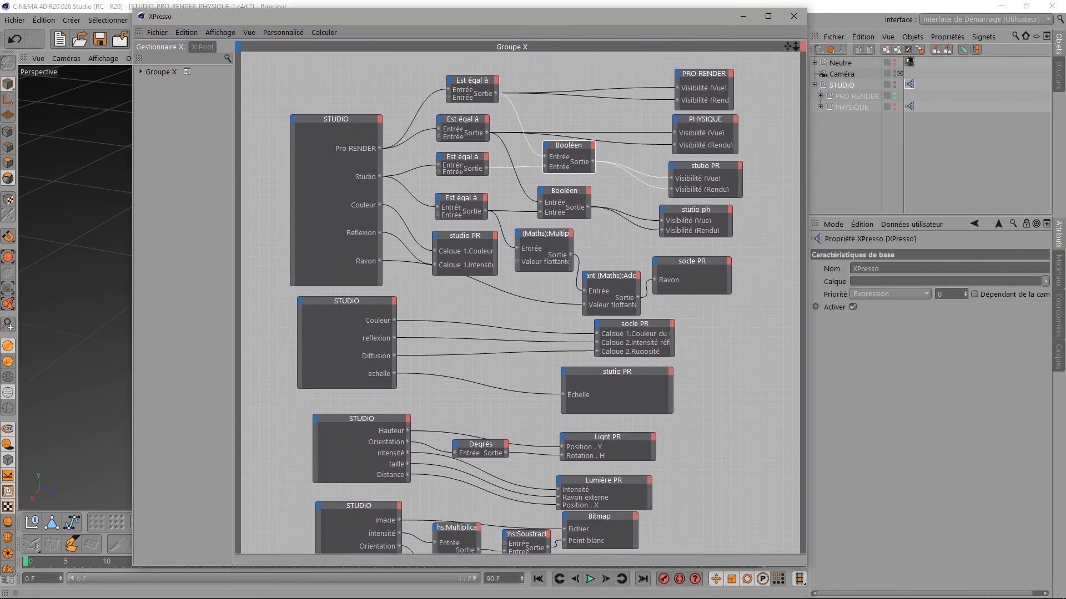
{"action": "middle_click_drag", "start_coordinate": [481, 303], "coordinate": [447, 270], "text": "alt"}
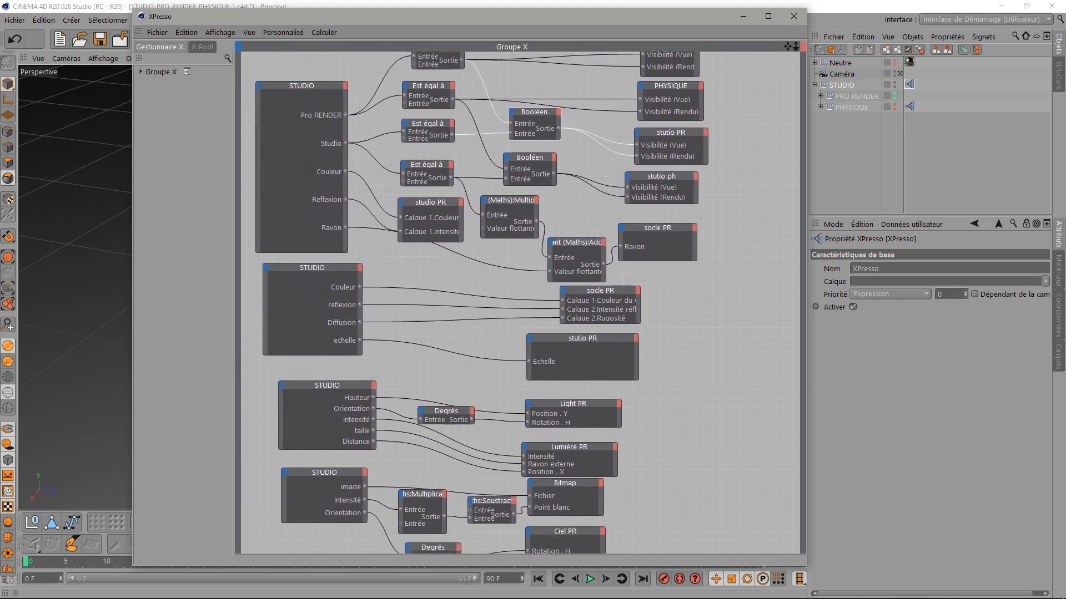
{"action": "left_click_drag", "start_coordinate": [787, 46], "coordinate": [800, 60]}
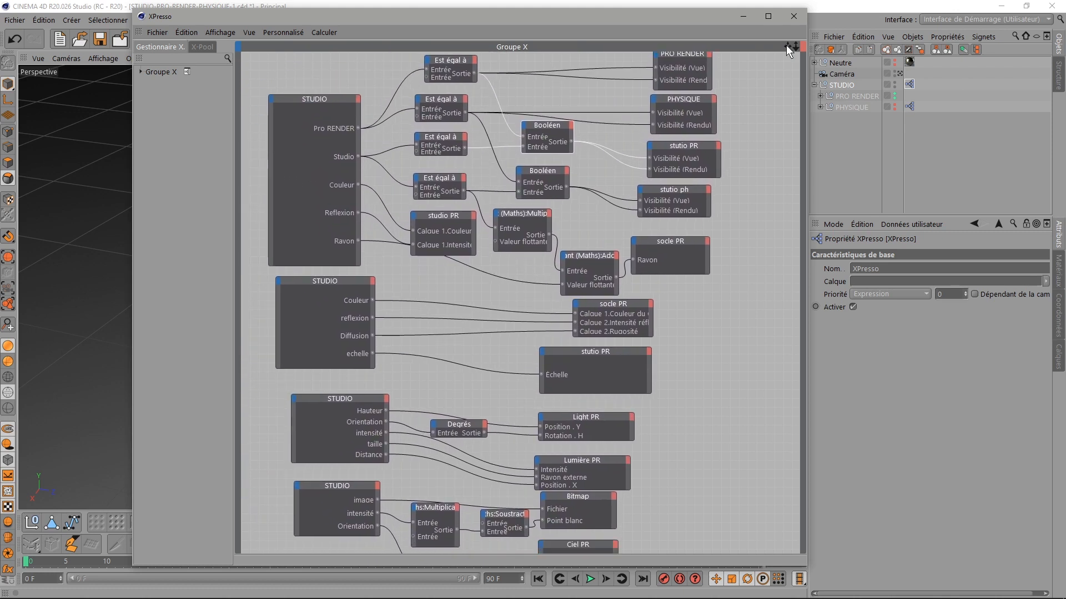
{"action": "left_click", "coordinate": [795, 17]}
- Check the attributes of the PRO RENDER and PHYSIQUE groups and return to STUDIO's user data
{"action": "left_click", "coordinate": [848, 87]}
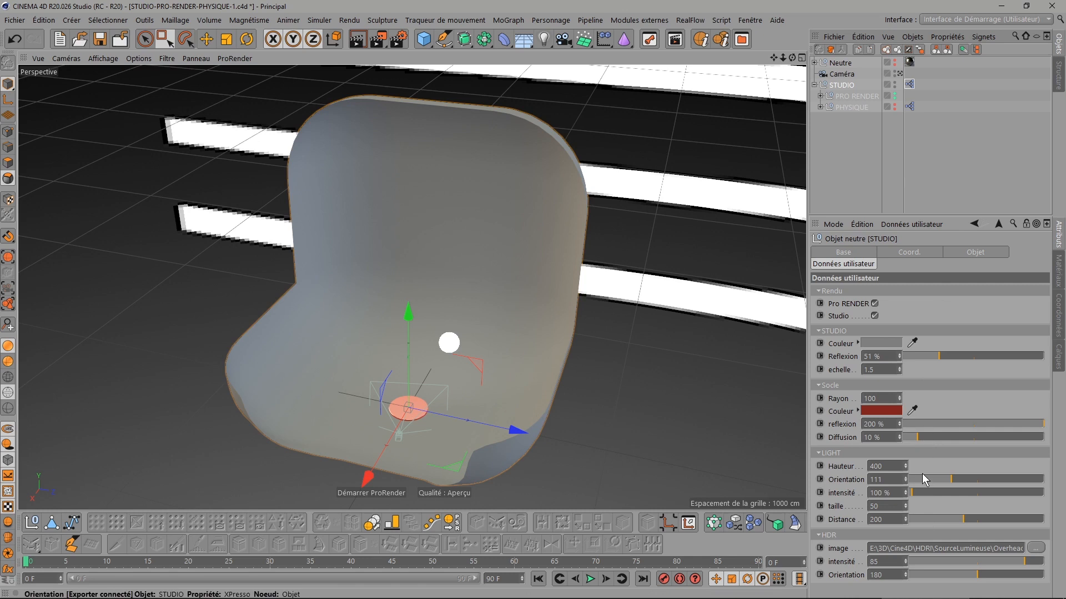
{"action": "left_click", "coordinate": [850, 96]}
{"action": "left_click", "coordinate": [850, 108]}
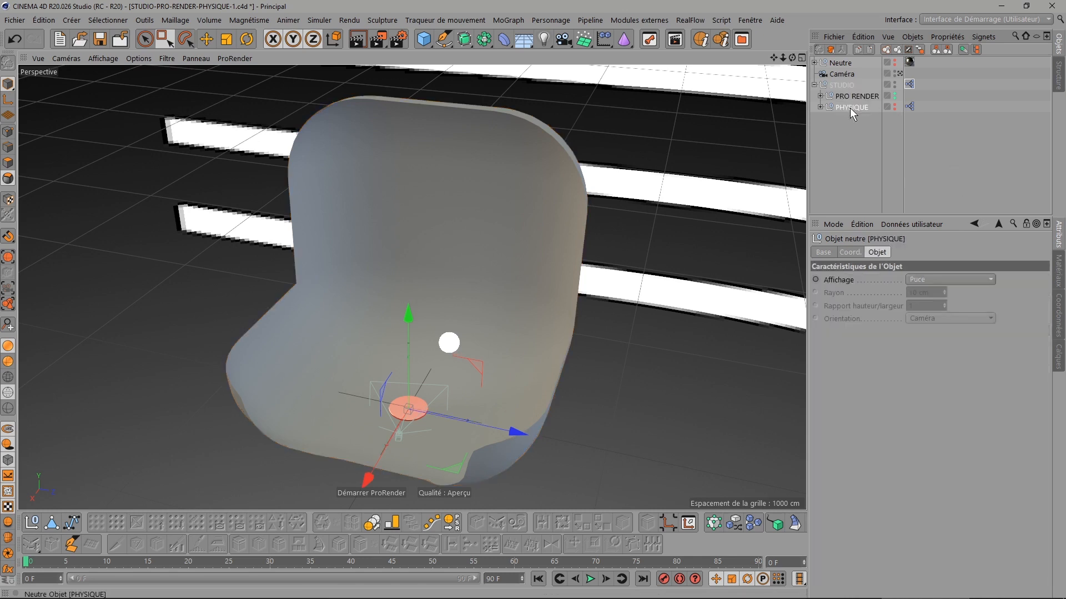
{"action": "left_click", "coordinate": [842, 85]}
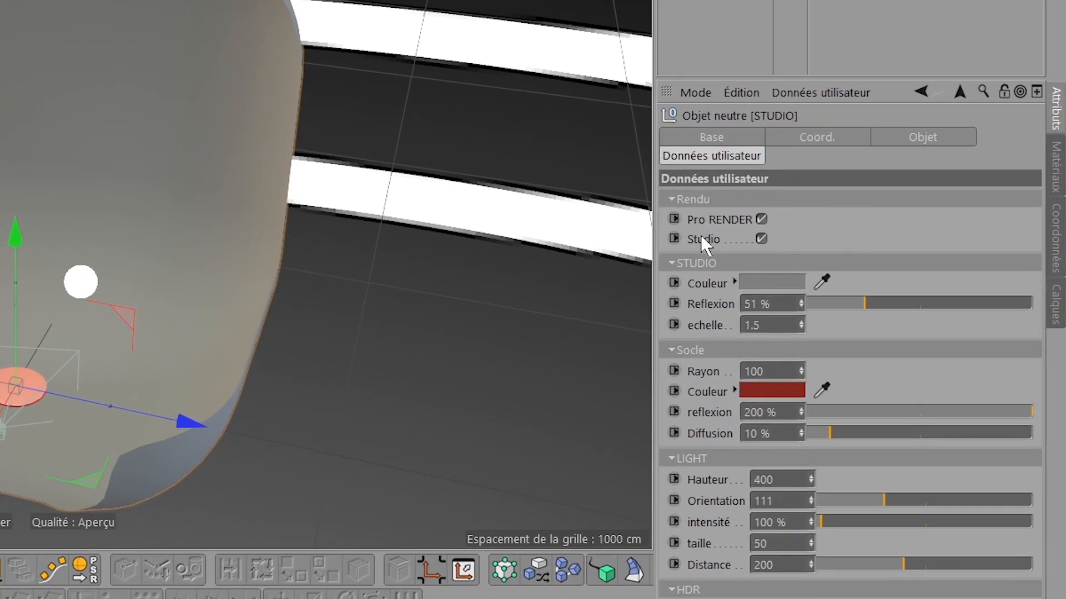
- Switch STUDIO's Pro RENDER option off and on again several times to compare the two studio versions
{"action": "left_click", "coordinate": [760, 219]}
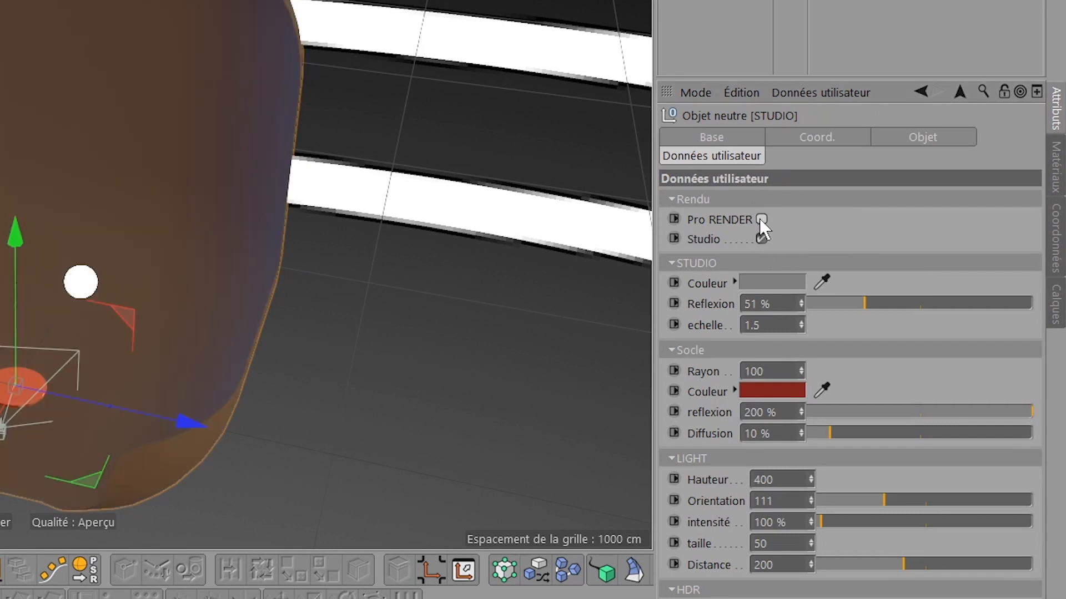
{"action": "left_click", "coordinate": [761, 220]}
{"action": "left_click", "coordinate": [761, 220]}
{"action": "left_click", "coordinate": [760, 219]}
{"action": "left_click", "coordinate": [760, 219]}
{"action": "left_click", "coordinate": [760, 220]}
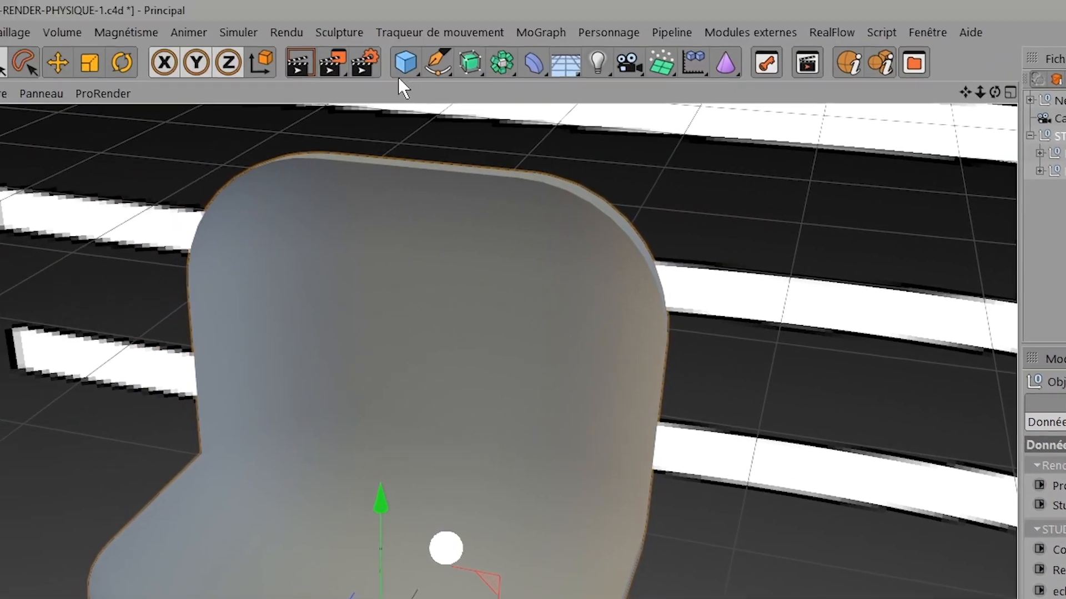
- Set the render engine to ProRender in the render settings and close them
{"action": "left_click", "coordinate": [365, 56]}
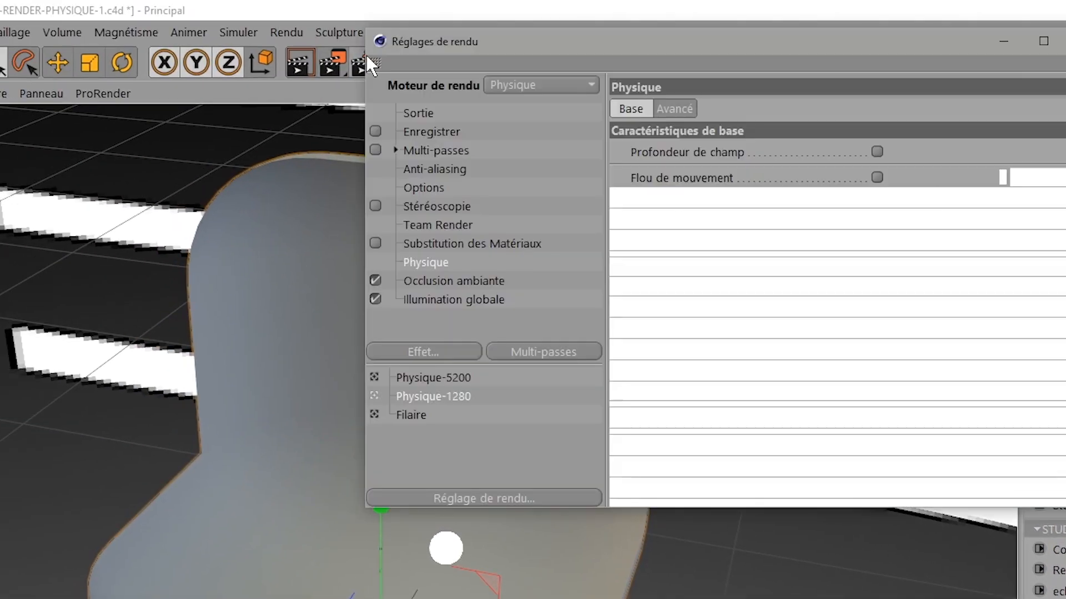
{"action": "left_click", "coordinate": [512, 84]}
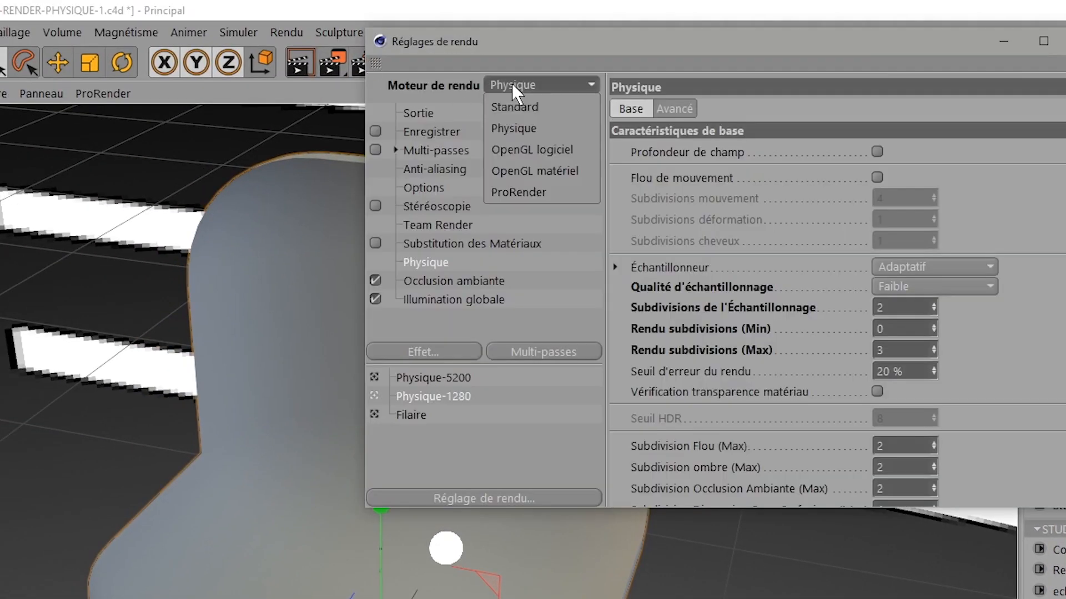
{"action": "left_click", "coordinate": [528, 191]}
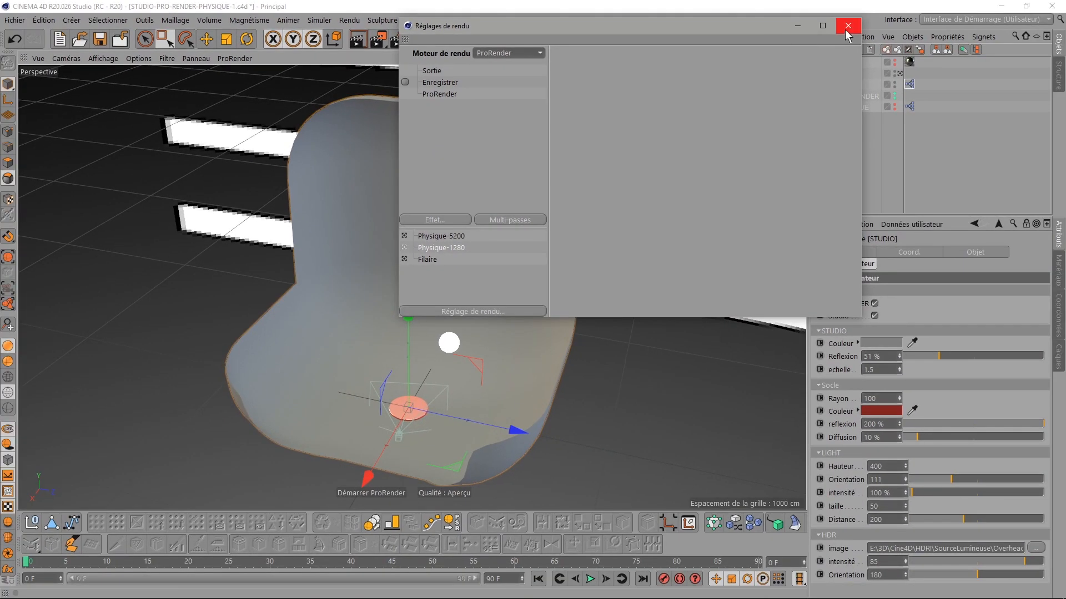
{"action": "left_click", "coordinate": [847, 27]}
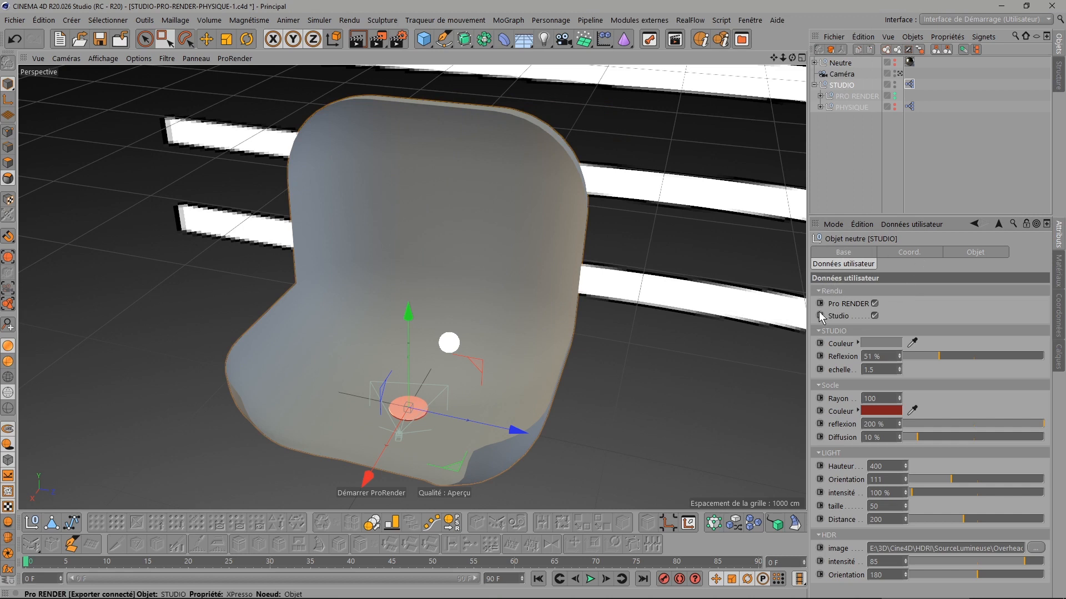
- Turn STUDIO's Studio option off to view the base without the backdrop, and turn it back on
{"action": "left_click", "coordinate": [874, 316]}
{"action": "left_click", "coordinate": [874, 316]}
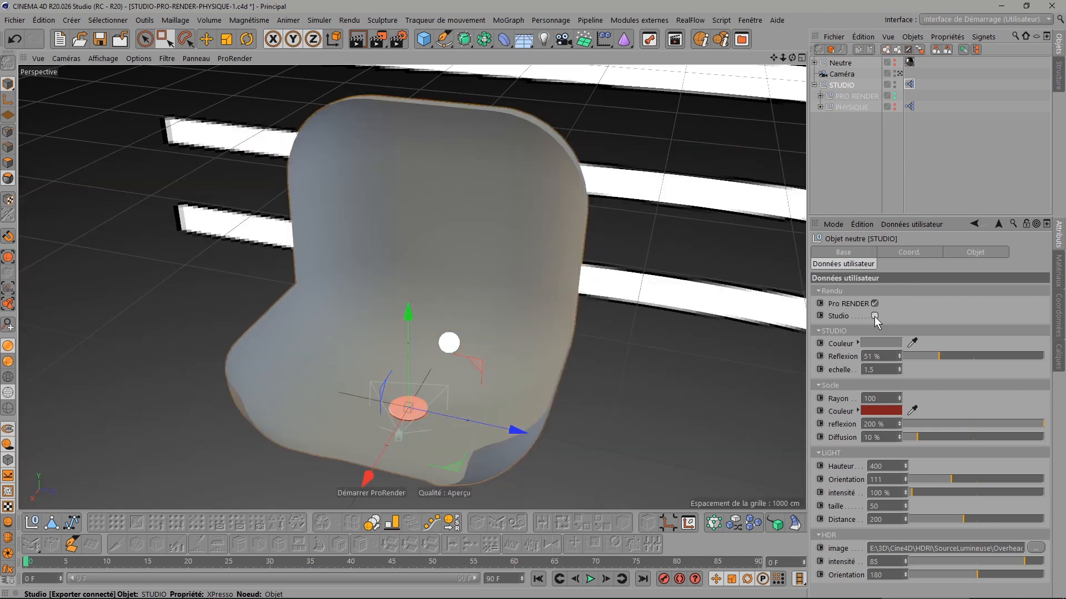
{"action": "left_click", "coordinate": [875, 316]}
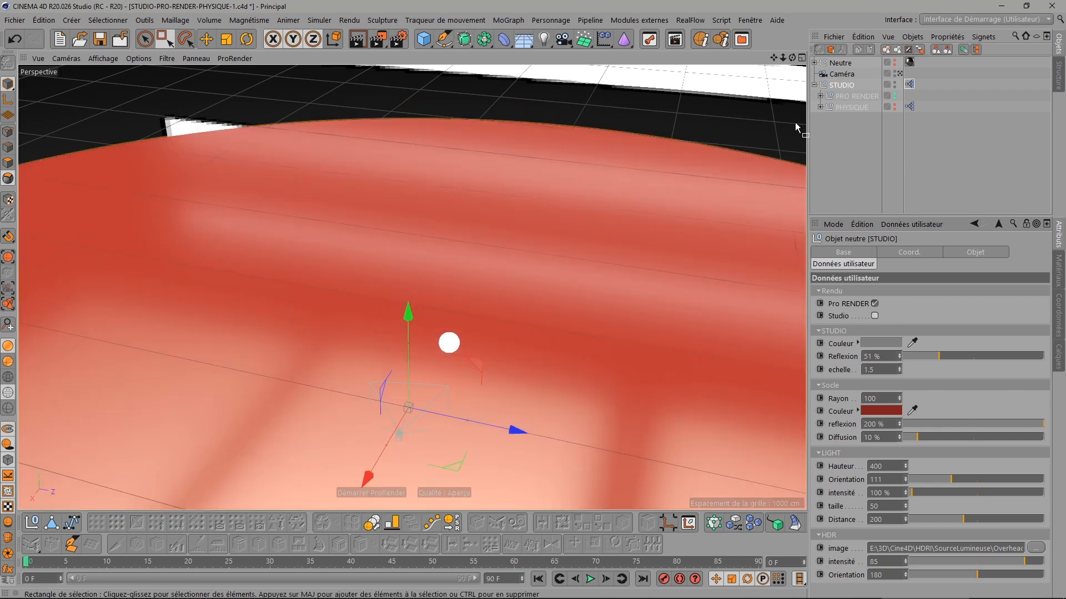
{"action": "mouse_move", "coordinate": [776, 55]}
{"action": "left_mouse_down"}
{"action": "mouse_move", "coordinate": [780, 44]}
{"action": "mouse_move", "coordinate": [777, 77]}
{"action": "mouse_move", "coordinate": [790, 44]}
{"action": "mouse_move", "coordinate": [813, 52]}
{"action": "mouse_move", "coordinate": [830, 43]}
{"action": "mouse_move", "coordinate": [792, 65]}
{"action": "mouse_move", "coordinate": [792, 49]}
{"action": "left_mouse_up"}
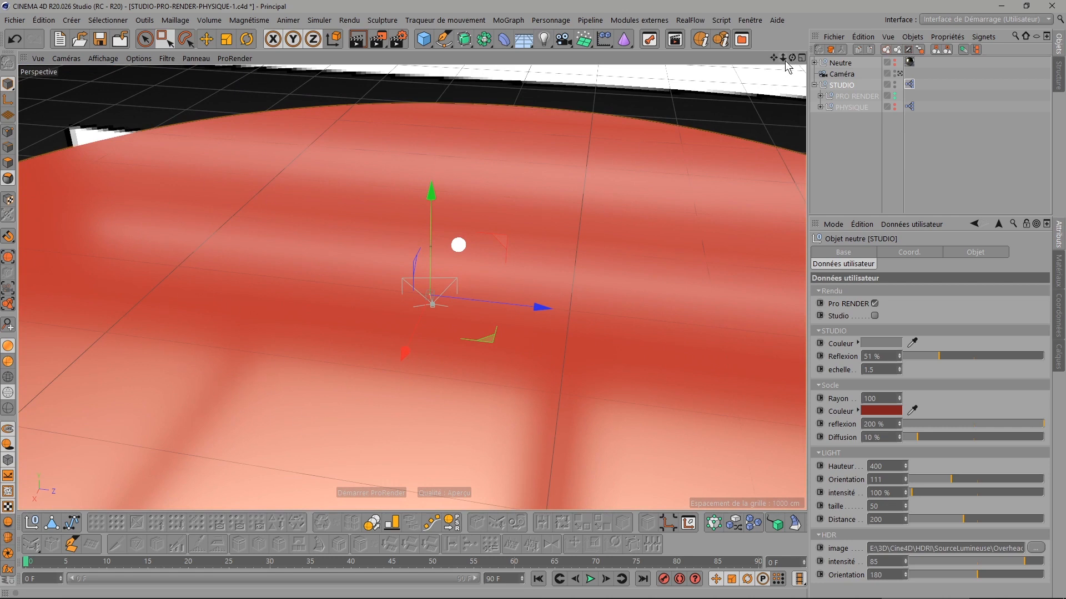
{"action": "left_click", "coordinate": [874, 315]}
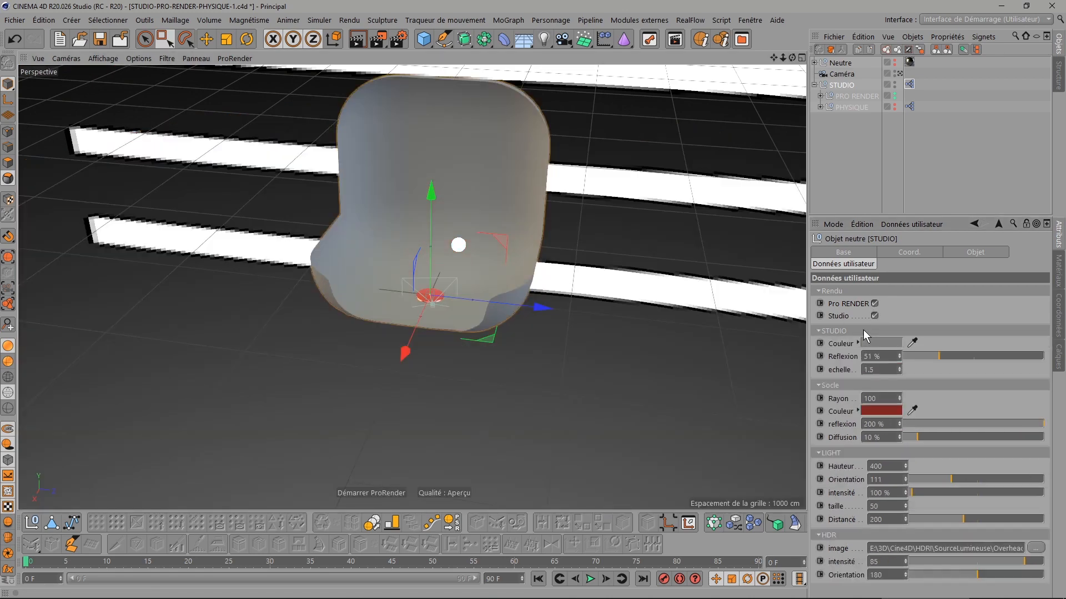
- Set the STUDIO backdrop colour to a darker neutral grey with 34% lightness
{"action": "scroll", "coordinate": [452, 180], "scroll_direction": "up", "scroll_amount": 4}
{"action": "left_click_drag", "start_coordinate": [777, 57], "coordinate": [775, 56]}
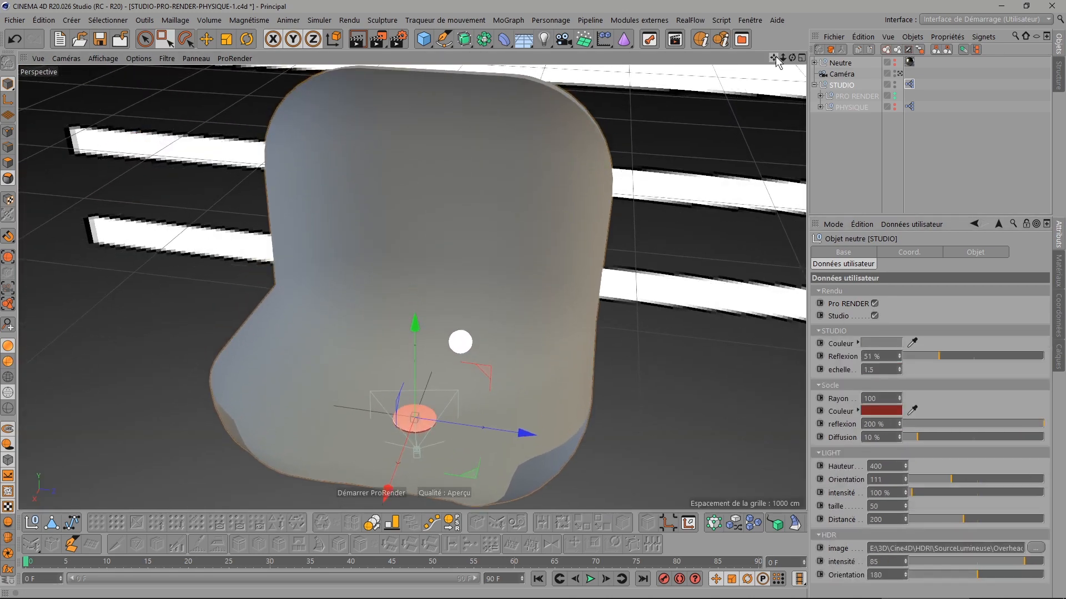
{"action": "left_click", "coordinate": [879, 344]}
{"action": "left_click_drag", "start_coordinate": [877, 365], "coordinate": [828, 366]}
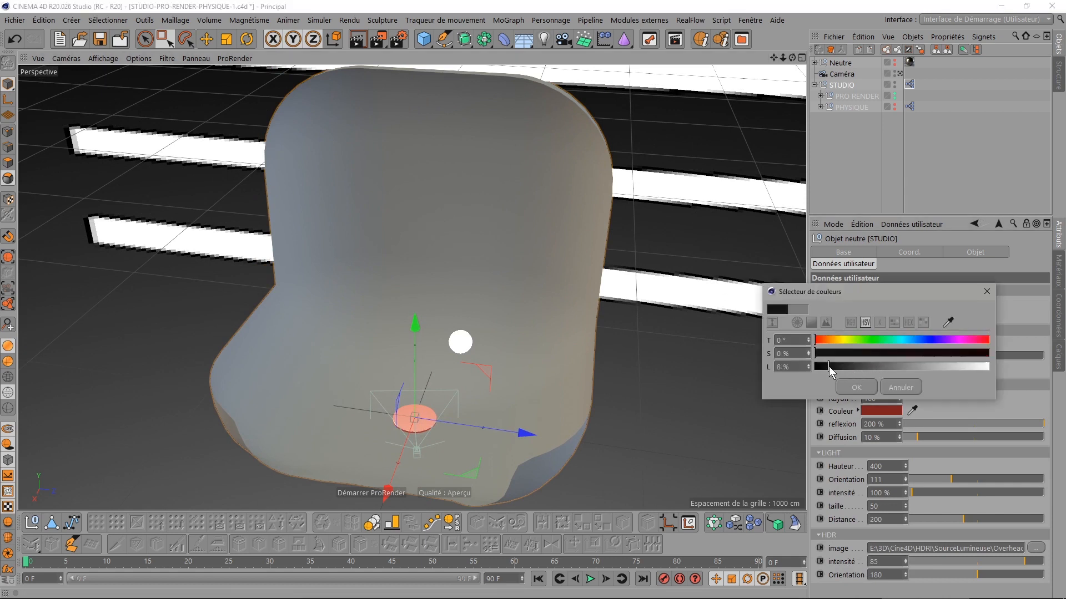
{"action": "left_click", "coordinate": [887, 366]}
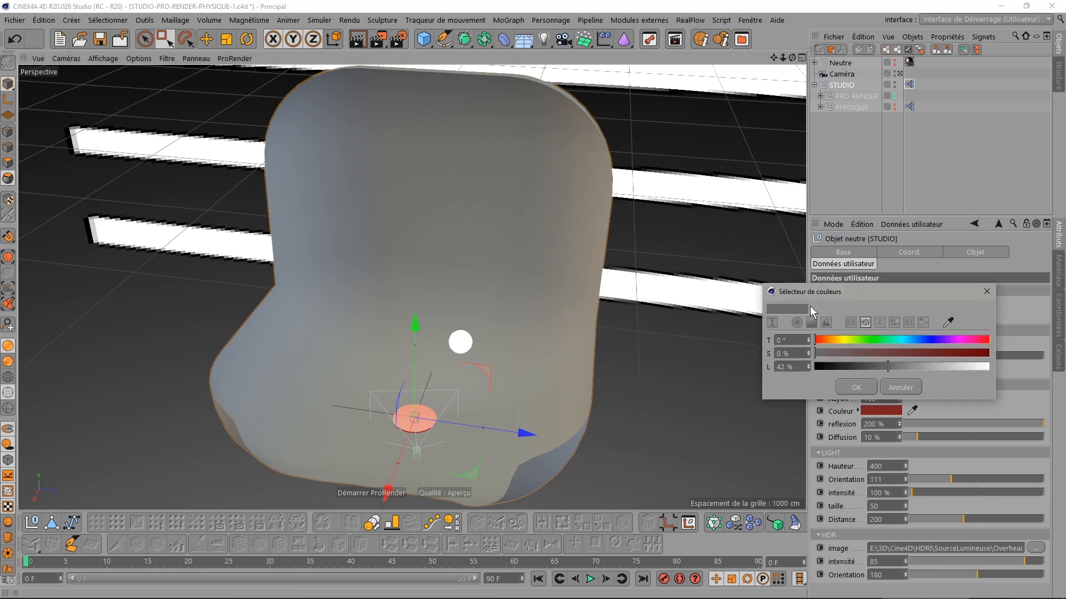
{"action": "left_click", "coordinate": [852, 366]}
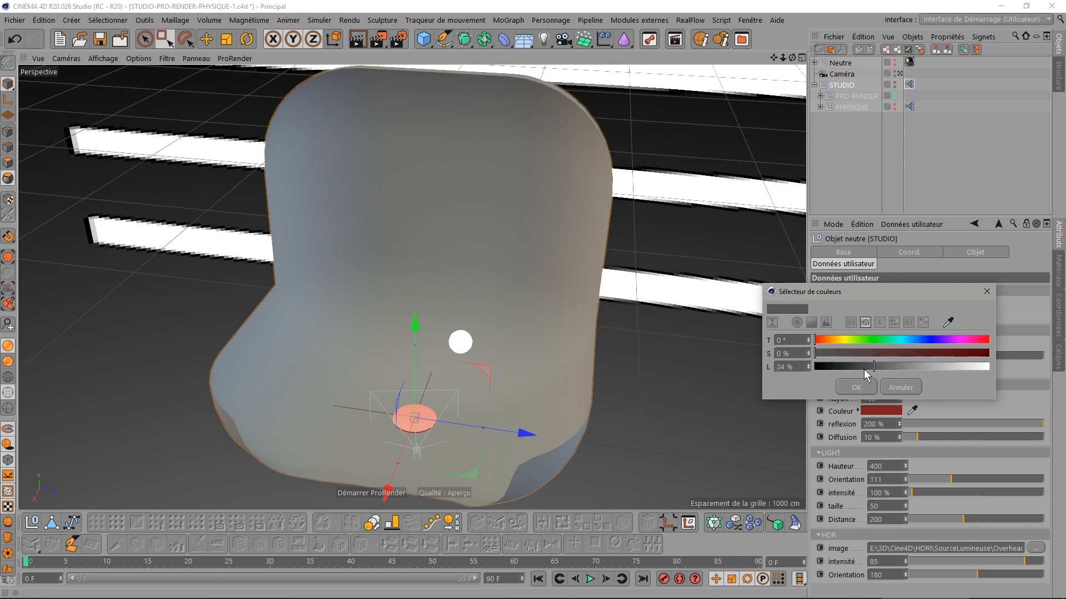
{"action": "left_click", "coordinate": [855, 388]}
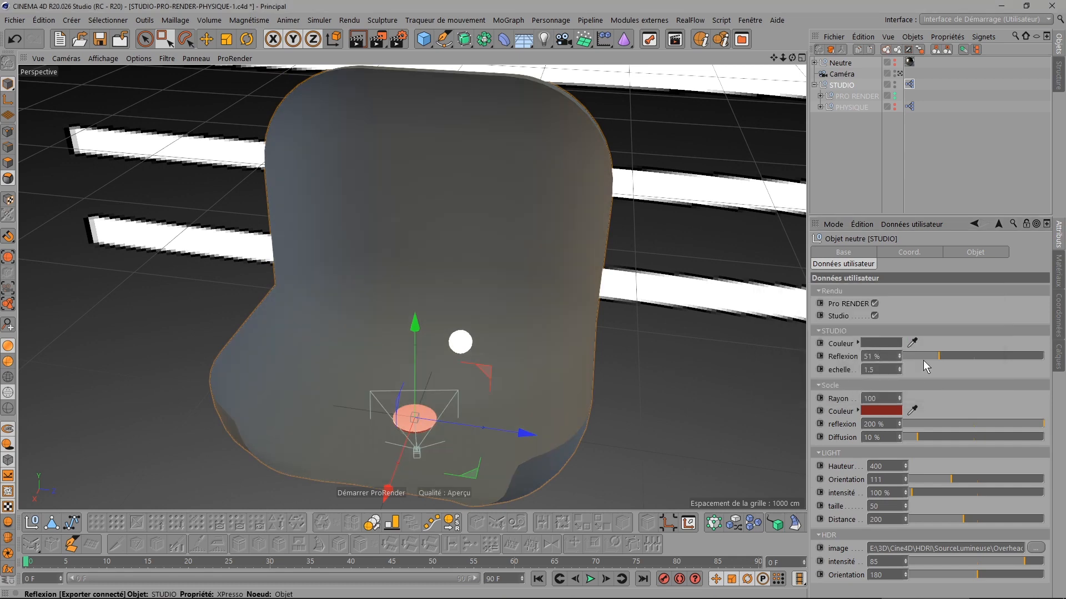
- Set the STUDIO backdrop's reflection to 24%
{"action": "mouse_move", "coordinate": [938, 354]}
{"action": "left_mouse_down"}
{"action": "mouse_move", "coordinate": [1025, 357]}
{"action": "mouse_move", "coordinate": [918, 355]}
{"action": "mouse_move", "coordinate": [1021, 358]}
{"action": "mouse_move", "coordinate": [924, 356]}
{"action": "mouse_move", "coordinate": [952, 362]}
{"action": "left_mouse_up"}
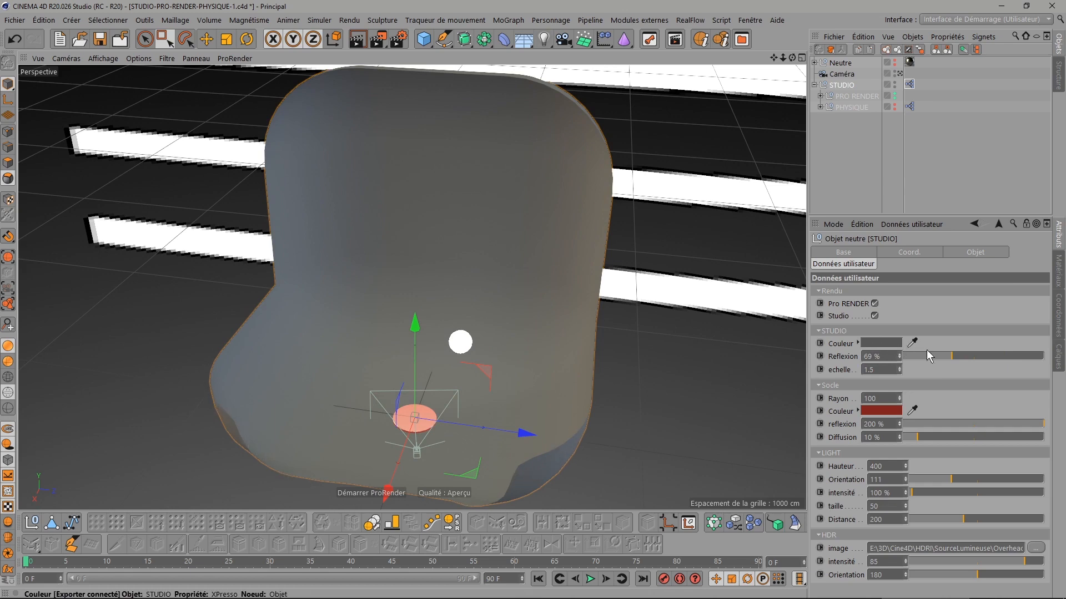
{"action": "left_click_drag", "start_coordinate": [950, 355], "coordinate": [919, 355]}
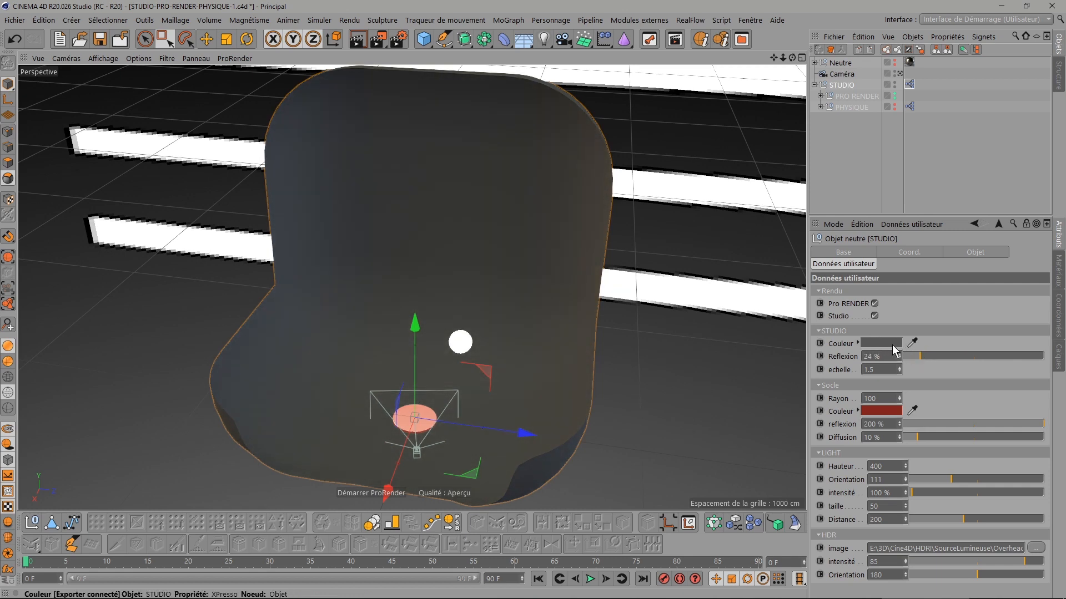
- Try several STUDIO backdrop scale values between 1 and 3 to compare the backdrop sizes
{"action": "scroll", "coordinate": [635, 280], "scroll_direction": "down", "scroll_amount": 3}
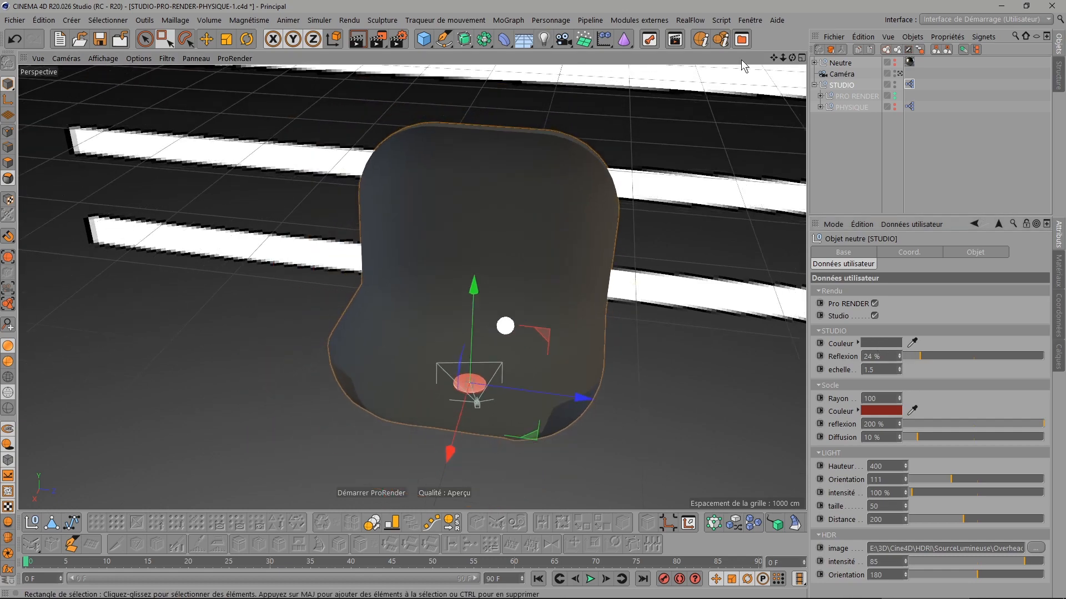
{"action": "left_click_drag", "start_coordinate": [792, 58], "coordinate": [717, 53]}
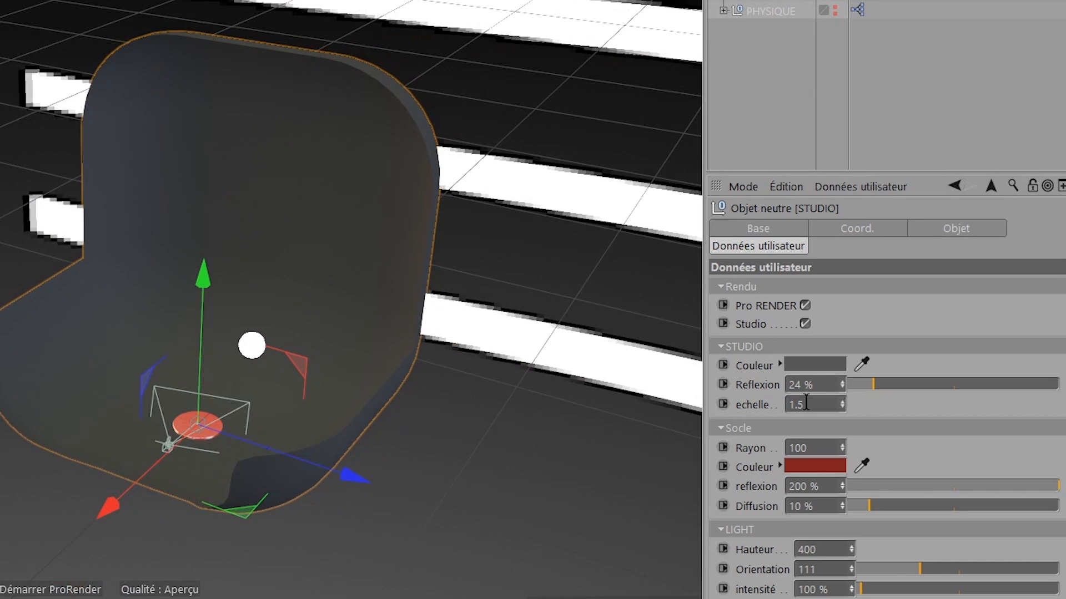
{"action": "scroll", "coordinate": [806, 402], "scroll_direction": "down", "scroll_amount": 1}
{"action": "scroll", "coordinate": [806, 403], "scroll_direction": "up", "scroll_amount": 3}
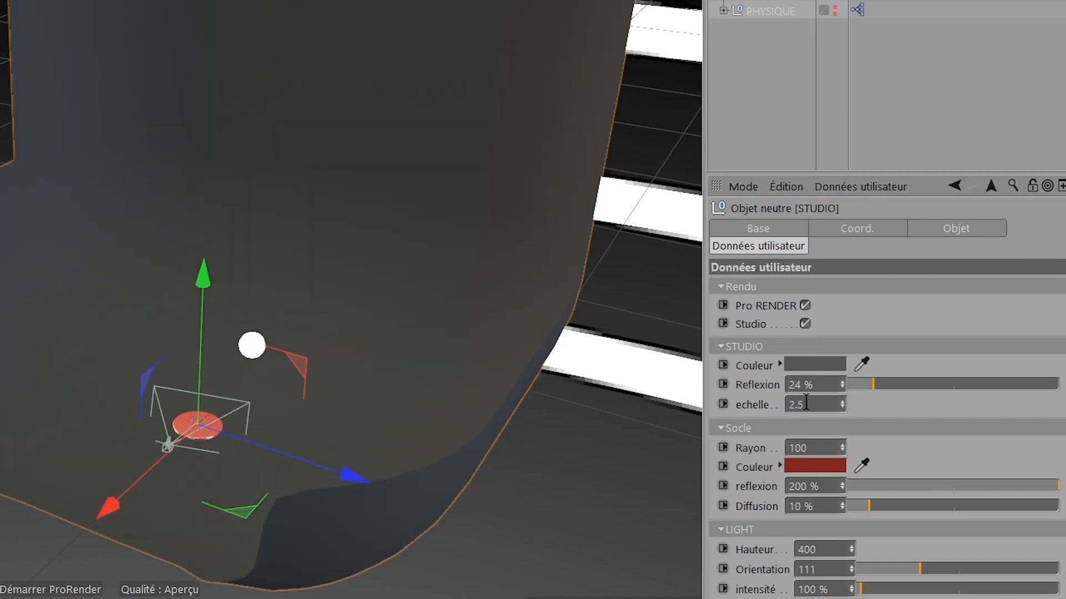
{"action": "scroll", "coordinate": [807, 403], "scroll_direction": "down", "scroll_amount": 3}
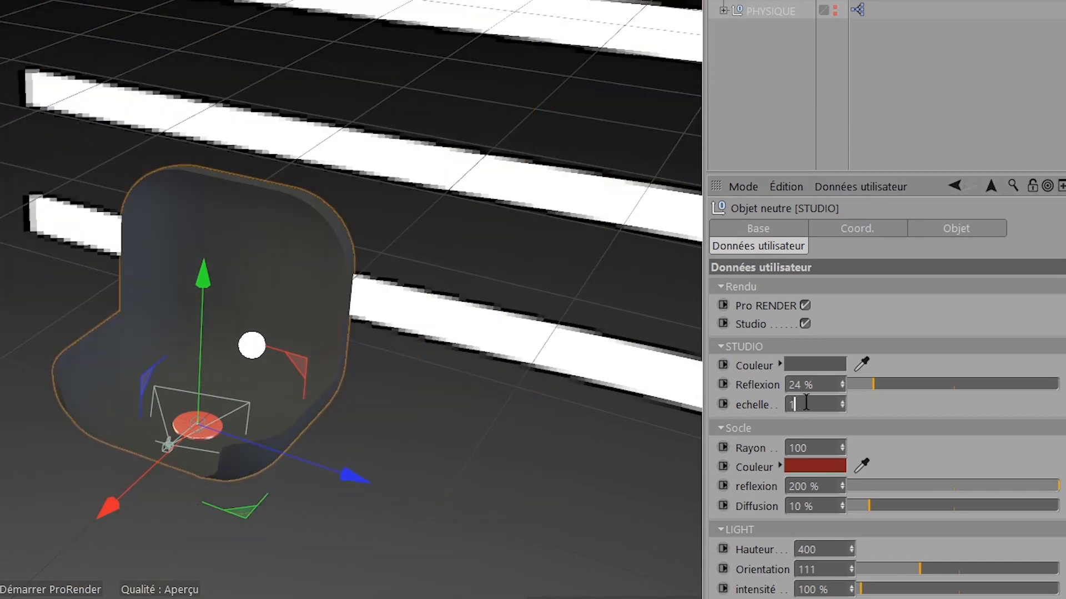
{"action": "scroll", "coordinate": [806, 403], "scroll_direction": "up", "scroll_amount": 4}
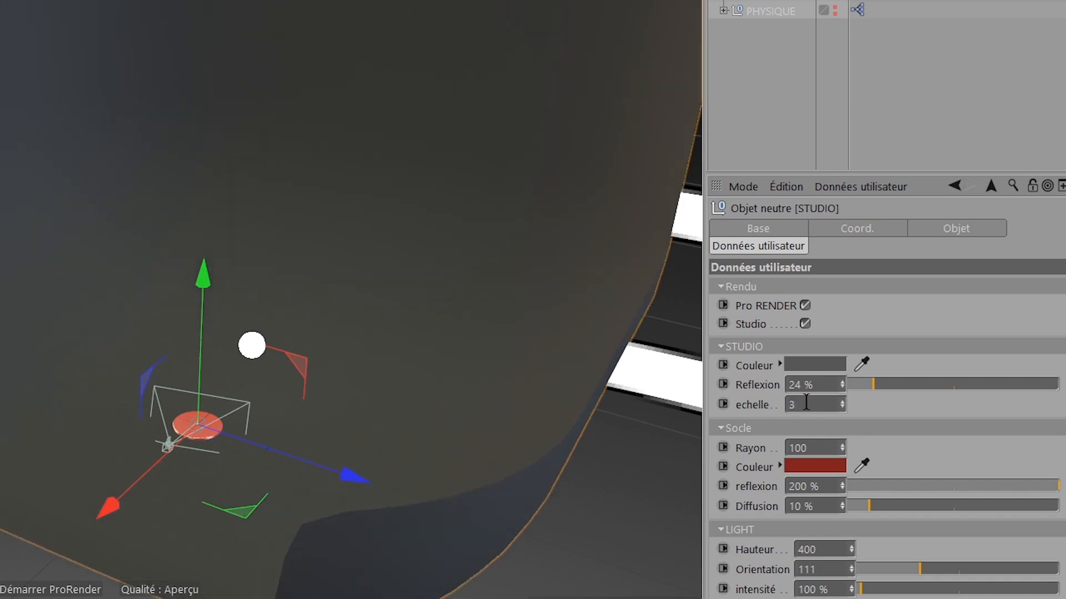
{"action": "scroll", "coordinate": [806, 403], "scroll_direction": "down", "scroll_amount": 4}
{"action": "scroll", "coordinate": [806, 403], "scroll_direction": "up", "scroll_amount": 3}
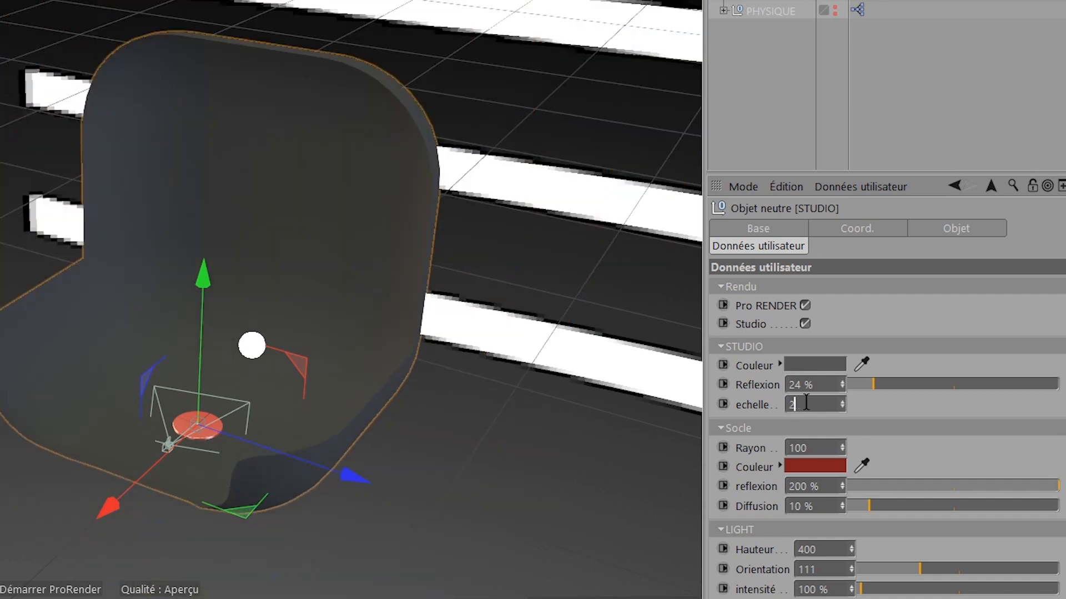
{"action": "scroll", "coordinate": [806, 403], "scroll_direction": "down", "scroll_amount": 2}
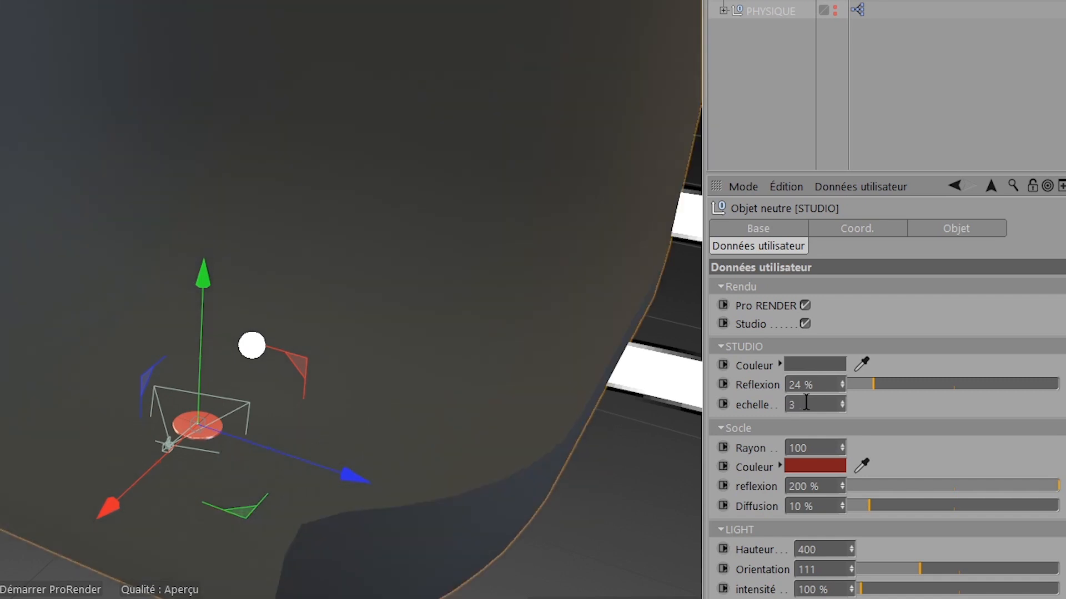
- Set the STUDIO backdrop's scale to 2.5
{"action": "scroll", "coordinate": [806, 403], "scroll_direction": "up", "scroll_amount": 2}
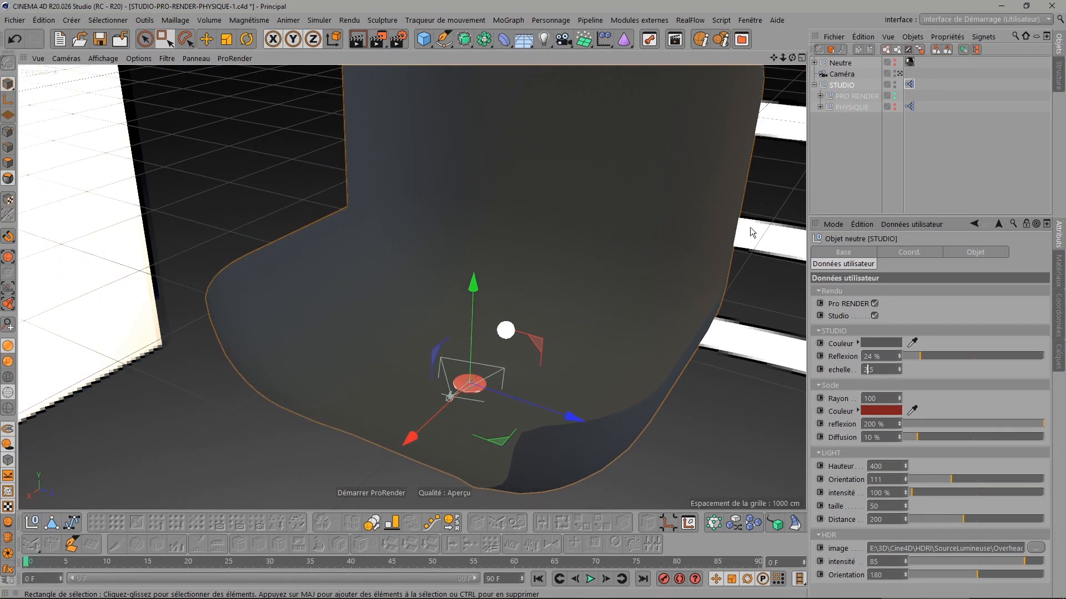
{"action": "left_click_drag", "start_coordinate": [792, 57], "coordinate": [719, 61]}
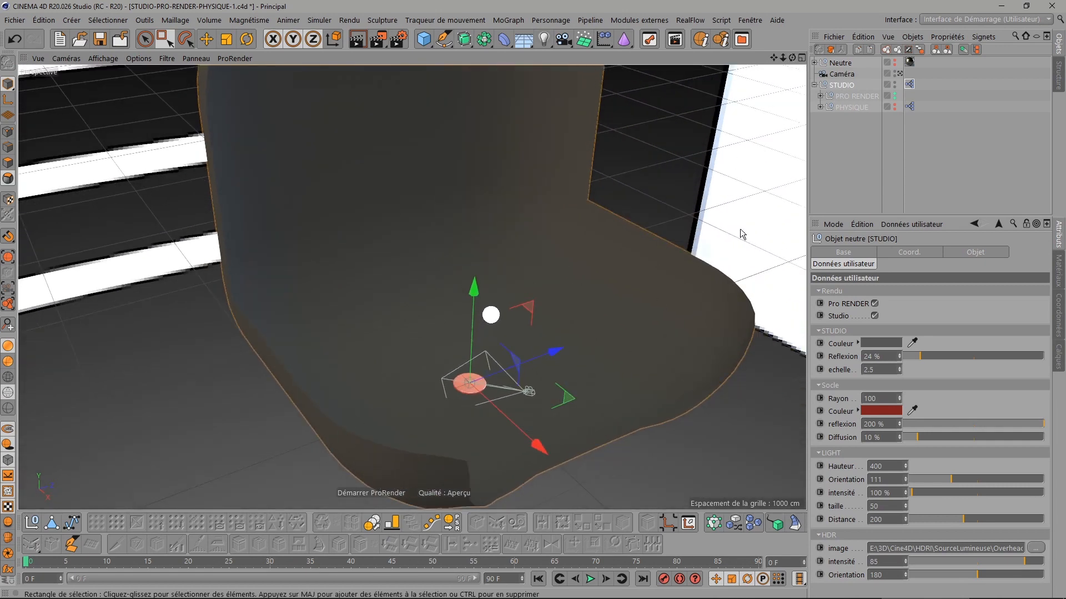
{"action": "left_click_drag", "start_coordinate": [792, 57], "coordinate": [746, 63]}
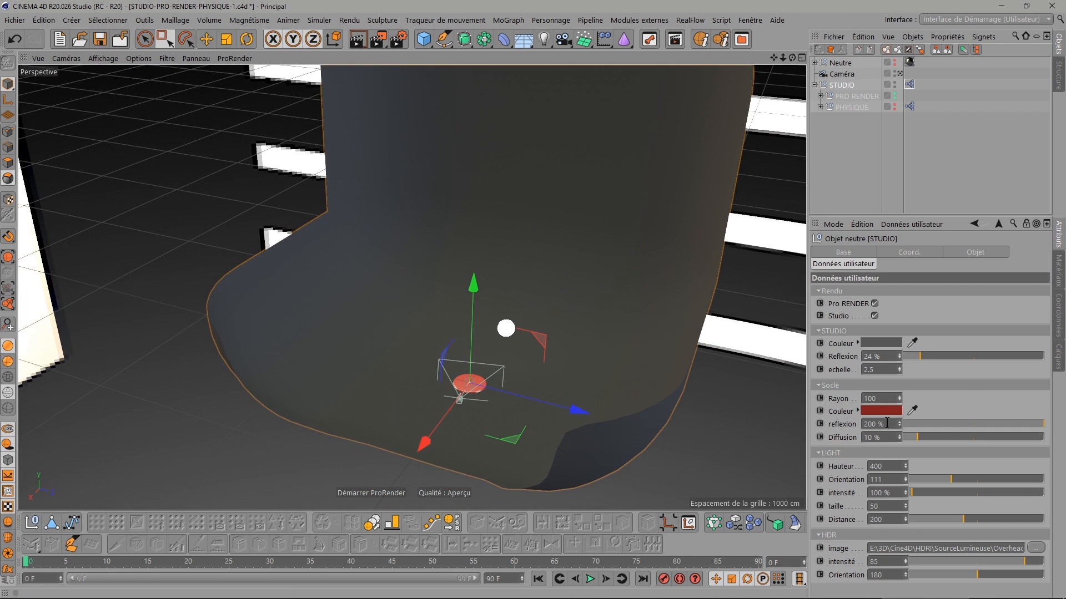
{"action": "left_click", "coordinate": [887, 371]}
{"action": "type", "text": "2.5"}
{"action": "key", "text": "Return"}
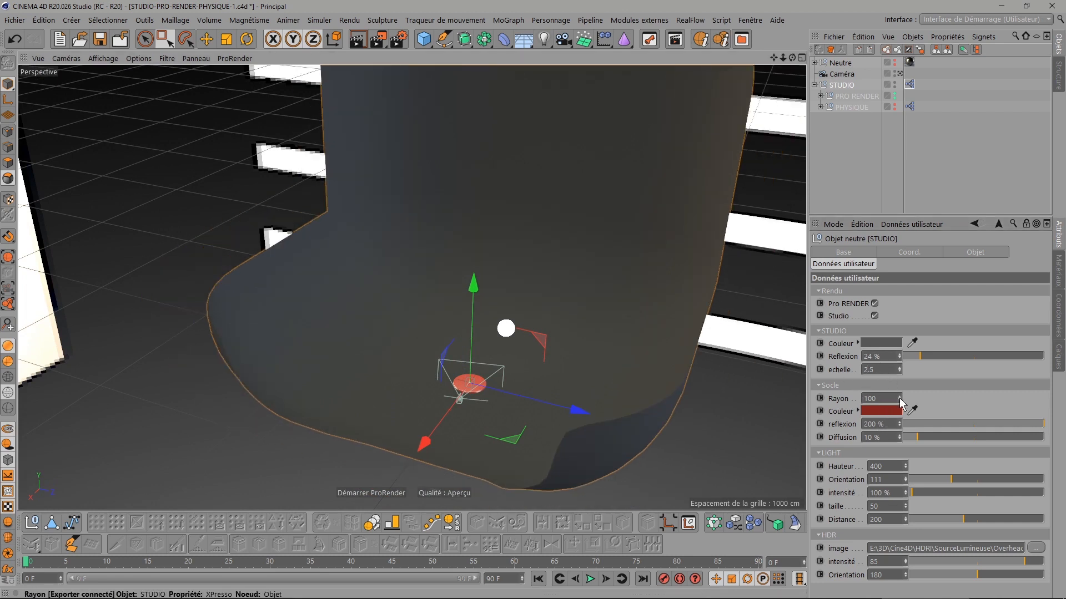
- Set the base's radius to 145, and open its colour settings, accepting the current red
{"action": "left_click_drag", "start_coordinate": [900, 399], "coordinate": [899, 374]}
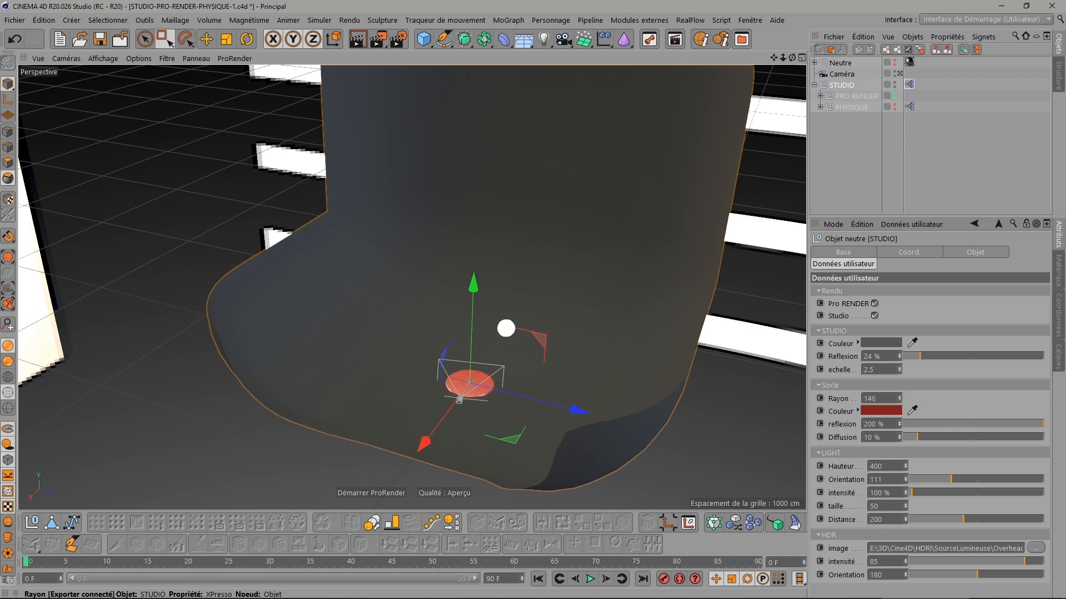
{"action": "left_click", "coordinate": [884, 410]}
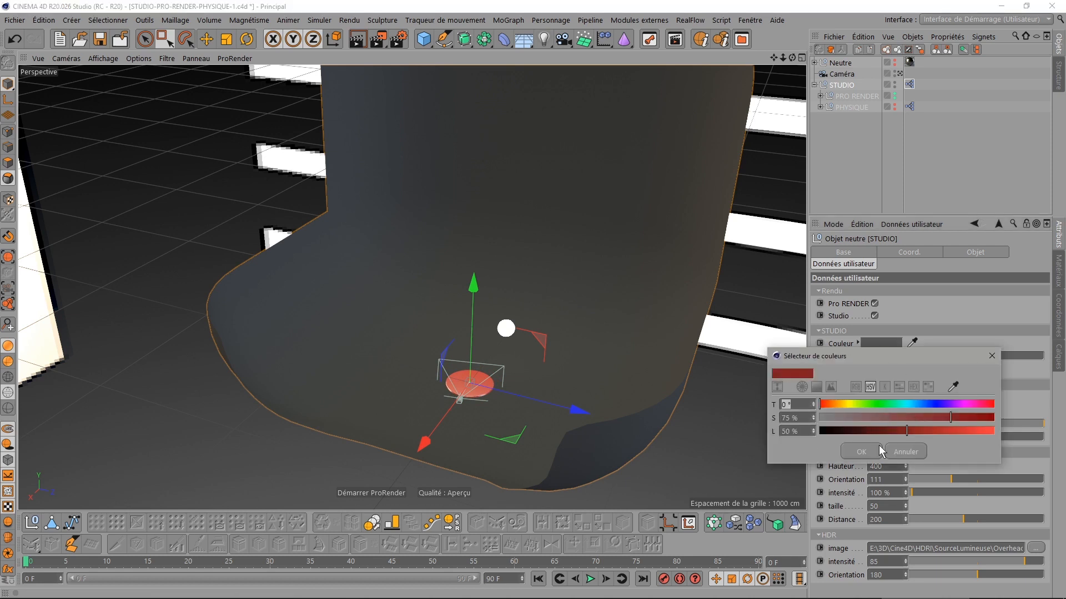
{"action": "left_click", "coordinate": [856, 450]}
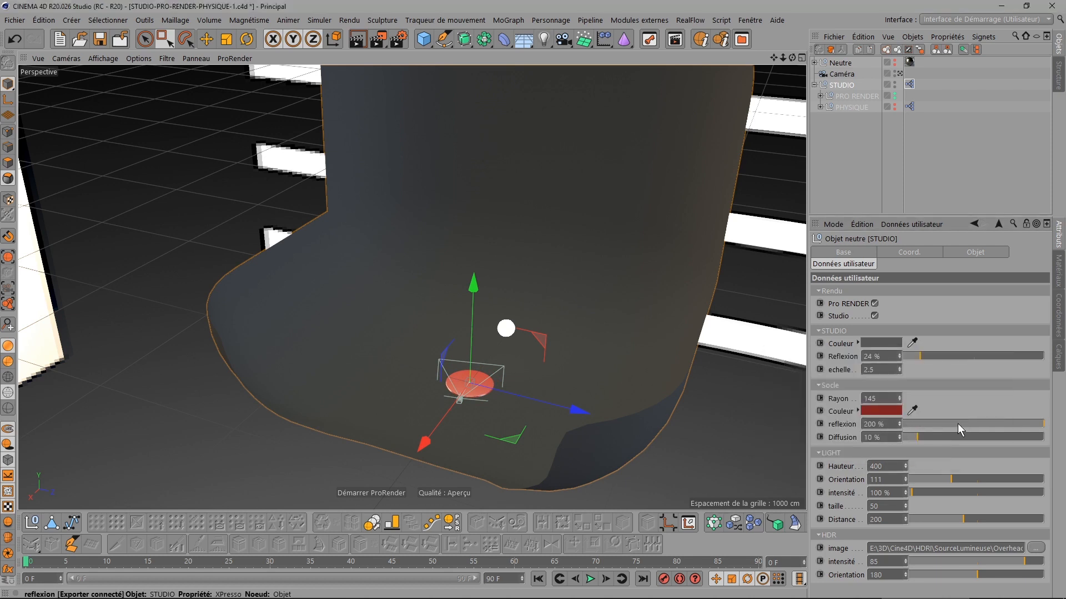
- Set the base's reflection to 93% and its diffusion to 0%
{"action": "mouse_move", "coordinate": [958, 424]}
{"action": "left_mouse_down"}
{"action": "mouse_move", "coordinate": [936, 424]}
{"action": "mouse_move", "coordinate": [969, 425]}
{"action": "left_mouse_up"}
{"action": "scroll", "coordinate": [485, 387], "scroll_direction": "up", "scroll_amount": 5}
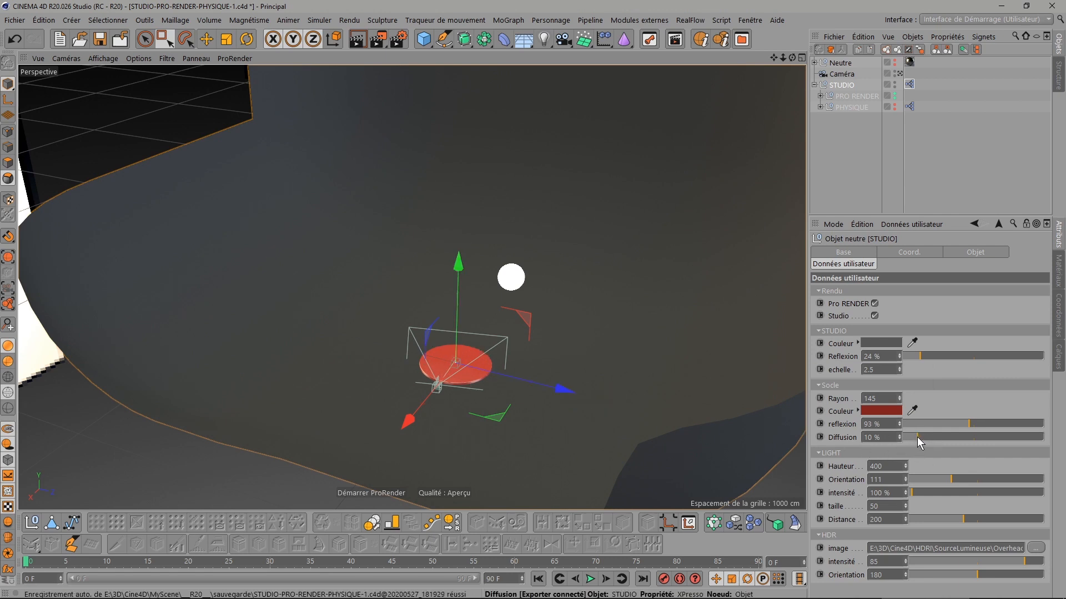
{"action": "mouse_move", "coordinate": [917, 438]}
{"action": "left_mouse_down"}
{"action": "mouse_move", "coordinate": [956, 438]}
{"action": "mouse_move", "coordinate": [913, 437]}
{"action": "left_mouse_up"}
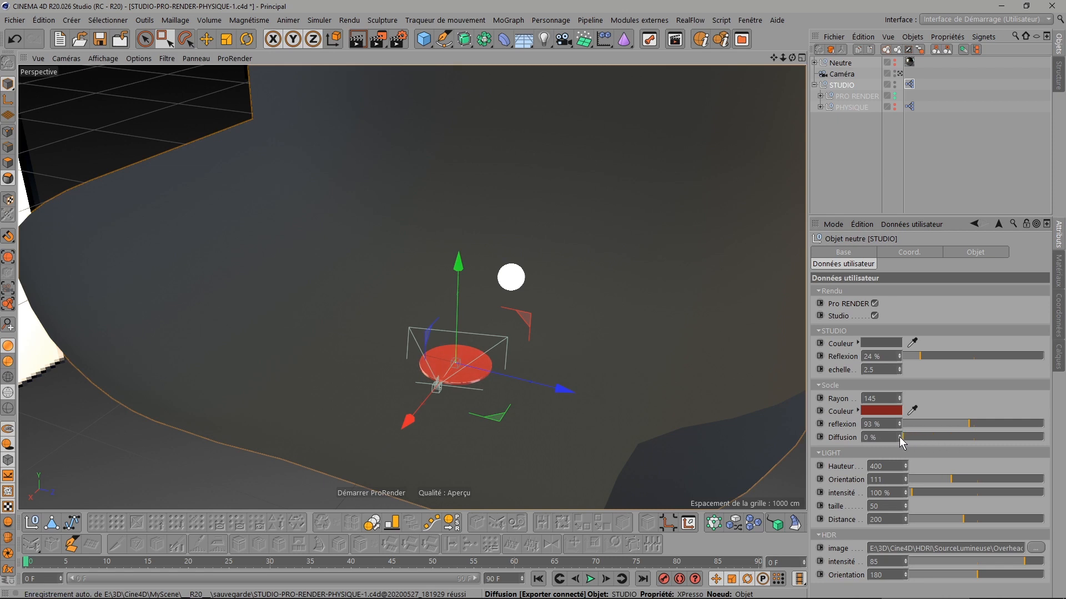
{"action": "mouse_move", "coordinate": [900, 437]}
{"action": "left_mouse_down"}
{"action": "mouse_move", "coordinate": [1001, 434]}
{"action": "mouse_move", "coordinate": [897, 442]}
{"action": "left_mouse_up"}
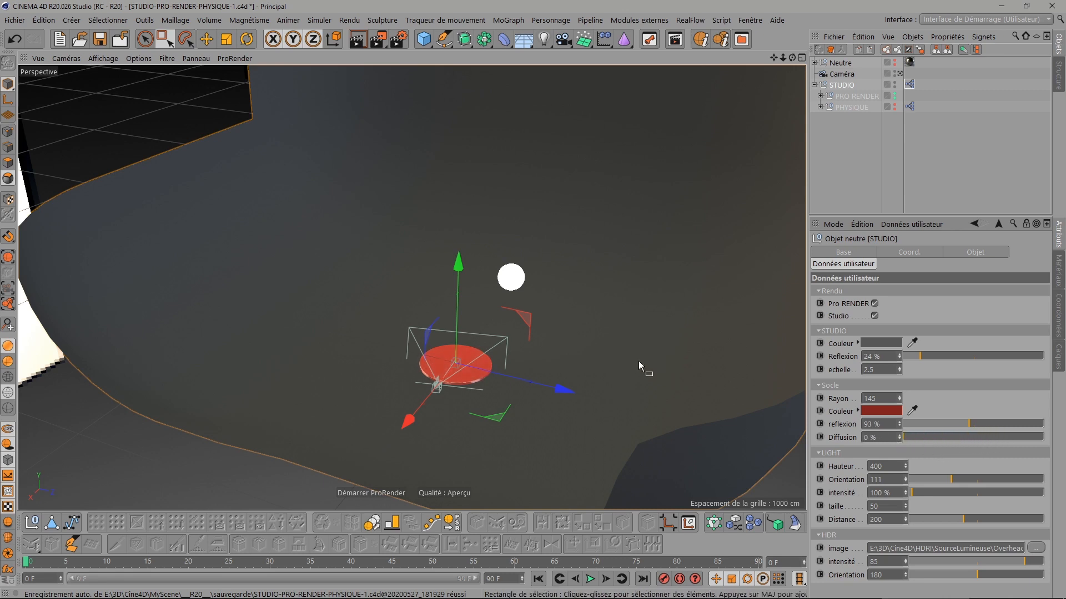
- Set the light's height to 779 and its orientation to 154
{"action": "scroll", "coordinate": [638, 361], "scroll_direction": "down", "scroll_amount": 3}
{"action": "left_click_drag", "start_coordinate": [779, 56], "coordinate": [777, 68]}
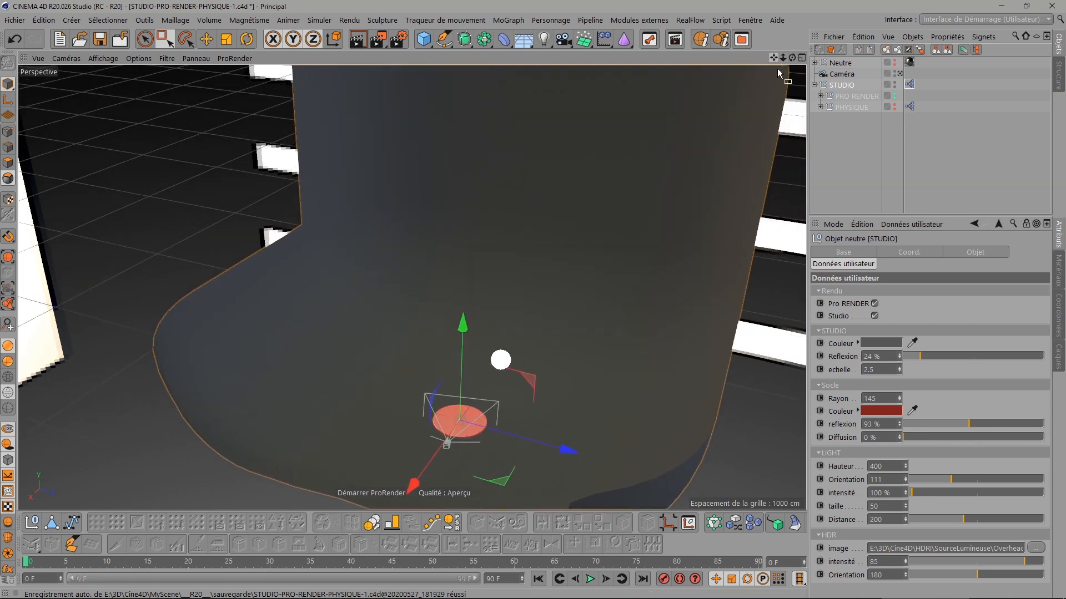
{"action": "mouse_move", "coordinate": [905, 466]}
{"action": "left_mouse_down"}
{"action": "mouse_move", "coordinate": [904, 430]}
{"action": "mouse_move", "coordinate": [905, 463]}
{"action": "mouse_move", "coordinate": [904, 431]}
{"action": "mouse_move", "coordinate": [905, 447]}
{"action": "left_mouse_up"}
{"action": "mouse_move", "coordinate": [947, 479]}
{"action": "left_mouse_down"}
{"action": "mouse_move", "coordinate": [894, 478]}
{"action": "mouse_move", "coordinate": [933, 480]}
{"action": "left_mouse_up"}
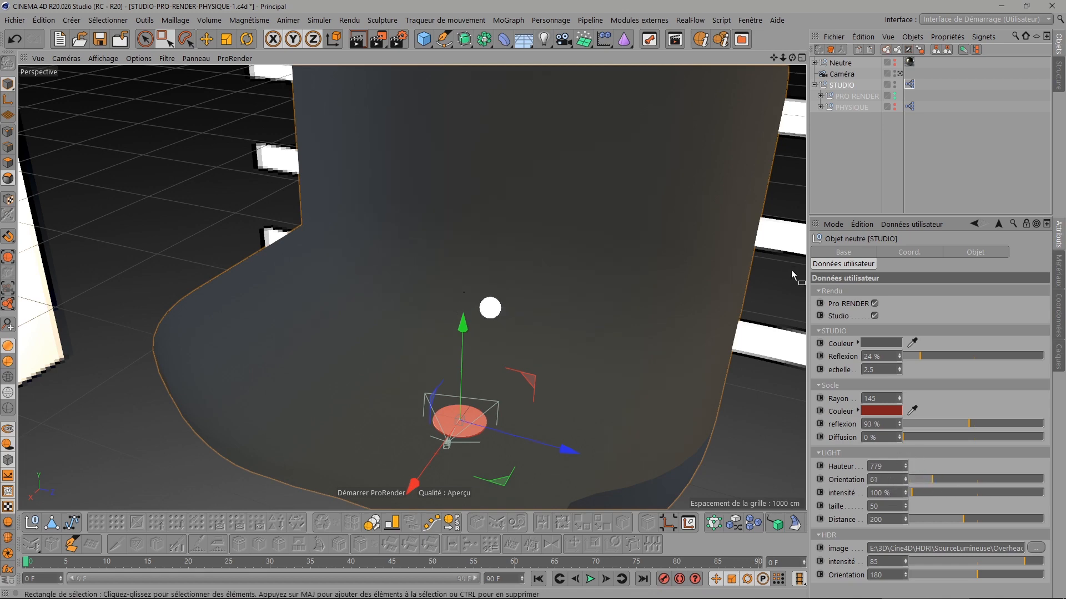
{"action": "mouse_move", "coordinate": [792, 58]}
{"action": "left_mouse_down"}
{"action": "mouse_move", "coordinate": [798, 68]}
{"action": "mouse_move", "coordinate": [794, 55]}
{"action": "left_mouse_up"}
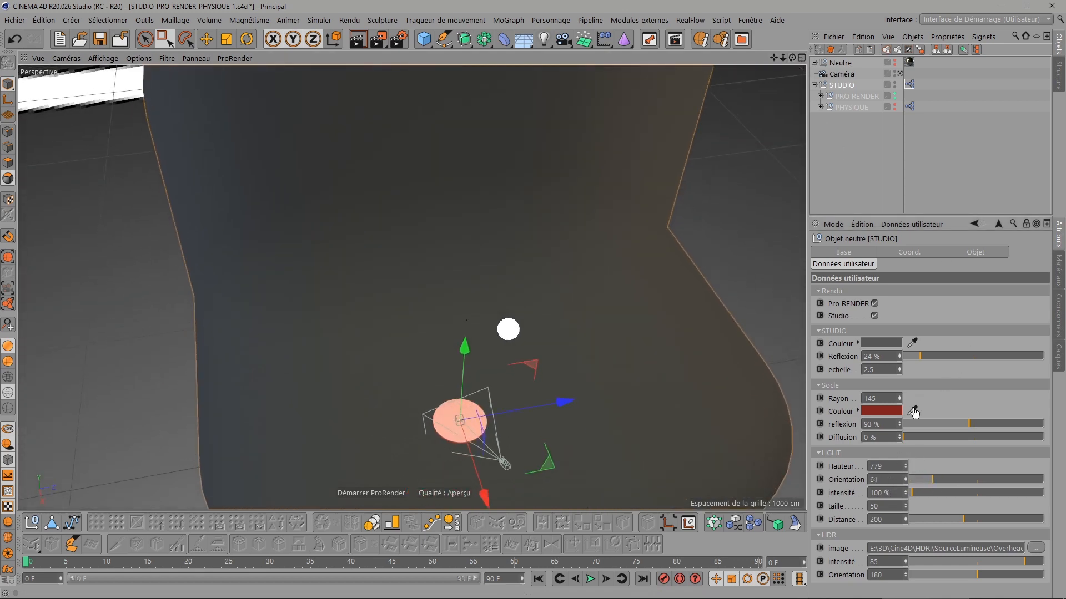
{"action": "left_click_drag", "start_coordinate": [934, 479], "coordinate": [967, 469]}
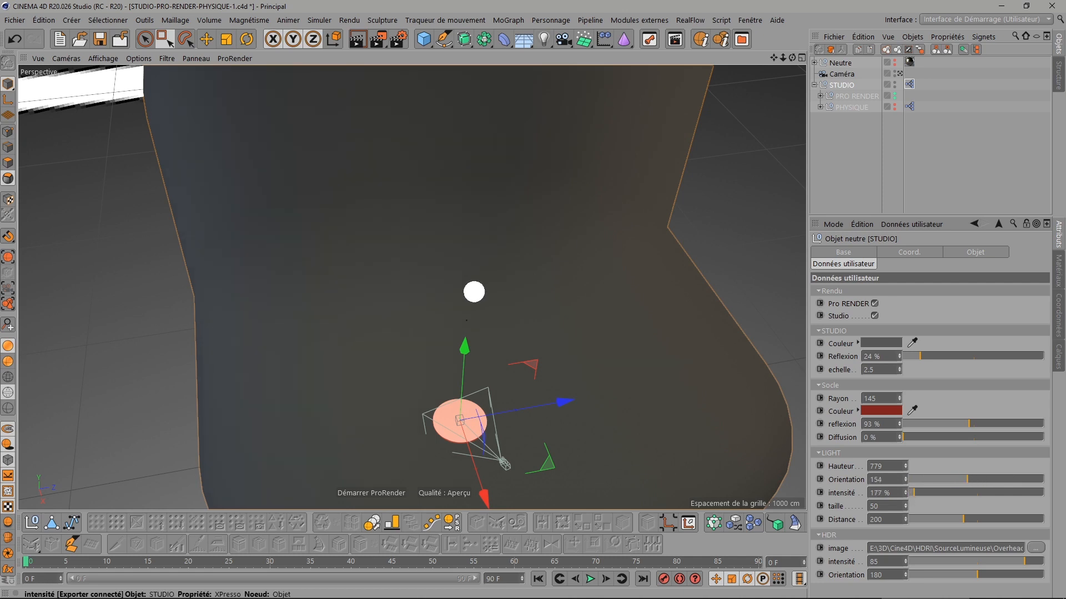
- Set the light's intensity to 1888%, its size to 28 and its distance to 500
{"action": "left_click_drag", "start_coordinate": [914, 493], "coordinate": [905, 517]}
{"action": "mouse_move", "coordinate": [920, 492]}
{"action": "left_mouse_down"}
{"action": "mouse_move", "coordinate": [1034, 492]}
{"action": "mouse_move", "coordinate": [905, 489]}
{"action": "mouse_move", "coordinate": [904, 535]}
{"action": "mouse_move", "coordinate": [905, 492]}
{"action": "left_mouse_up"}
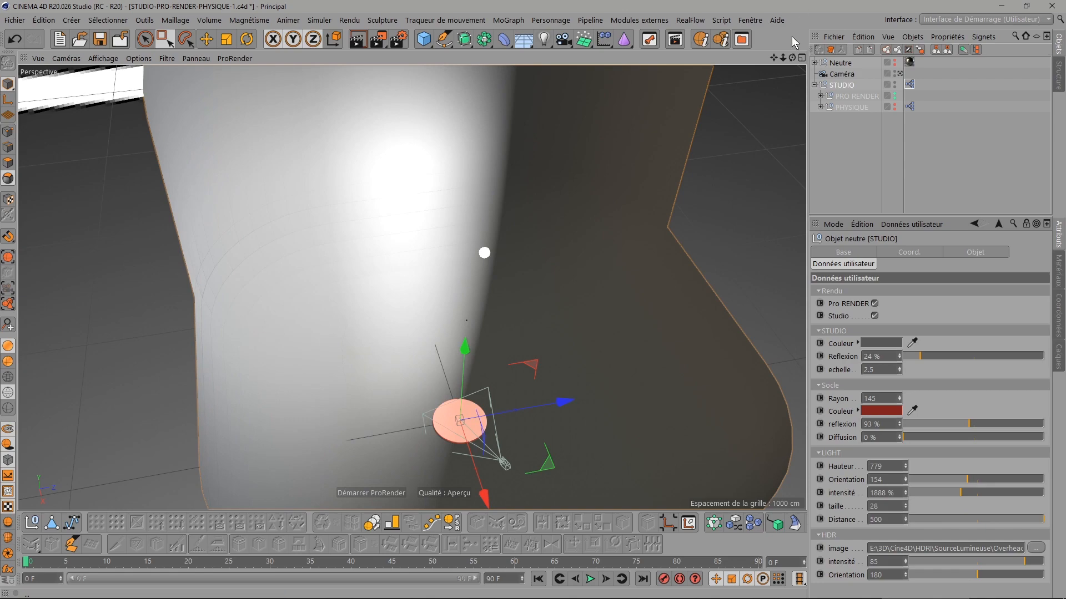
- Browse the available HDR images in the SourceLumineuse folder and close the file browser without choosing one
{"action": "left_click_drag", "start_coordinate": [792, 58], "coordinate": [736, 78]}
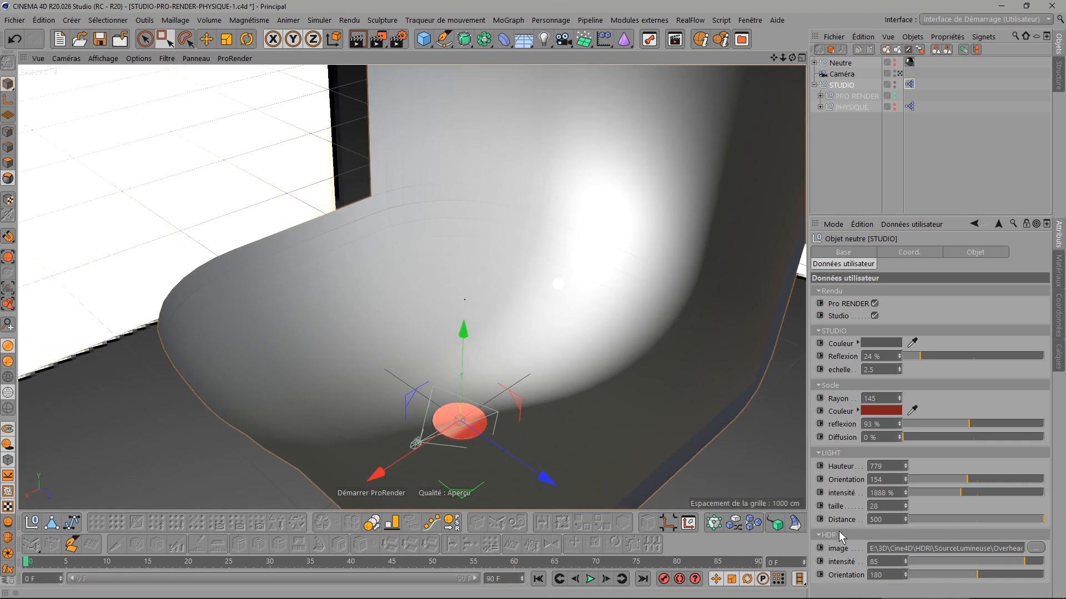
{"action": "left_click", "coordinate": [1036, 548]}
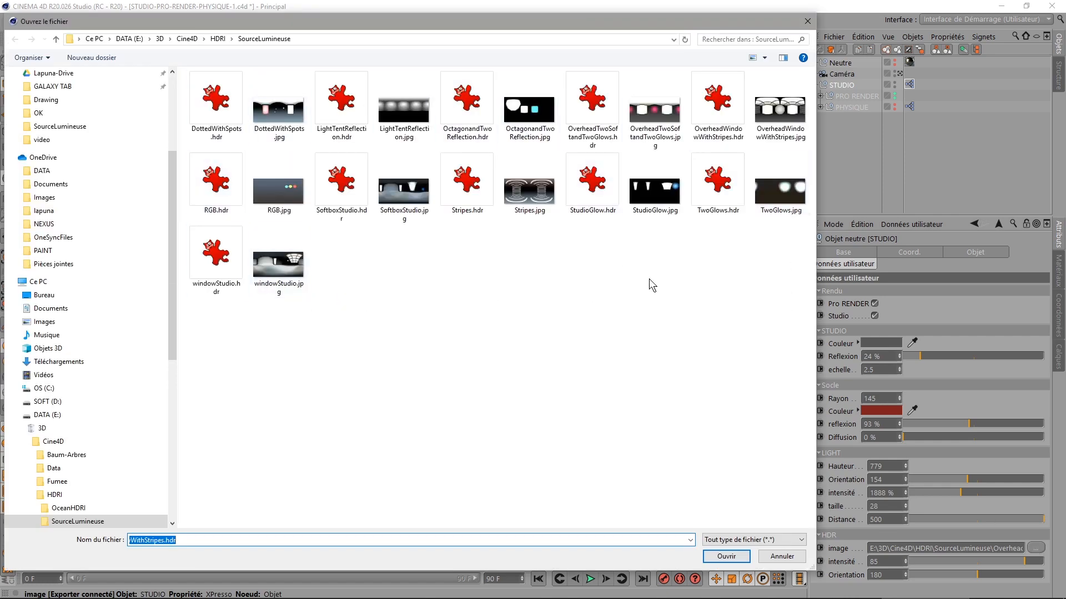
{"action": "left_click", "coordinate": [809, 22]}
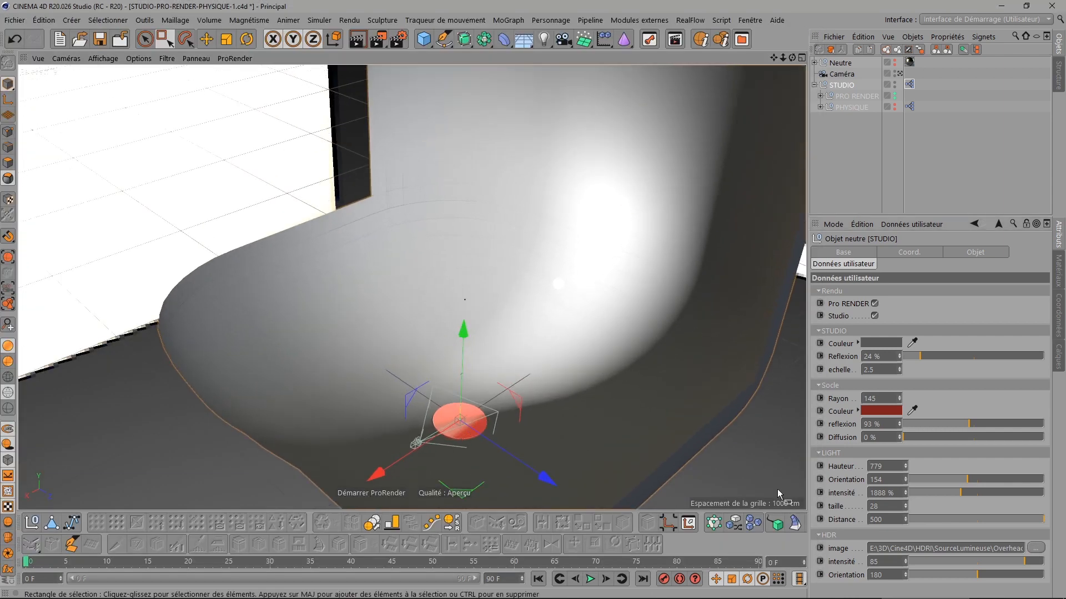
- Set the HDR intensity to 30
{"action": "left_click_drag", "start_coordinate": [1026, 559], "coordinate": [950, 558]}
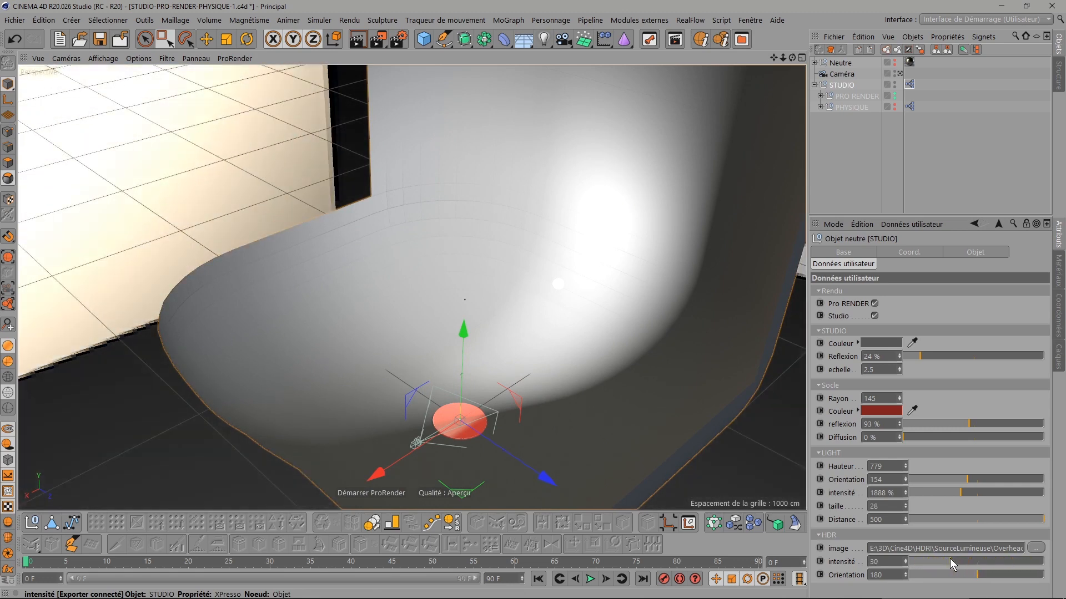
{"action": "scroll", "coordinate": [623, 235], "scroll_direction": "down", "scroll_amount": 3}
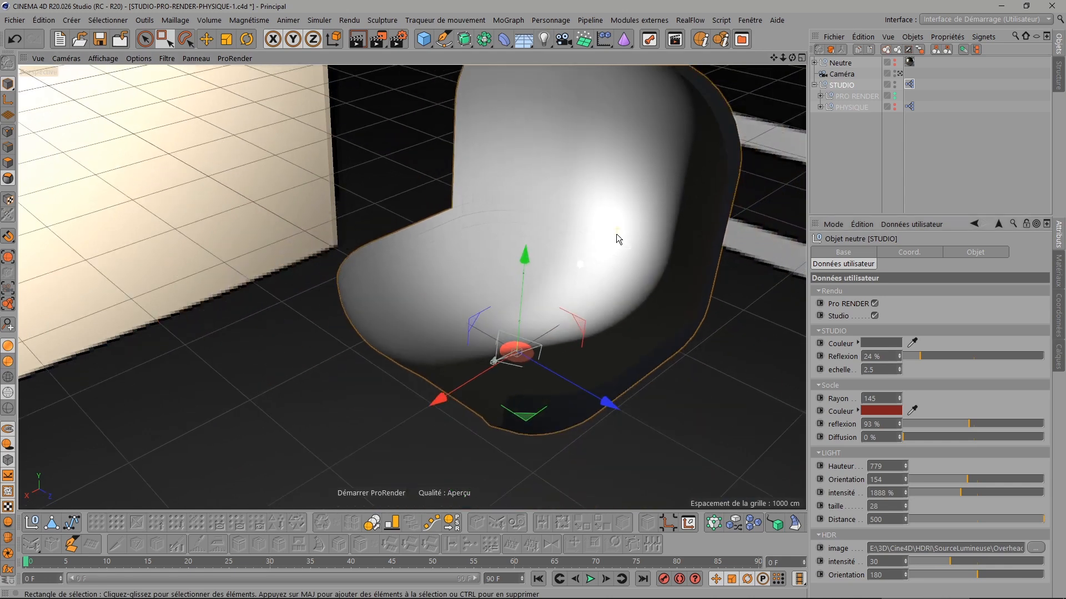
{"action": "left_click_drag", "start_coordinate": [792, 56], "coordinate": [790, 54]}
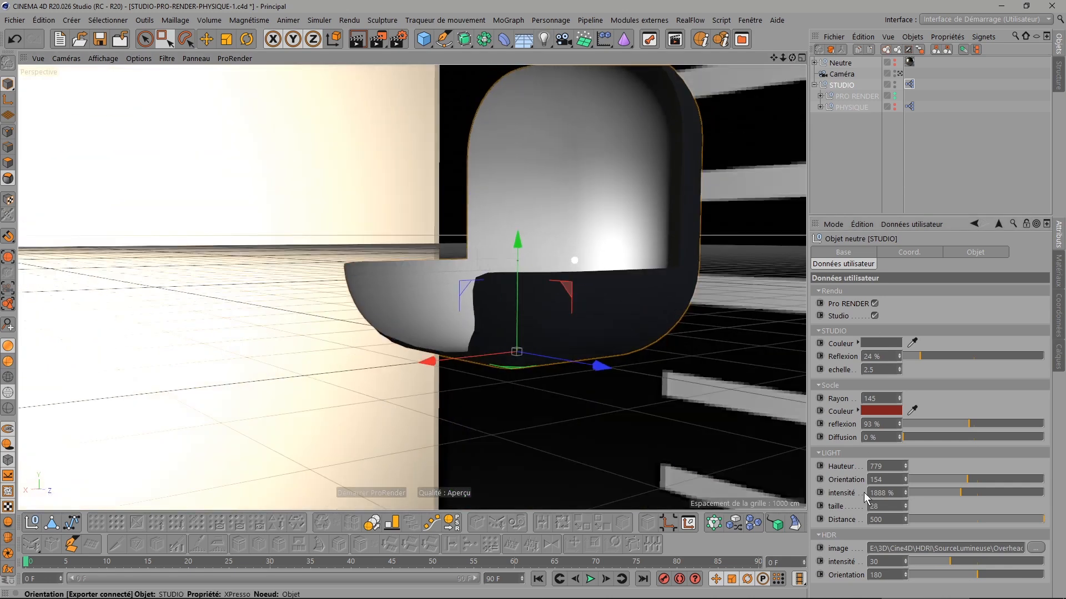
- Try HDR orientation values of 135, 0 and 225 to compare the surrounding light positions
{"action": "left_click", "coordinate": [888, 573]}
{"action": "type", "text": "90"}
{"action": "key", "text": "Return"}
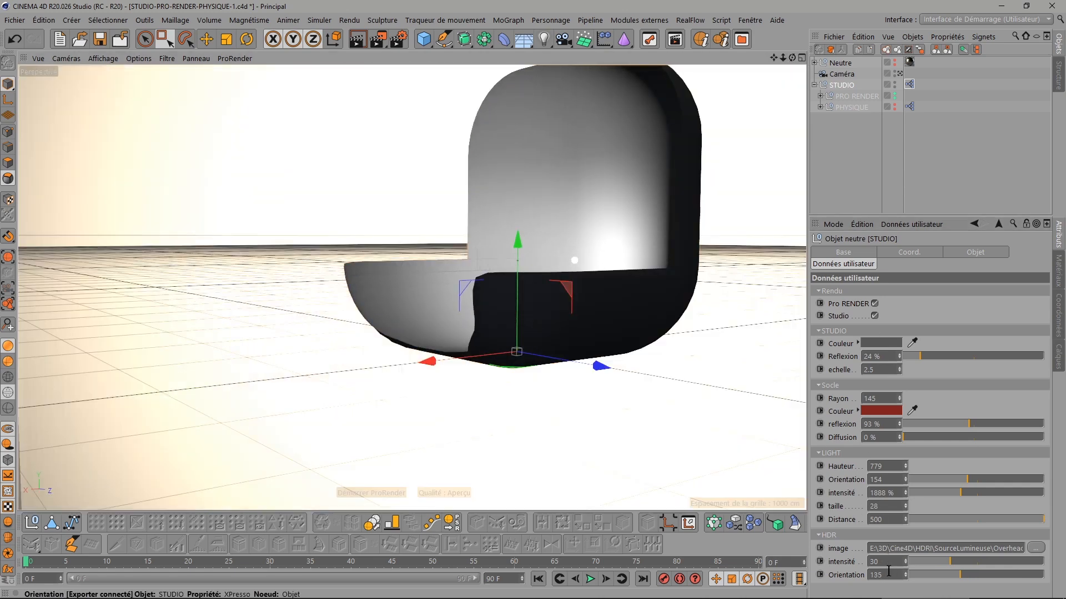
{"action": "double_click", "coordinate": [888, 571]}
{"action": "type", "text": "0"}
{"action": "key", "text": "Return"}
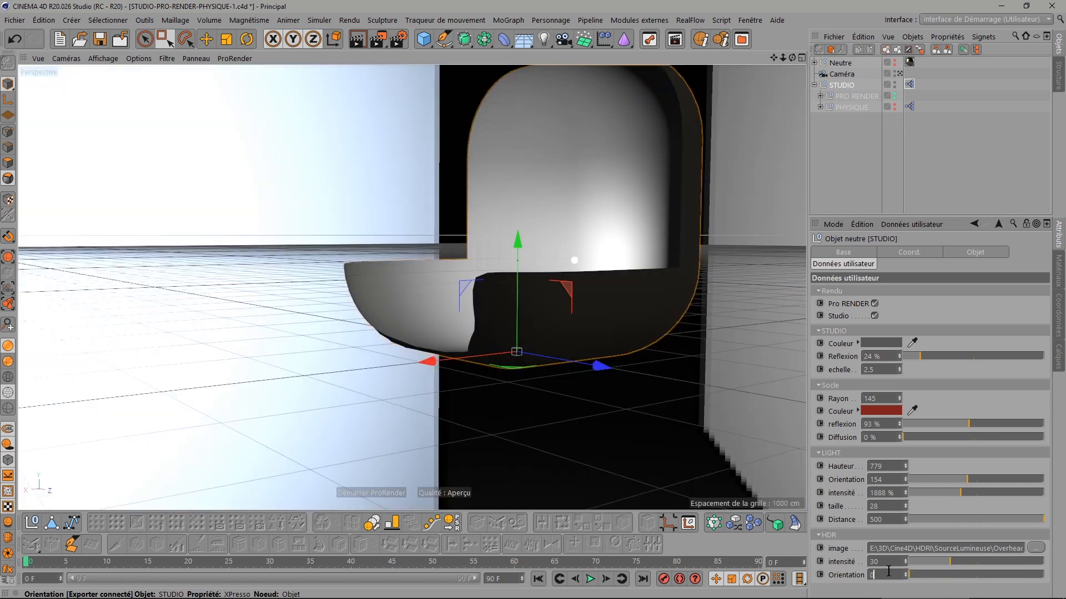
{"action": "type", "text": "225"}
{"action": "key", "text": "Return"}
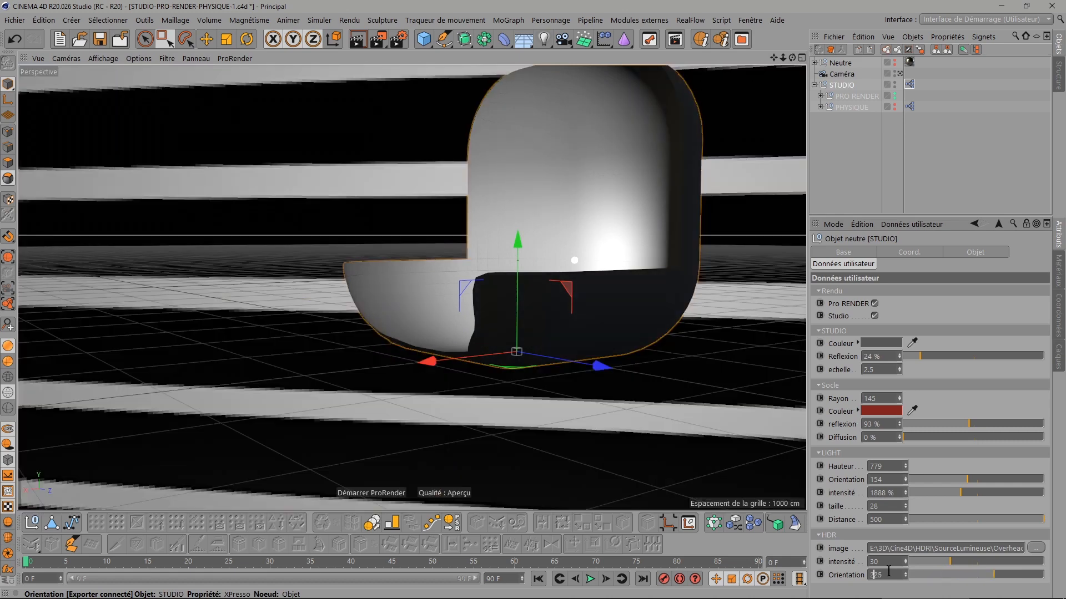
- Set the HDR orientation to 270 and view the backdrop from above
{"action": "double_click", "coordinate": [888, 572]}
{"action": "type", "text": "270"}
{"action": "key", "text": "Return"}
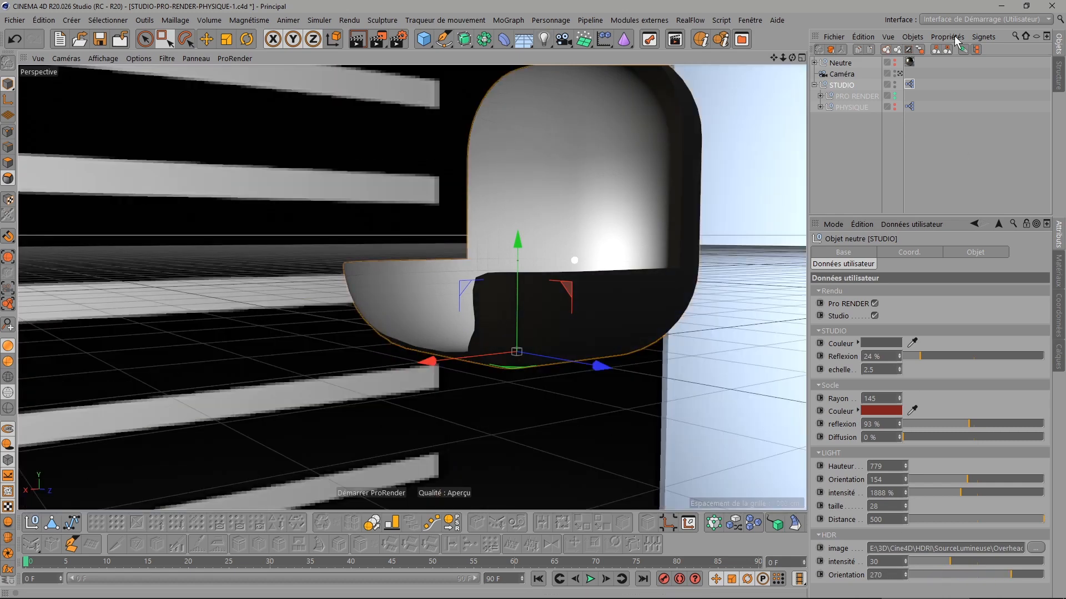
{"action": "left_click_drag", "start_coordinate": [792, 58], "coordinate": [792, 57]}
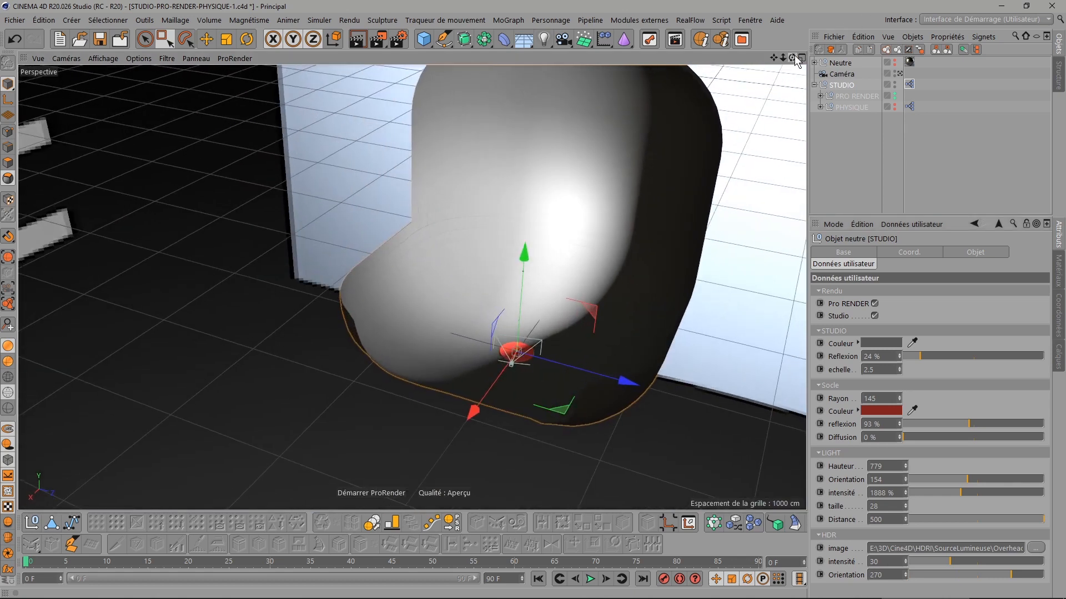
- Make the Neutre group of spheres visible on the studio base
{"action": "left_click", "coordinate": [895, 74]}
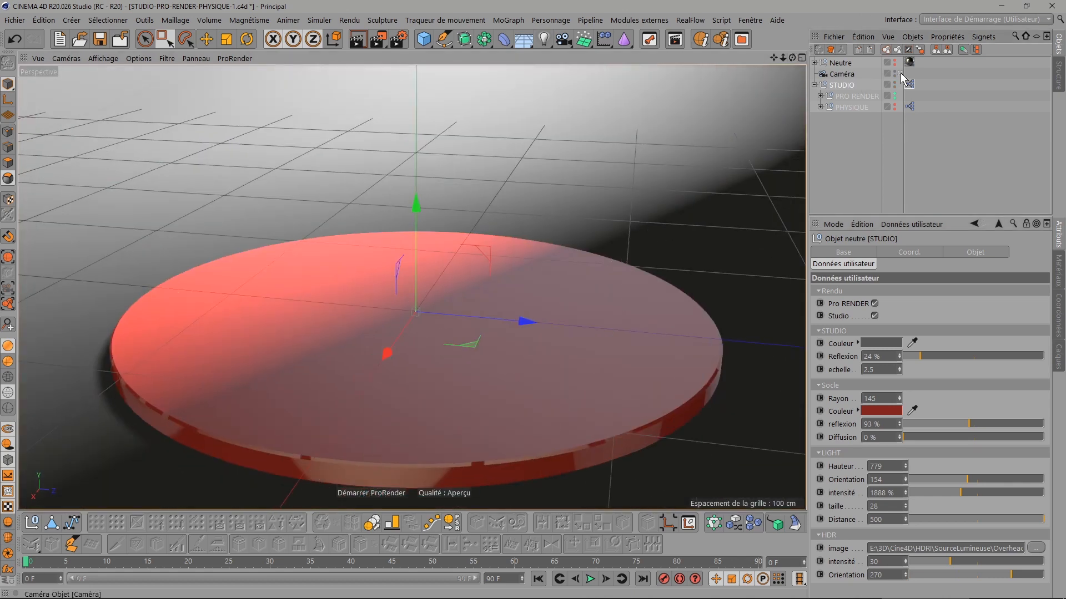
{"action": "left_click", "coordinate": [895, 62]}
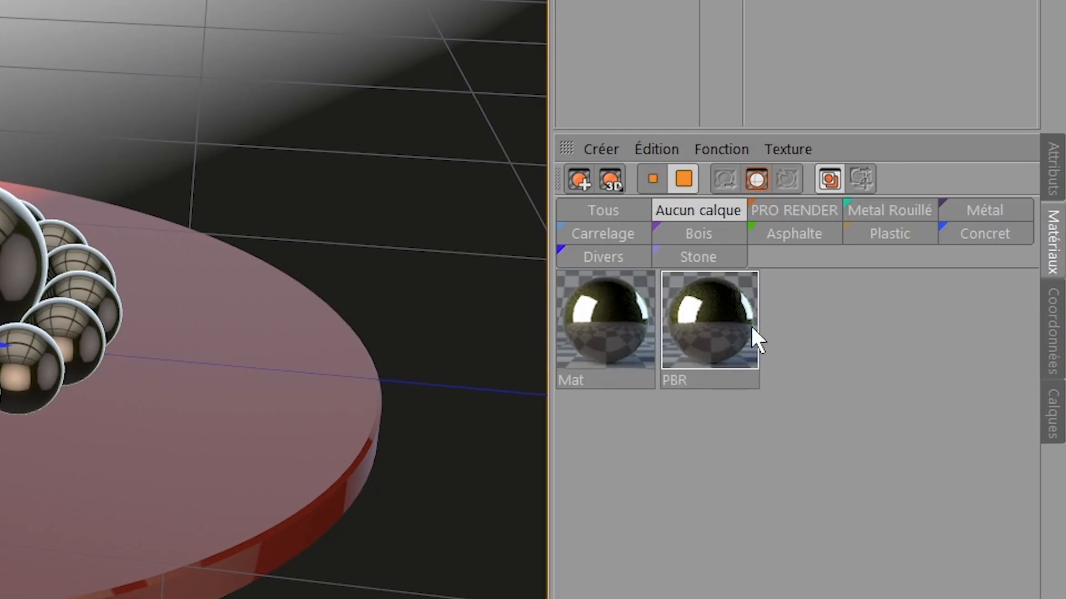
- Examine the creation options for new standard and PBR materials alongside the existing Mat and PBR materials
{"action": "left_click", "coordinate": [601, 150]}
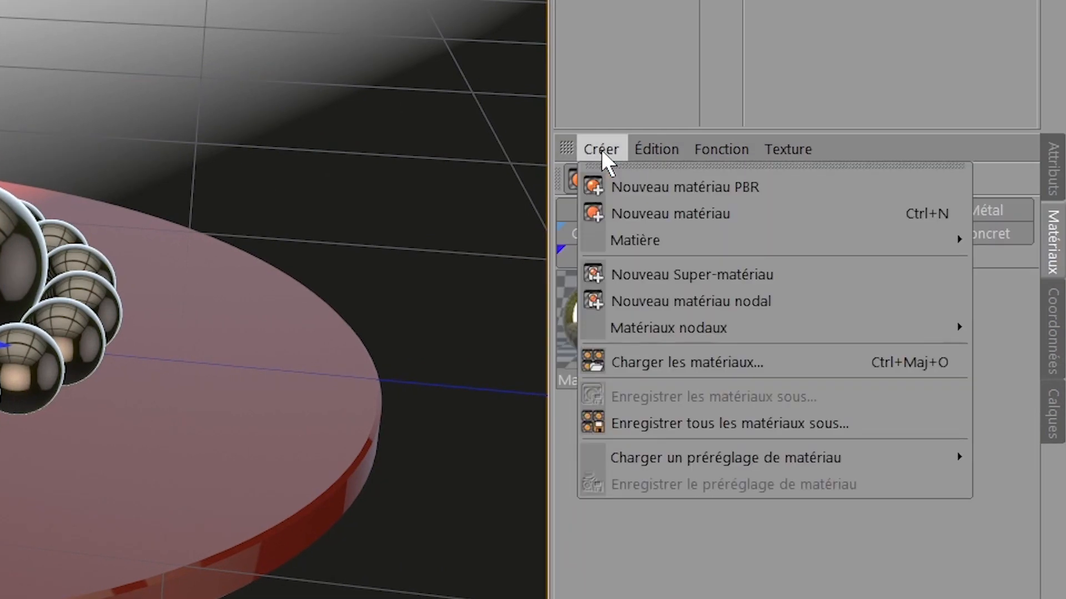
{"action": "left_click", "coordinate": [737, 185]}
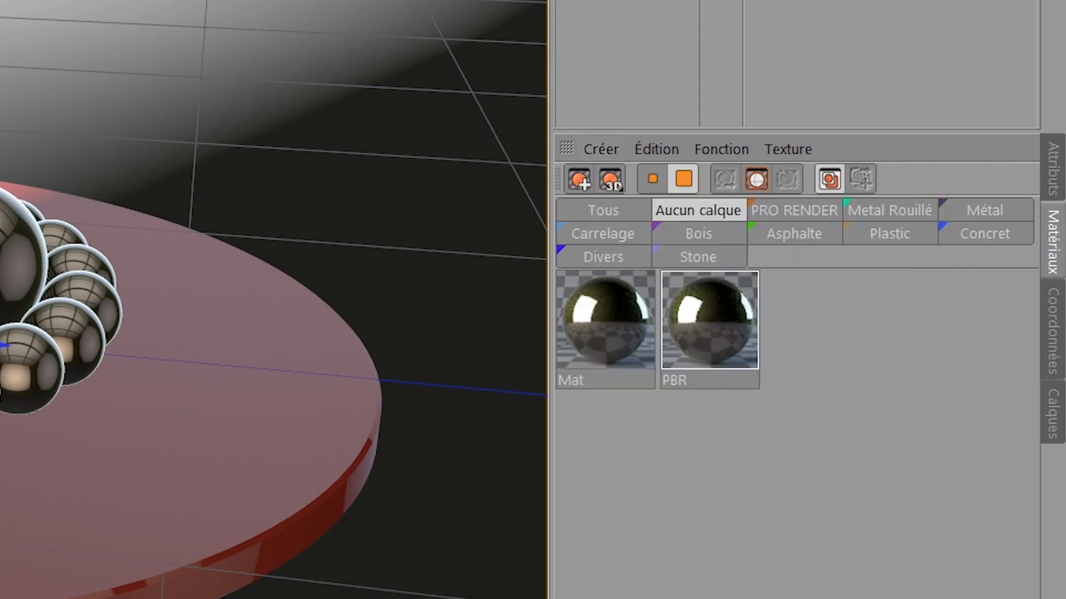
{"action": "left_click", "coordinate": [614, 148]}
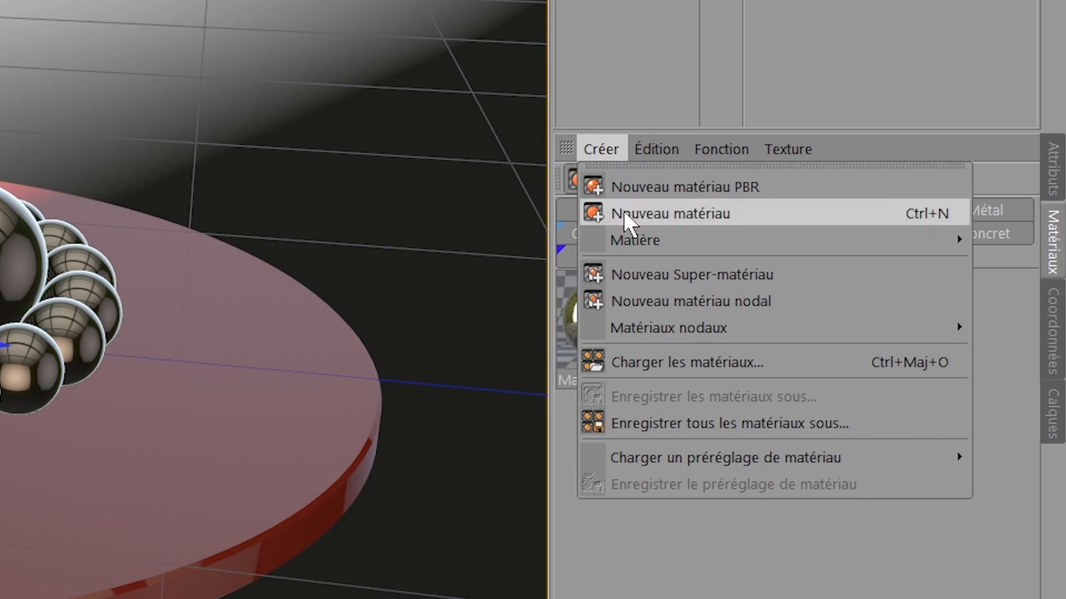
{"action": "left_click", "coordinate": [604, 149]}
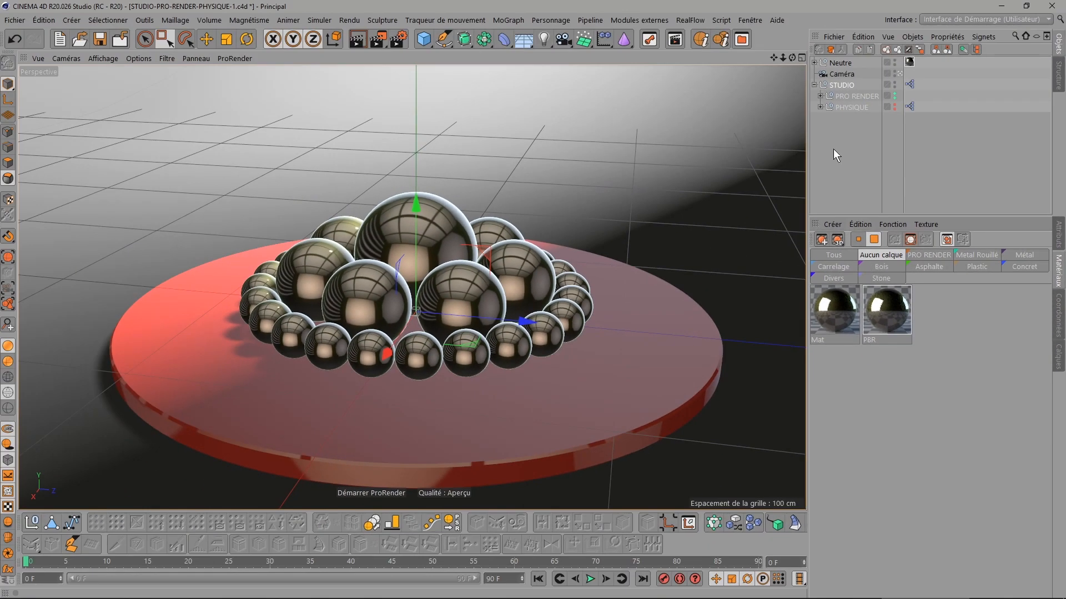
- Check the ProRender engine selection in the render settings and start the live ProRender preview of the spheres
{"action": "left_click_drag", "start_coordinate": [775, 57], "coordinate": [779, 23]}
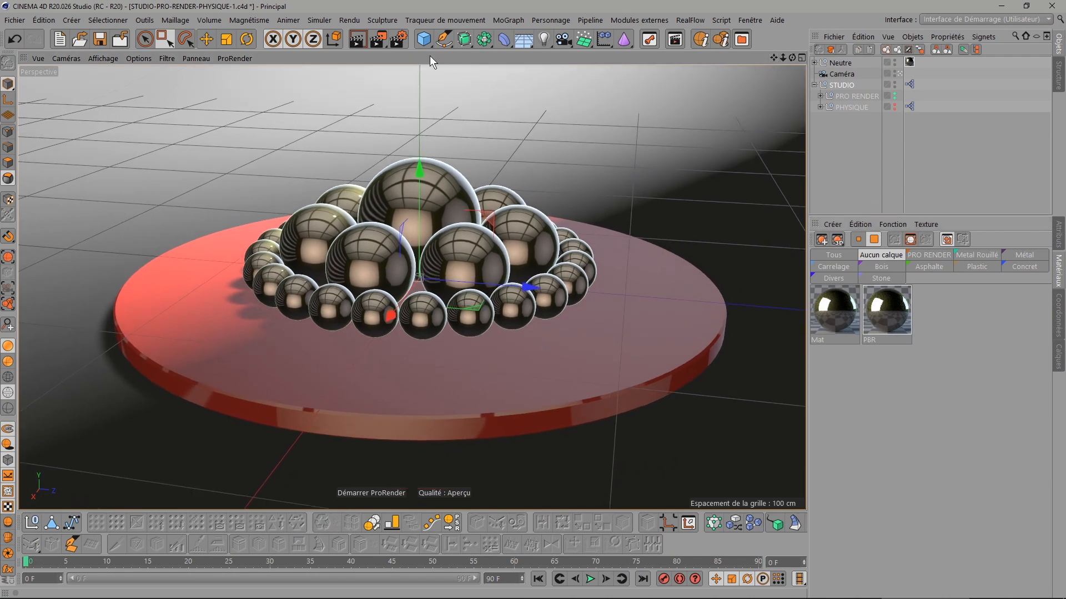
{"action": "left_click", "coordinate": [398, 39]}
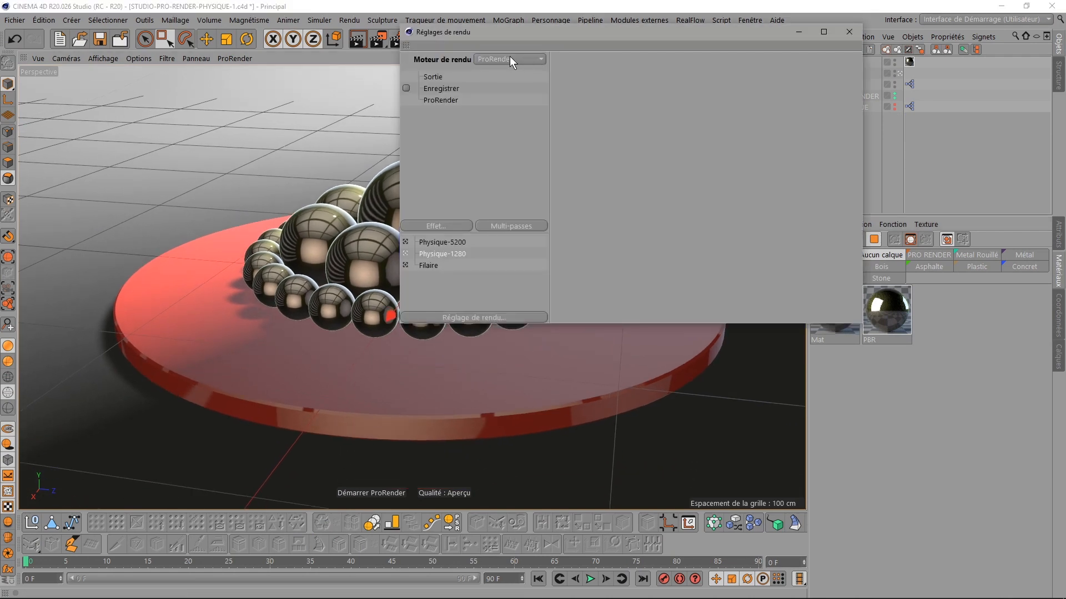
{"action": "left_click", "coordinate": [849, 32]}
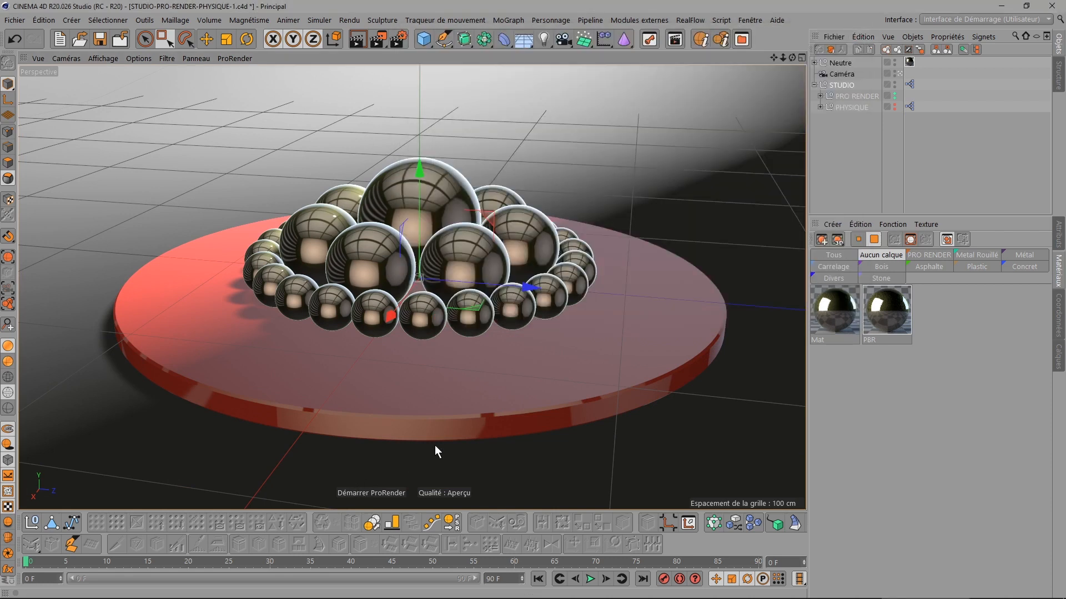
{"action": "key", "text": "ctrl+r"}
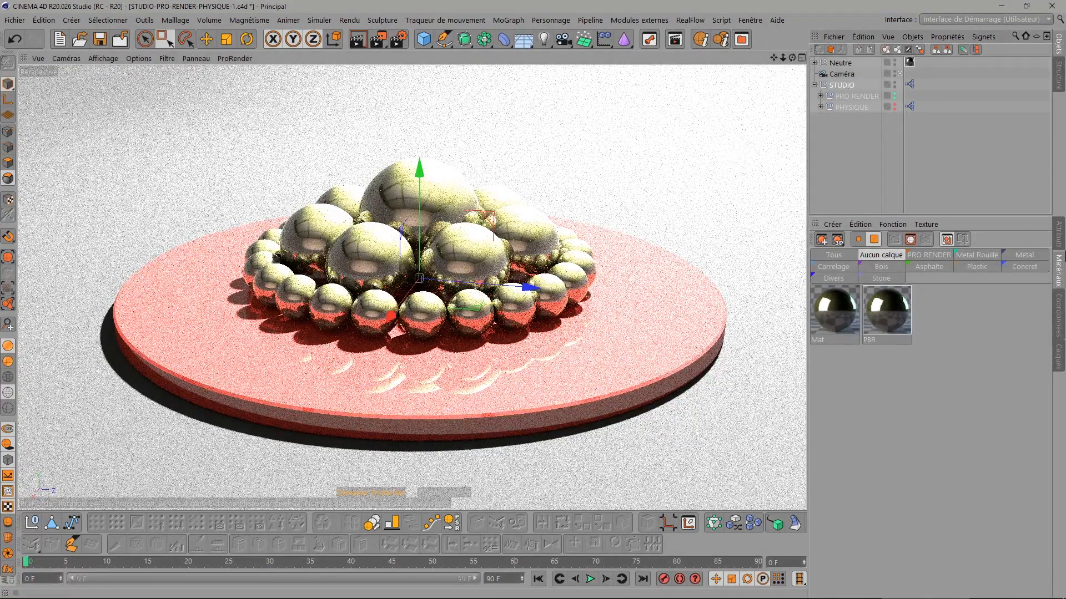
- Set the studio light's intensity to 200 % in the STUDIO object's user data
{"action": "left_click", "coordinate": [1060, 244]}
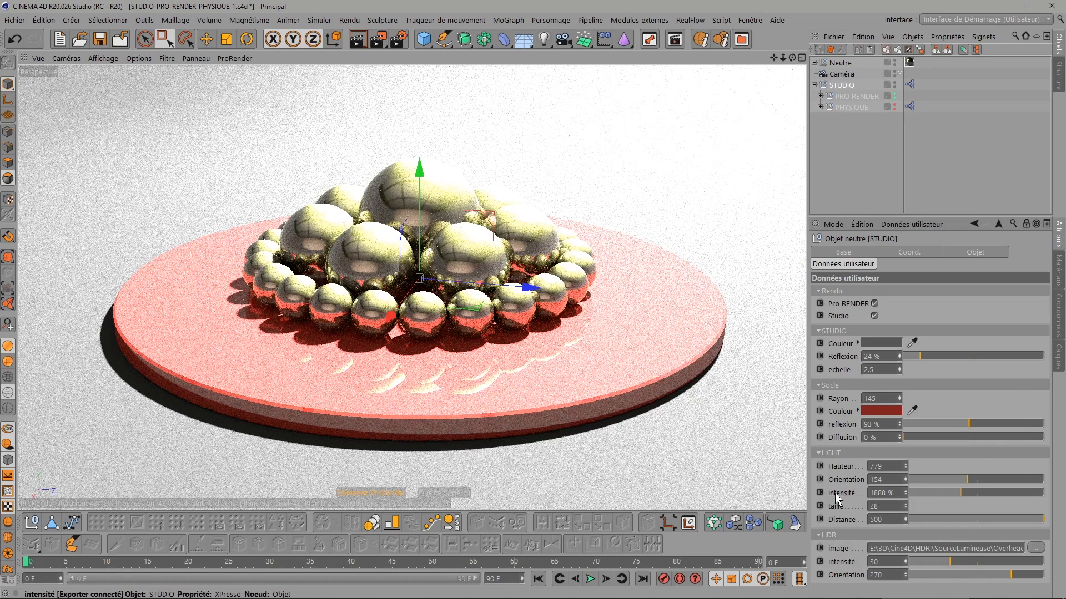
{"action": "left_click", "coordinate": [876, 493]}
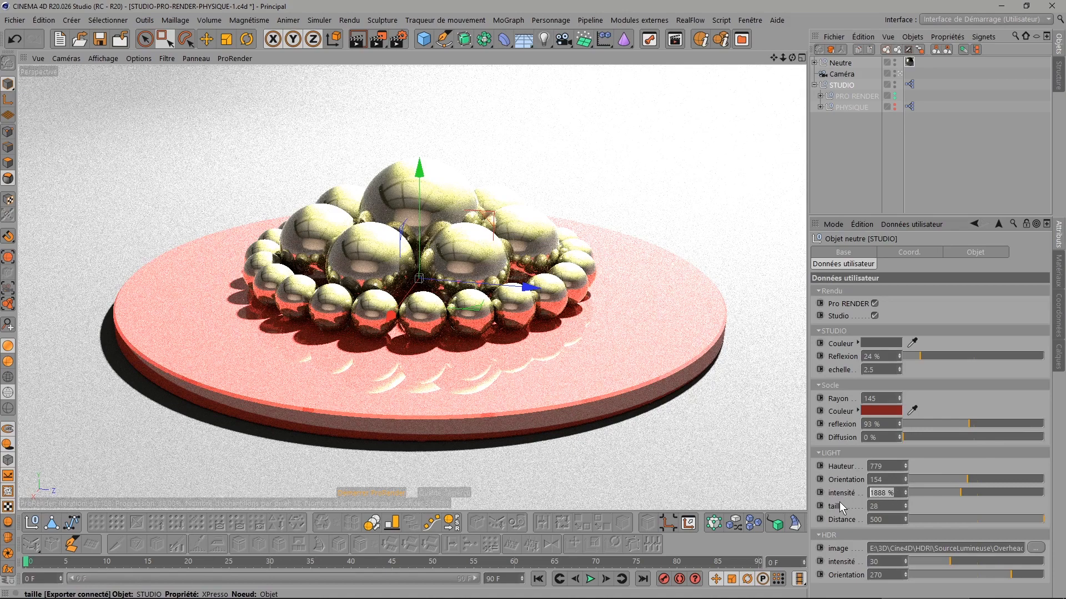
{"action": "type", "text": "200"}
{"action": "key", "text": "Return"}
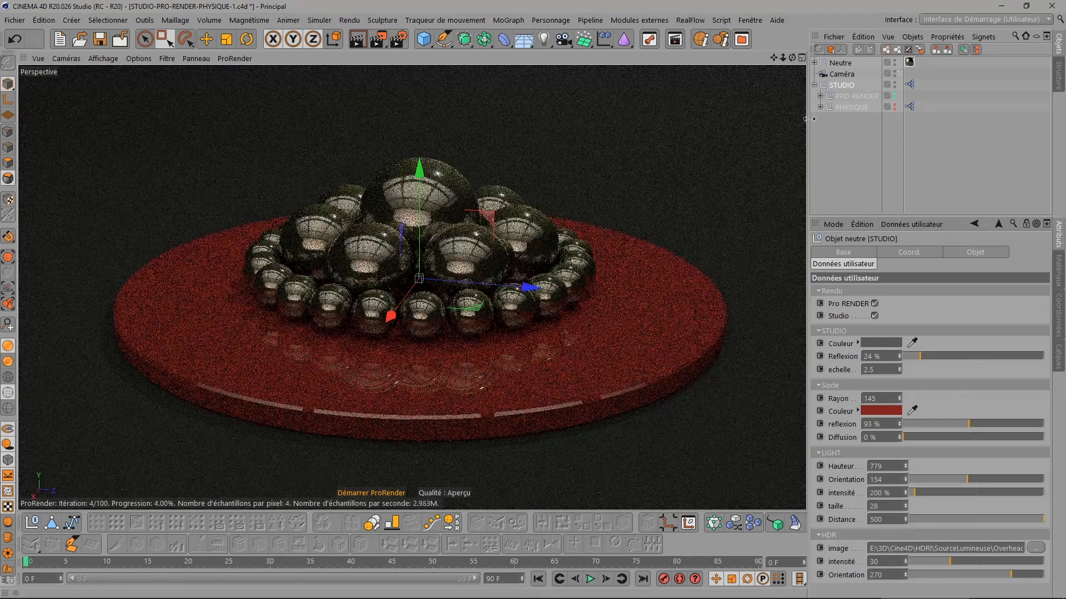
- Set the backdrop colour's brightness to 70 % and the backdrop's reflection to 85 %
{"action": "left_click_drag", "start_coordinate": [773, 58], "coordinate": [798, 62]}
{"action": "left_click_drag", "start_coordinate": [783, 58], "coordinate": [497, 136]}
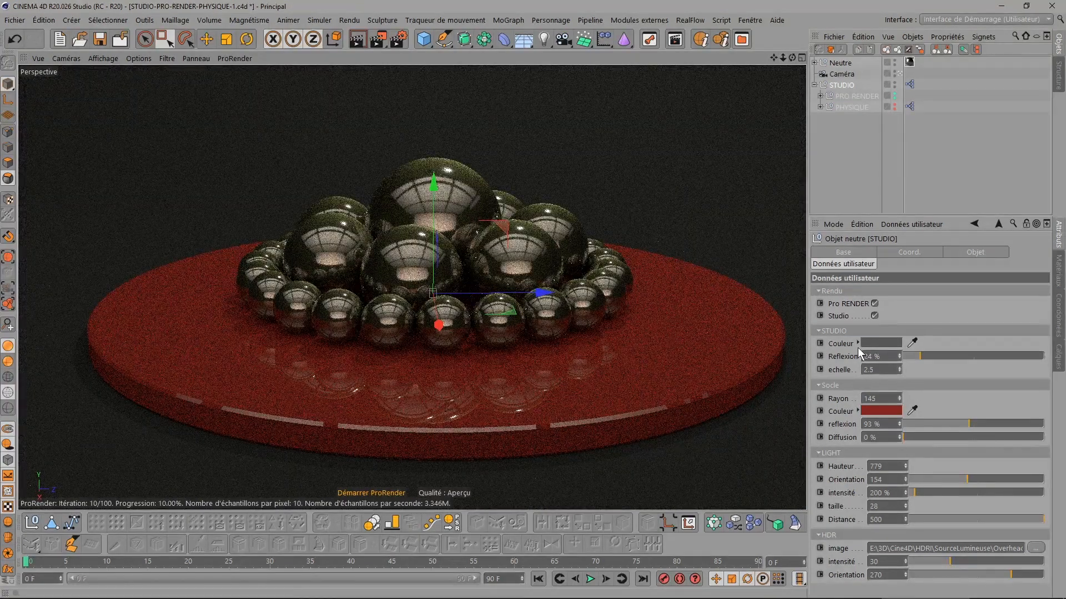
{"action": "left_click", "coordinate": [873, 344]}
{"action": "left_click_drag", "start_coordinate": [792, 369], "coordinate": [754, 372]}
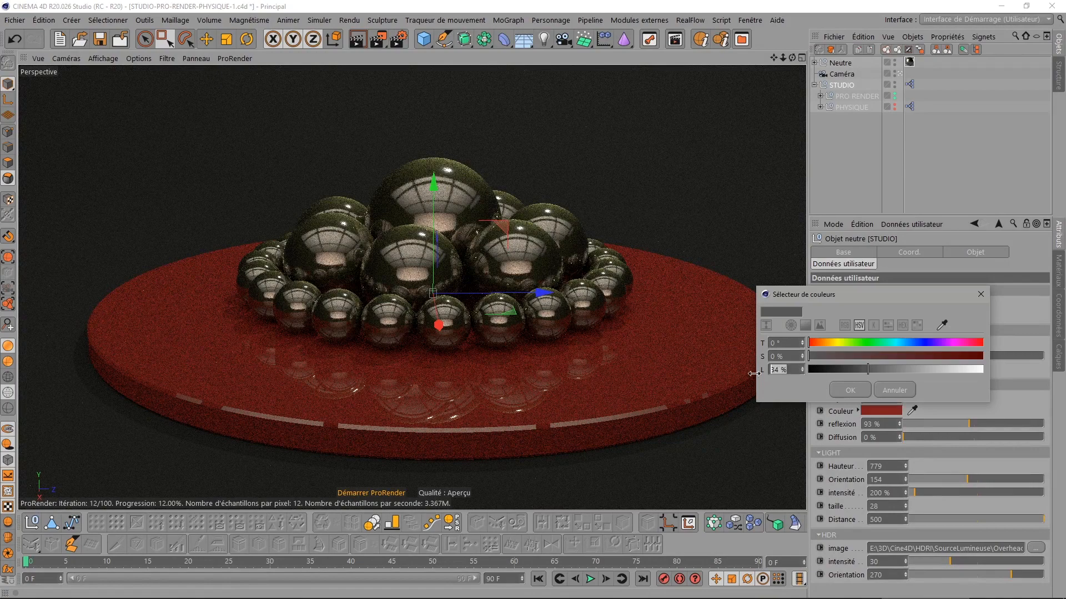
{"action": "type", "text": "70"}
{"action": "key", "text": "Return"}
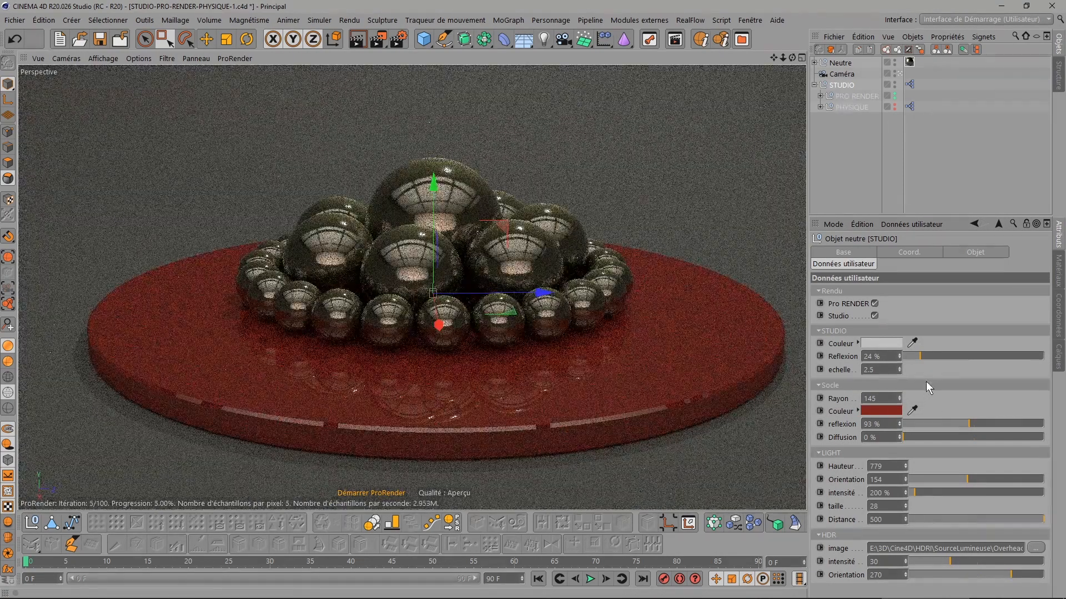
{"action": "type", "text": "85"}
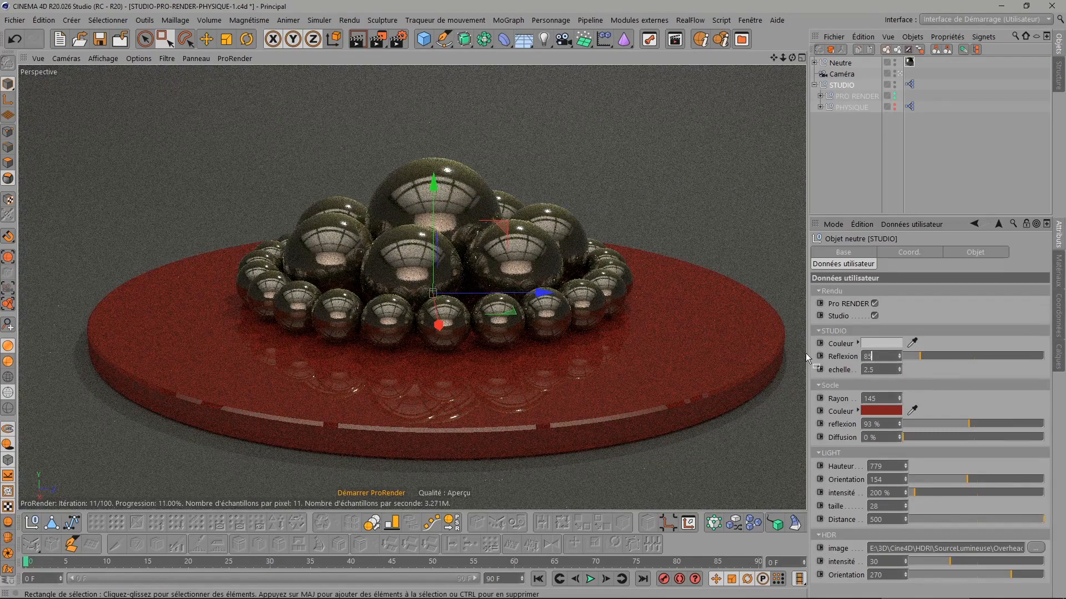
{"action": "key", "text": "Return"}
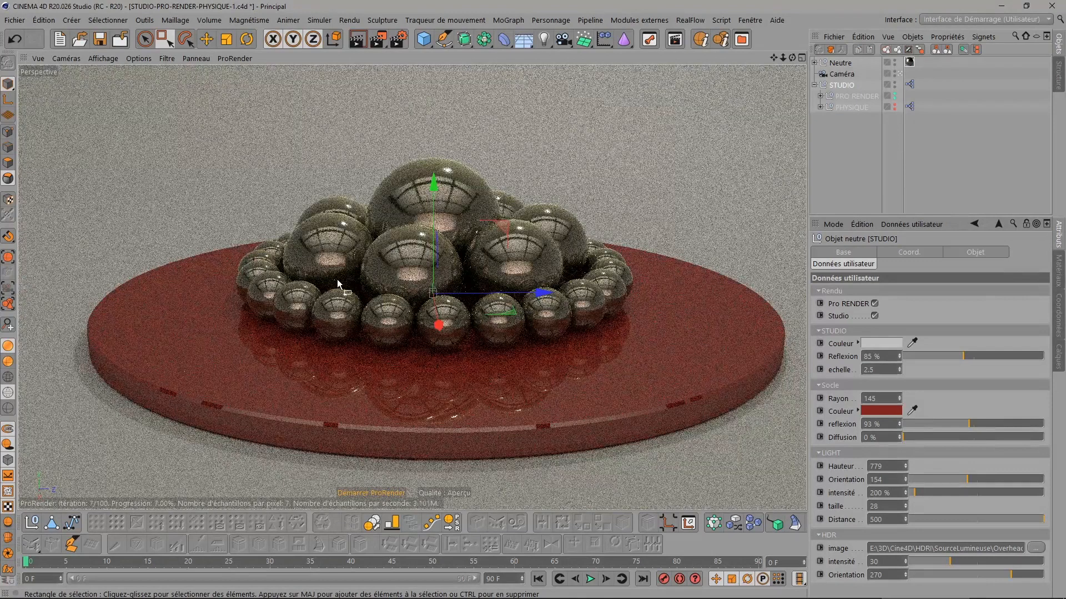
- Change the base colour to a brighter blue with a hue of 233°
{"action": "left_click", "coordinate": [871, 410]}
{"action": "left_click", "coordinate": [919, 406]}
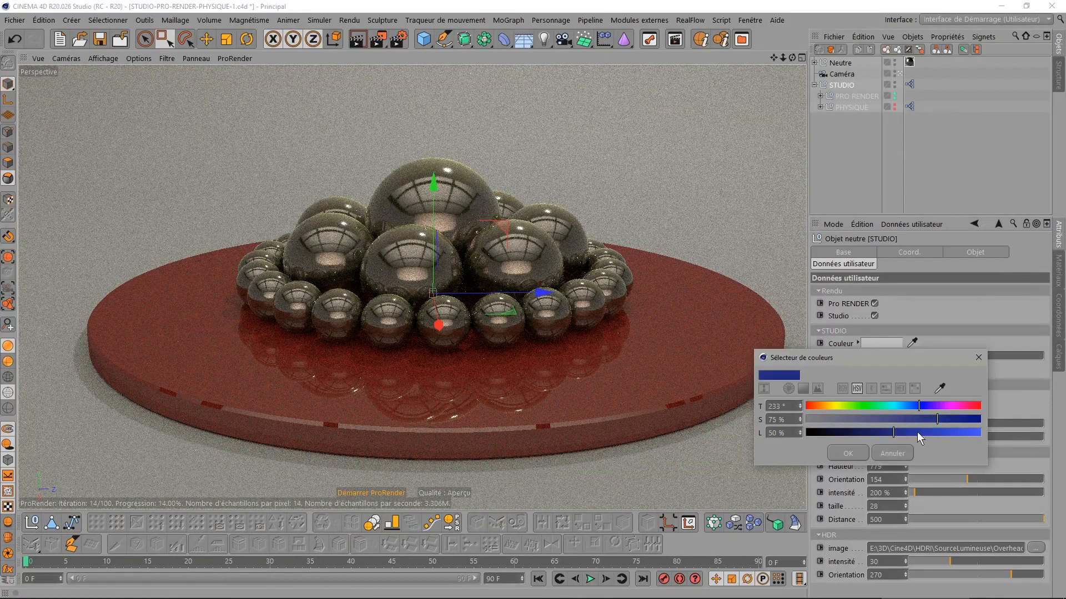
{"action": "left_click", "coordinate": [924, 432]}
{"action": "left_click", "coordinate": [844, 452]}
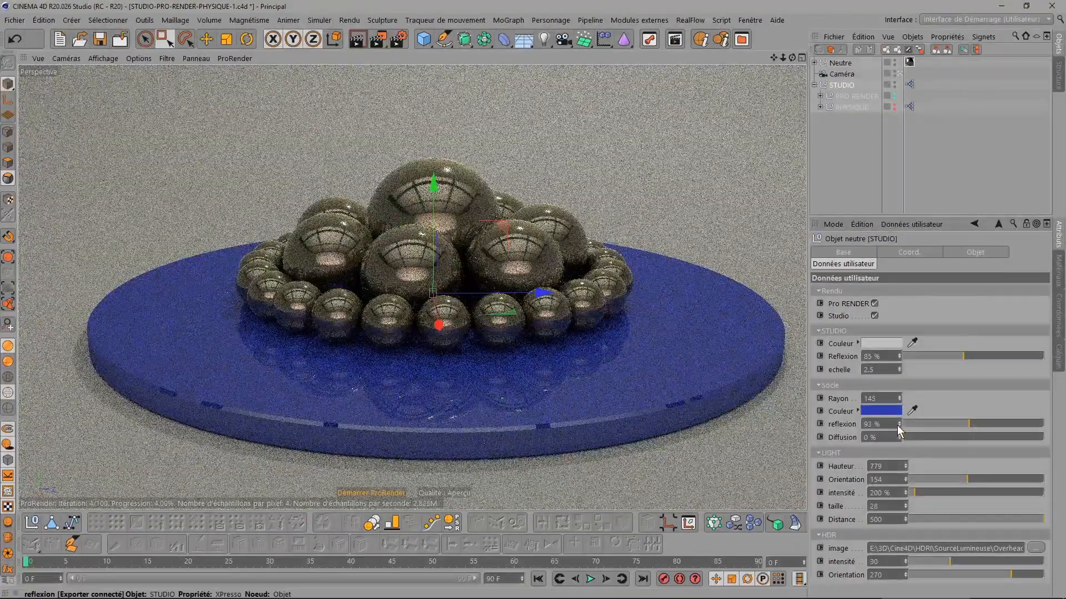
- Try base reflections of 0 % and 96 % before setting 197 %, and adjust the base's diffusion to 6 %
{"action": "left_click_drag", "start_coordinate": [914, 424], "coordinate": [884, 426]}
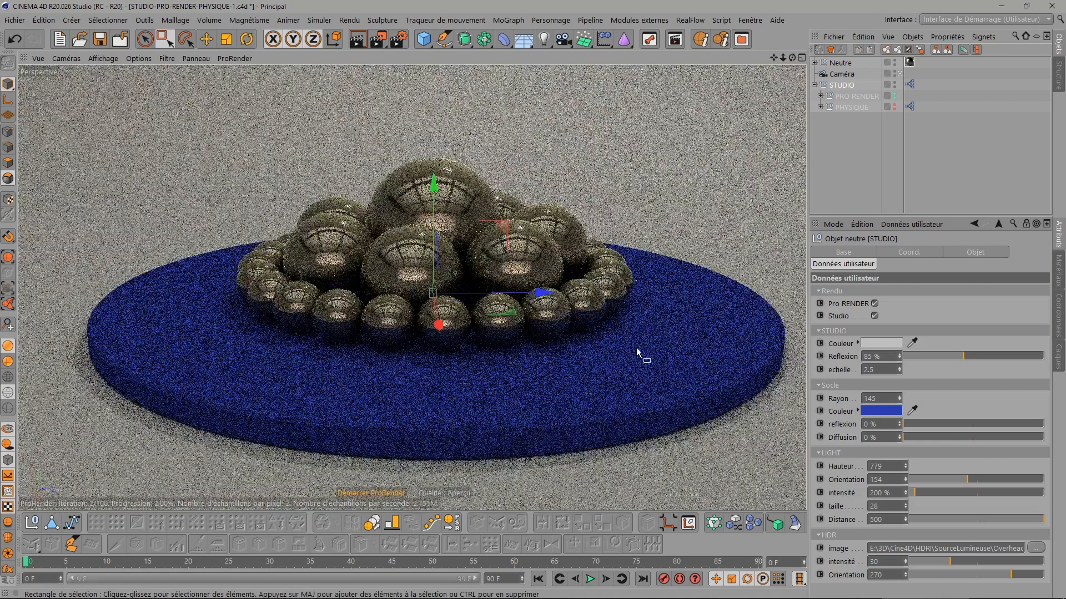
{"action": "left_click_drag", "start_coordinate": [944, 425], "coordinate": [987, 423]}
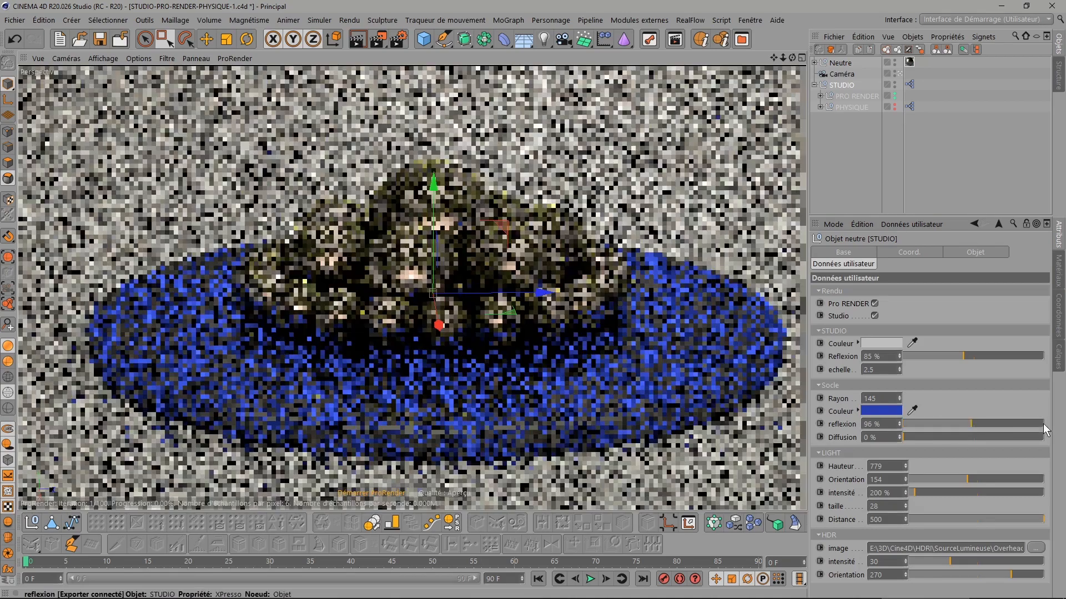
{"action": "left_click", "coordinate": [1041, 424]}
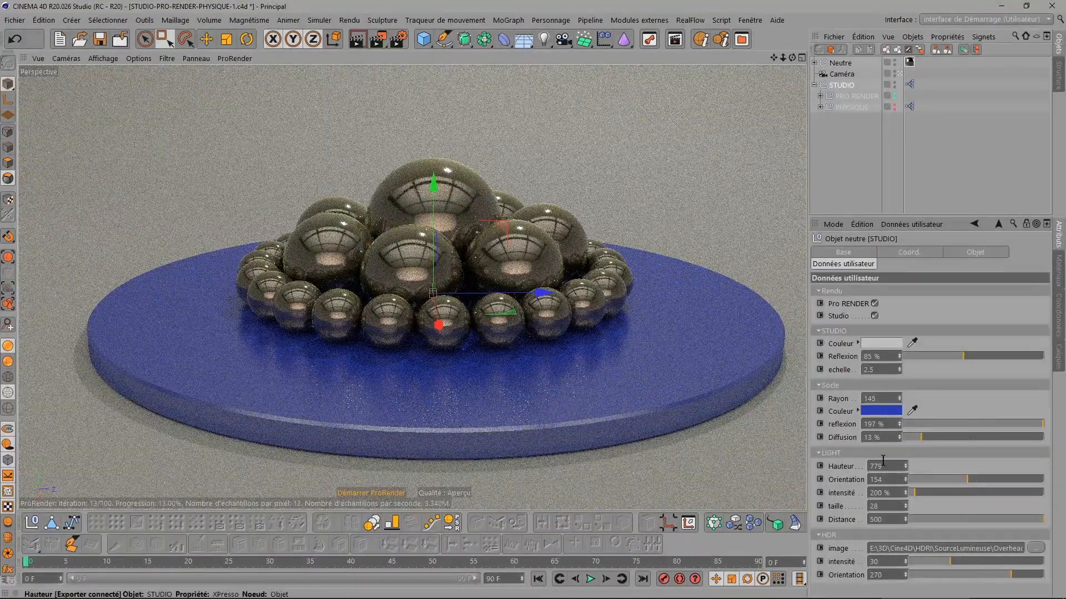
{"action": "left_click", "coordinate": [947, 436]}
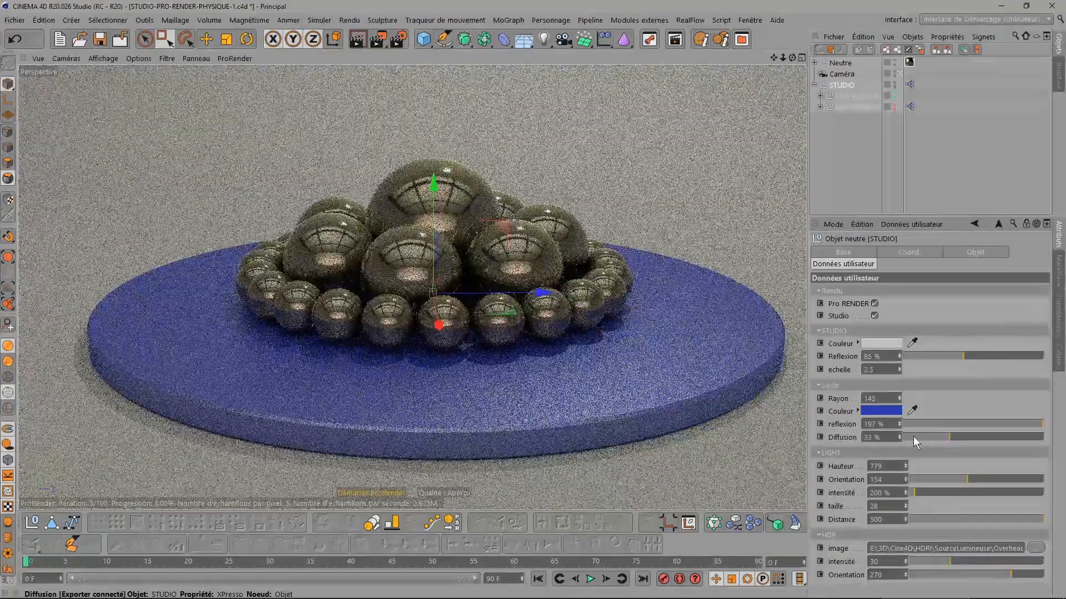
{"action": "left_click", "coordinate": [911, 436]}
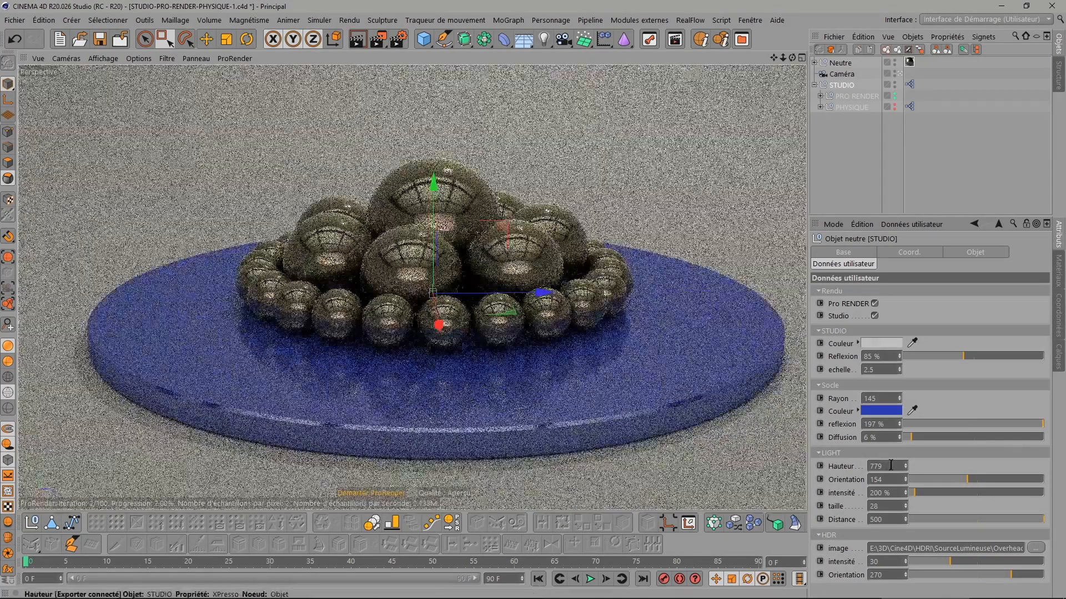
- Set the light's height to 200, its size to 2 and its intensity to 500 %
{"action": "left_click_drag", "start_coordinate": [892, 467], "coordinate": [857, 465]}
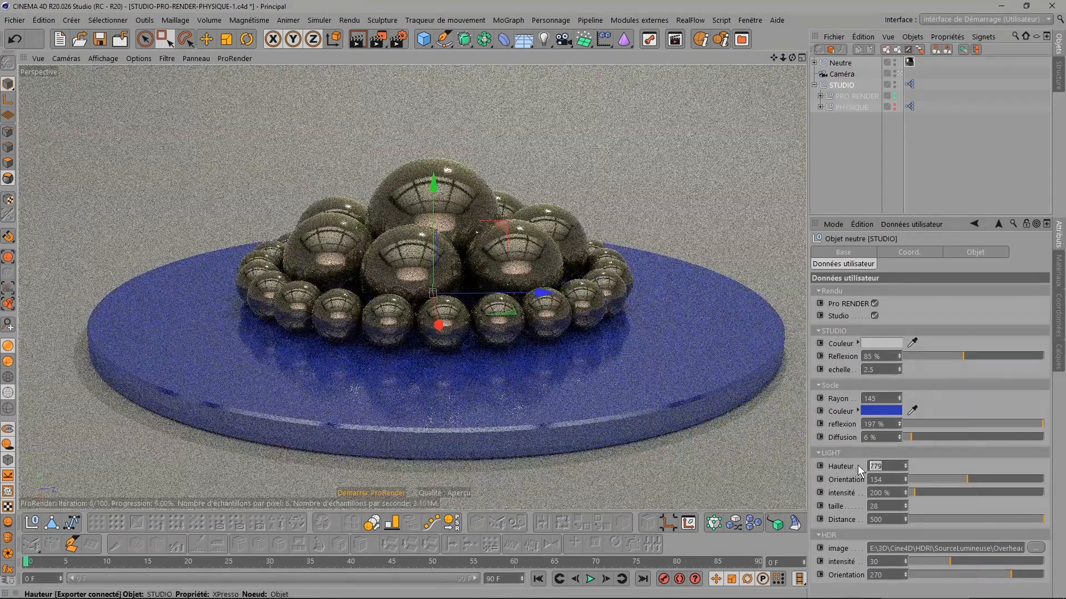
{"action": "type", "text": "200"}
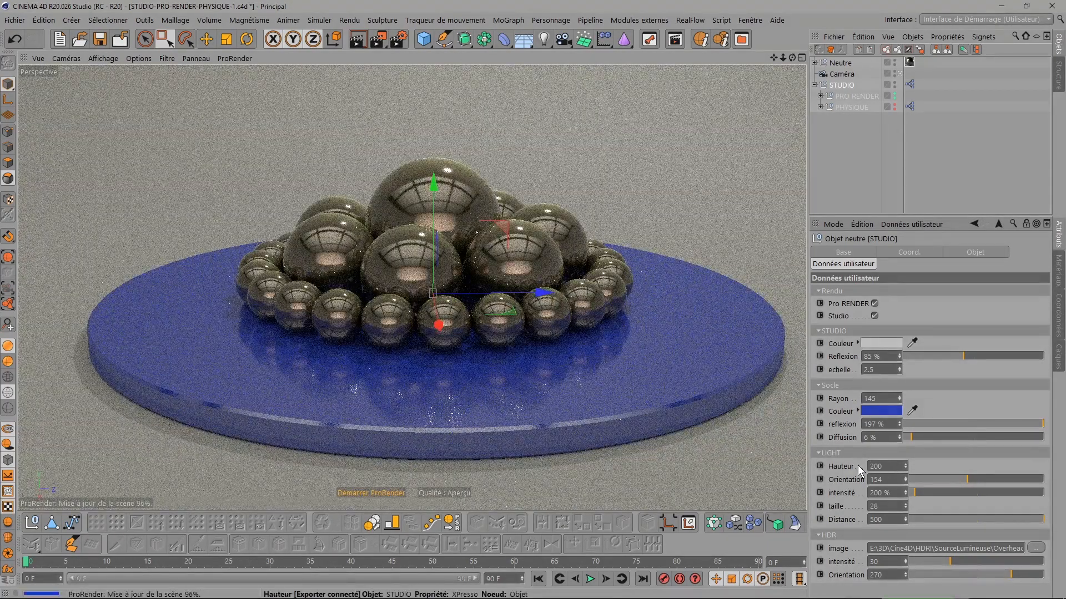
{"action": "key", "text": "Return"}
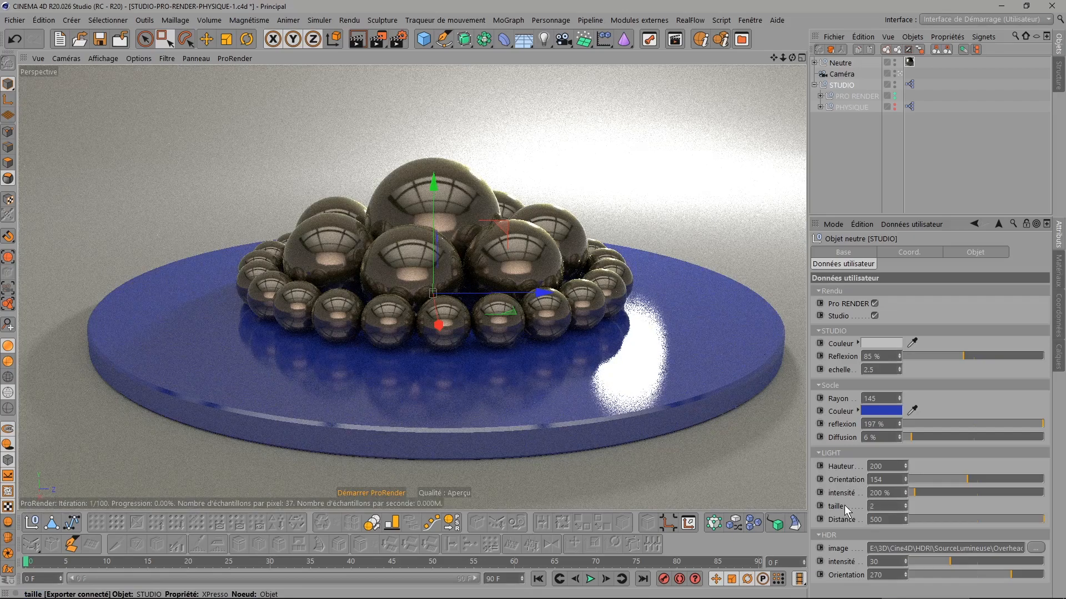
{"action": "key", "text": "Return"}
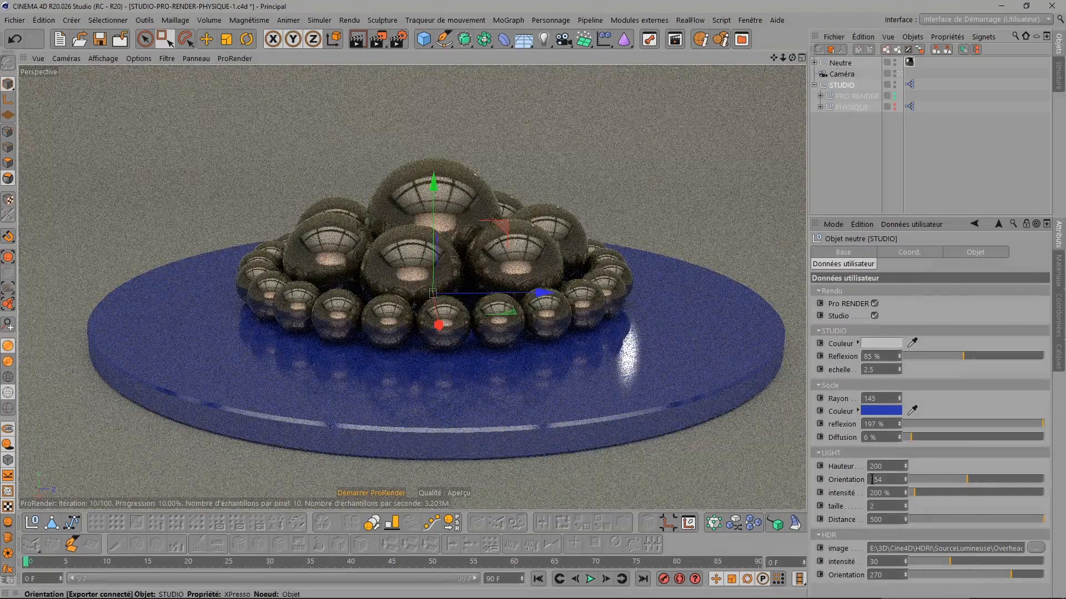
{"action": "type", "text": "500"}
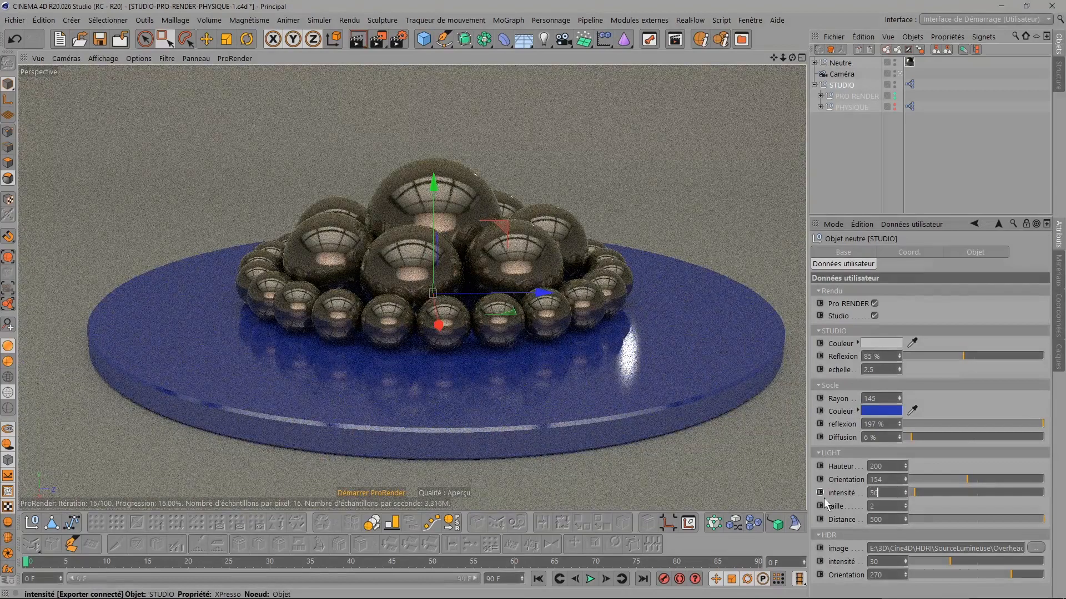
{"action": "key", "text": "Return"}
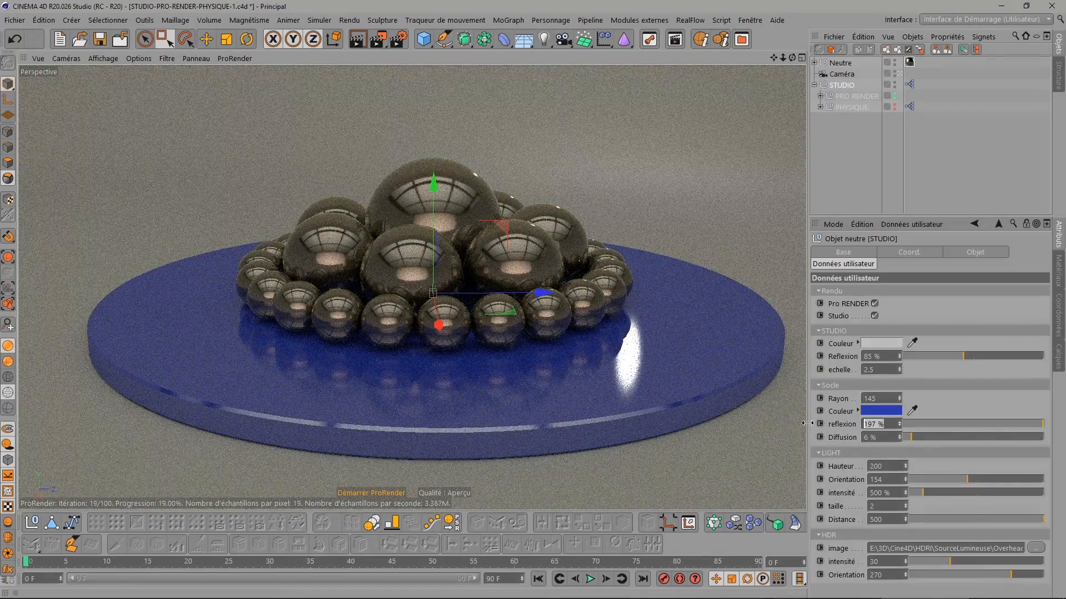
- Set the base's reflection to 0 %
{"action": "type", "text": "0"}
{"action": "key", "text": "Return"}
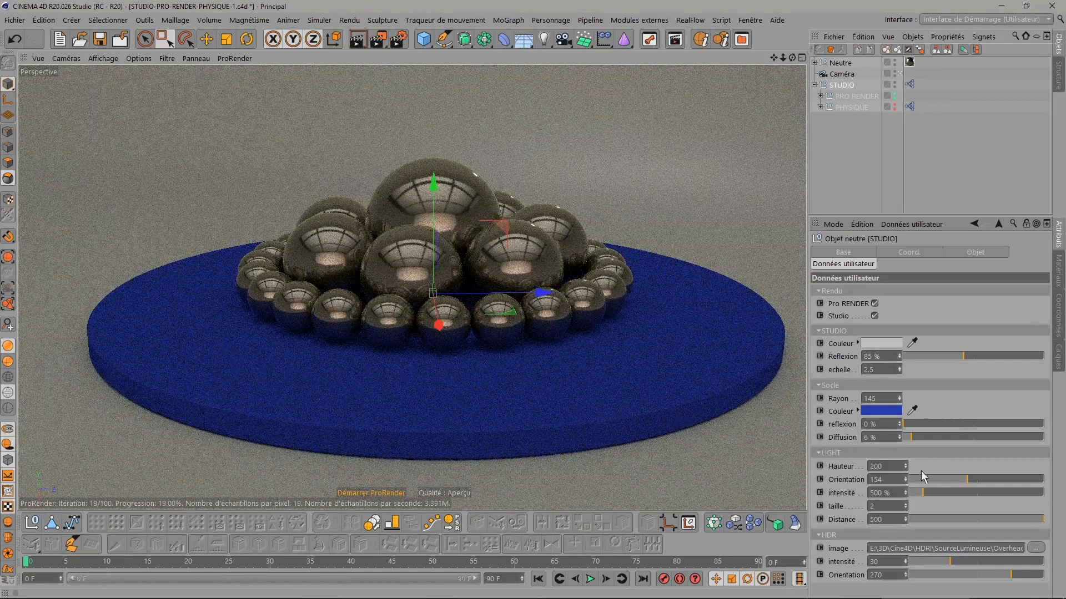
- Try a light intensity of 1000 % with a size of 5 and a height of 400
{"action": "double_click", "coordinate": [886, 493]}
{"action": "type", "text": "1000"}
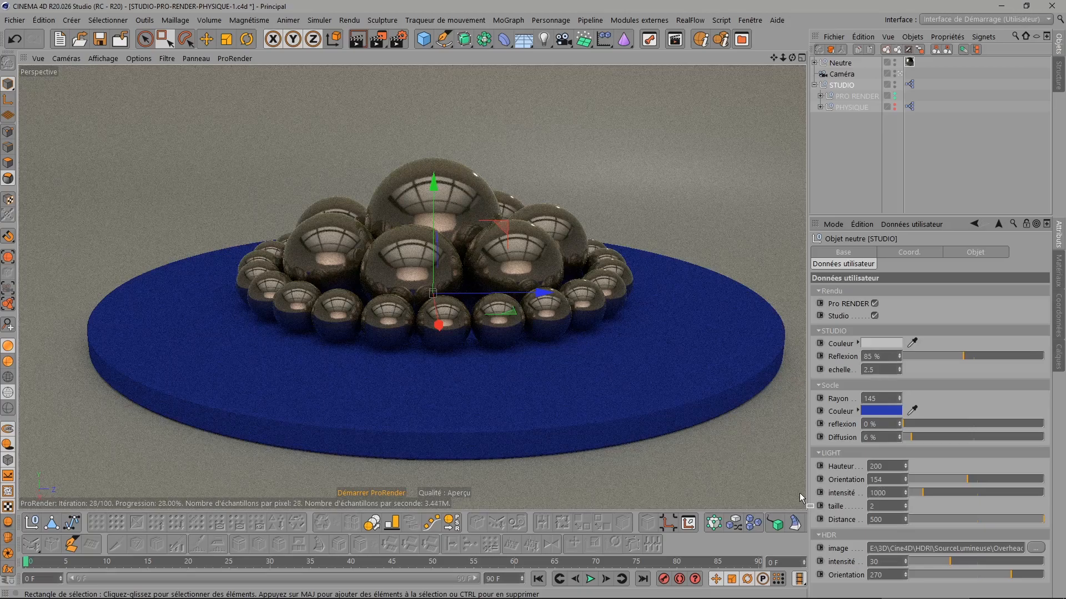
{"action": "key", "text": "Return"}
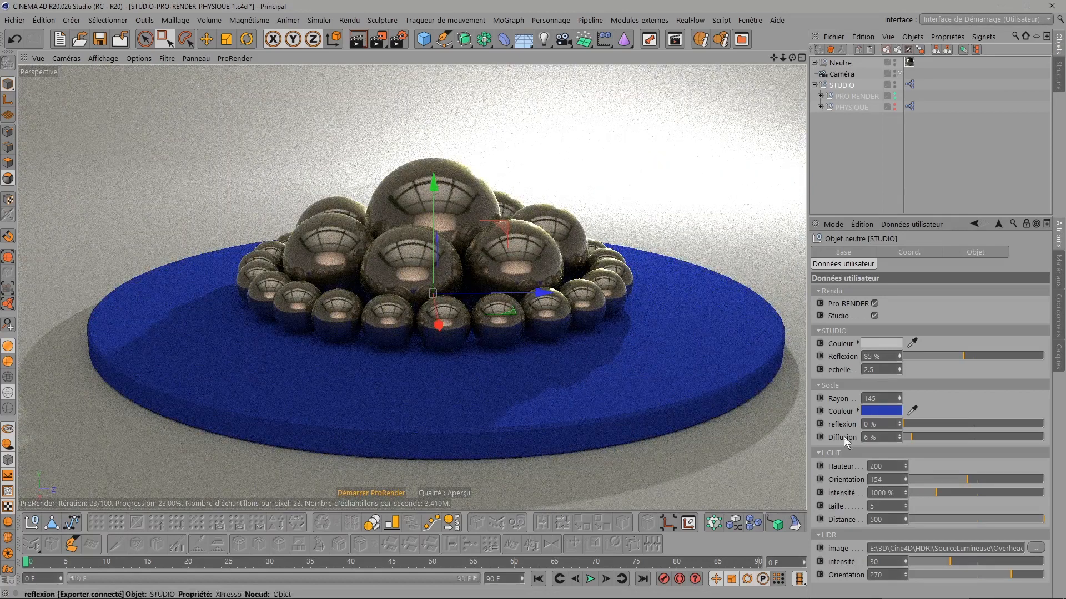
{"action": "left_click", "coordinate": [883, 466]}
{"action": "type", "text": "400"}
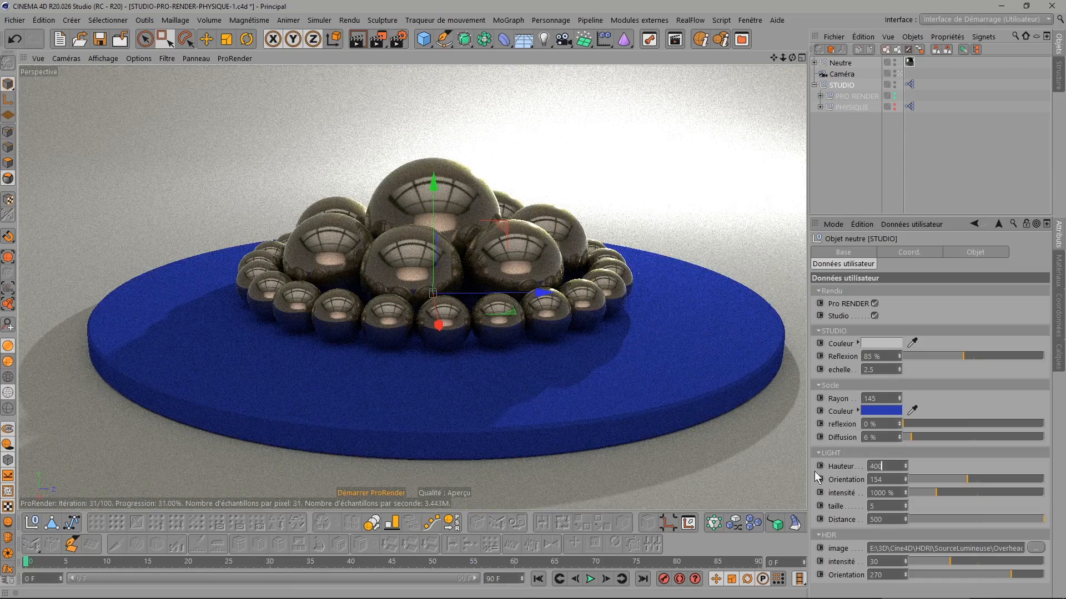
{"action": "key", "text": "Return"}
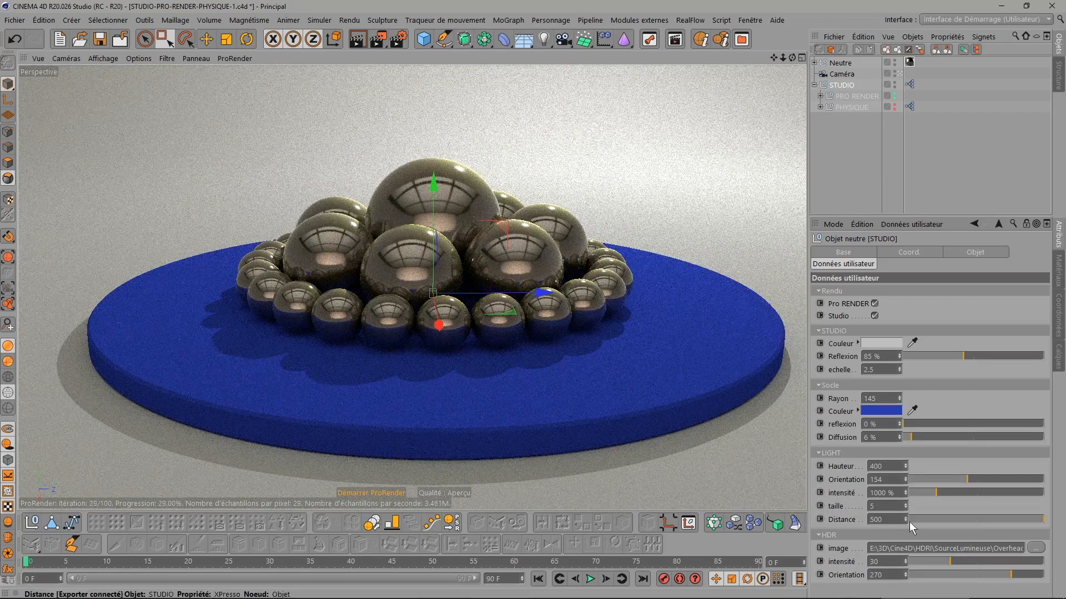
- Set the light's size to 50 and its intensity to 300 %
{"action": "left_click_drag", "start_coordinate": [888, 506], "coordinate": [827, 505]}
{"action": "type", "text": "50"}
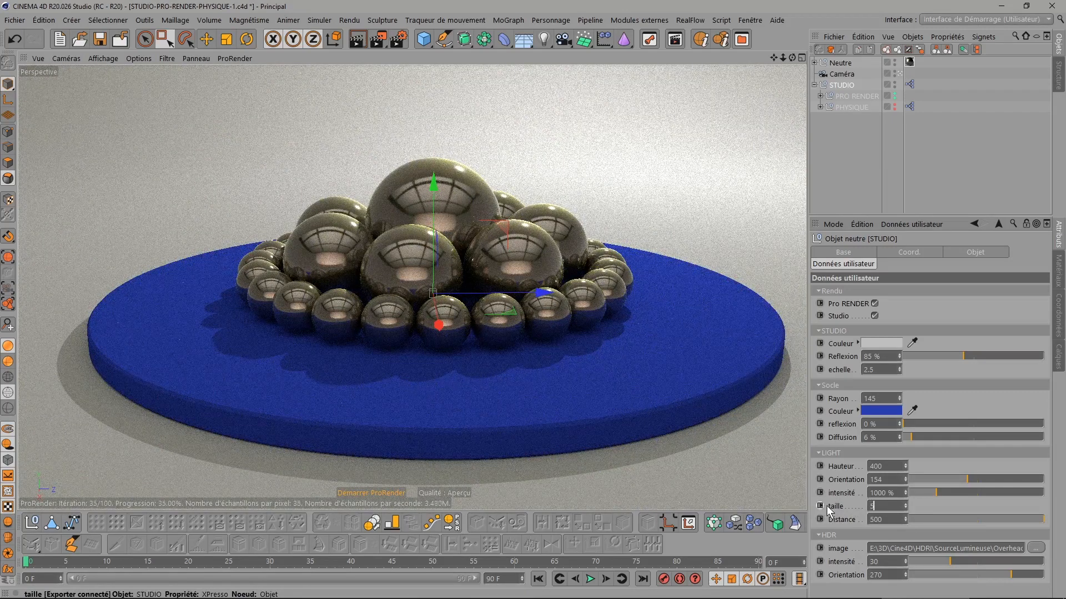
{"action": "key", "text": "Return"}
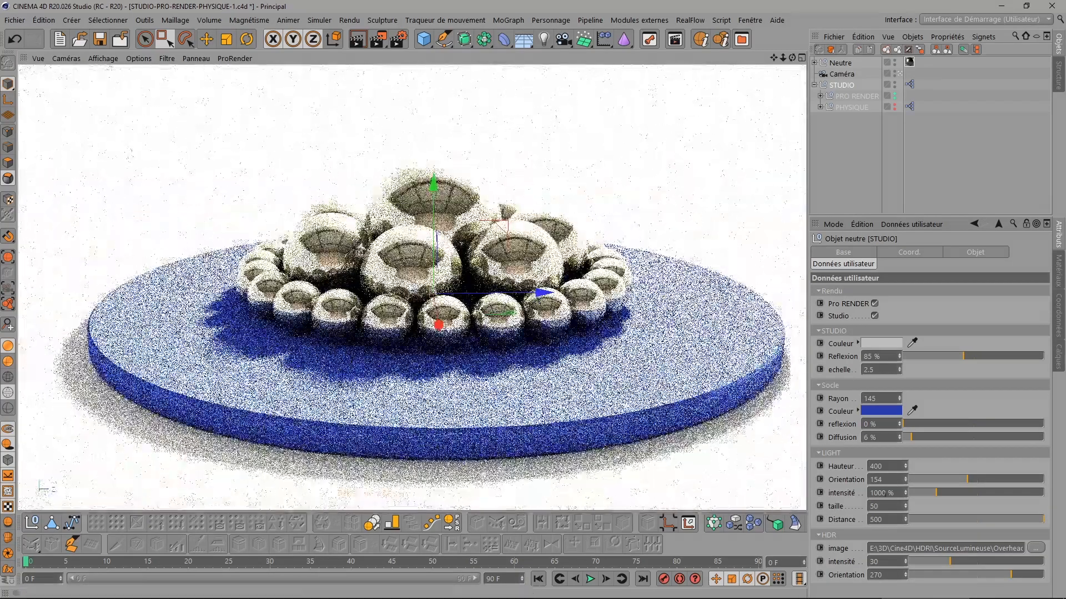
{"action": "type", "text": "300"}
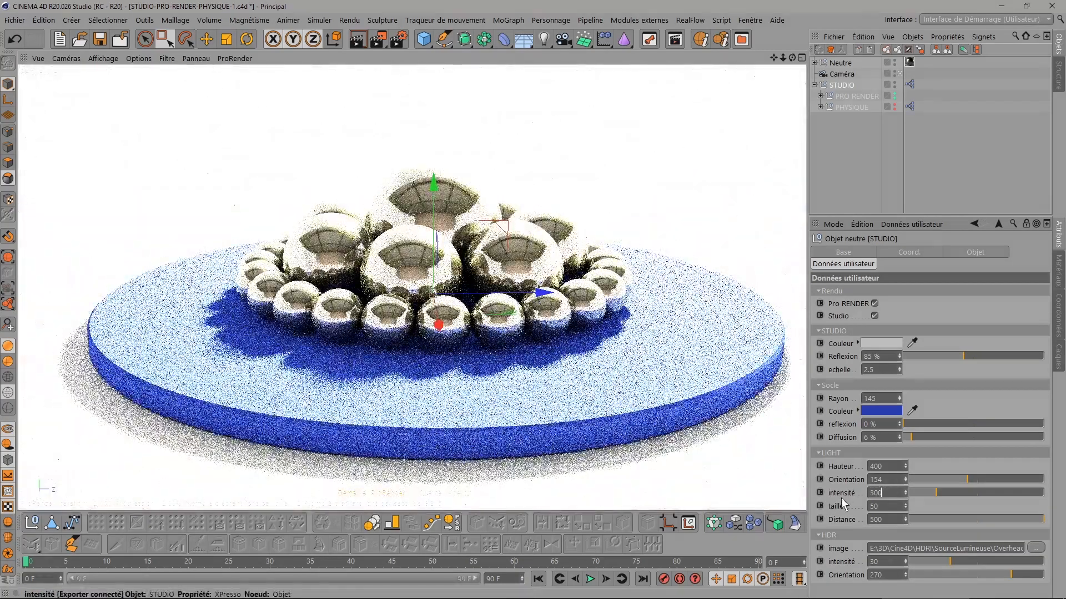
{"action": "key", "text": "Return"}
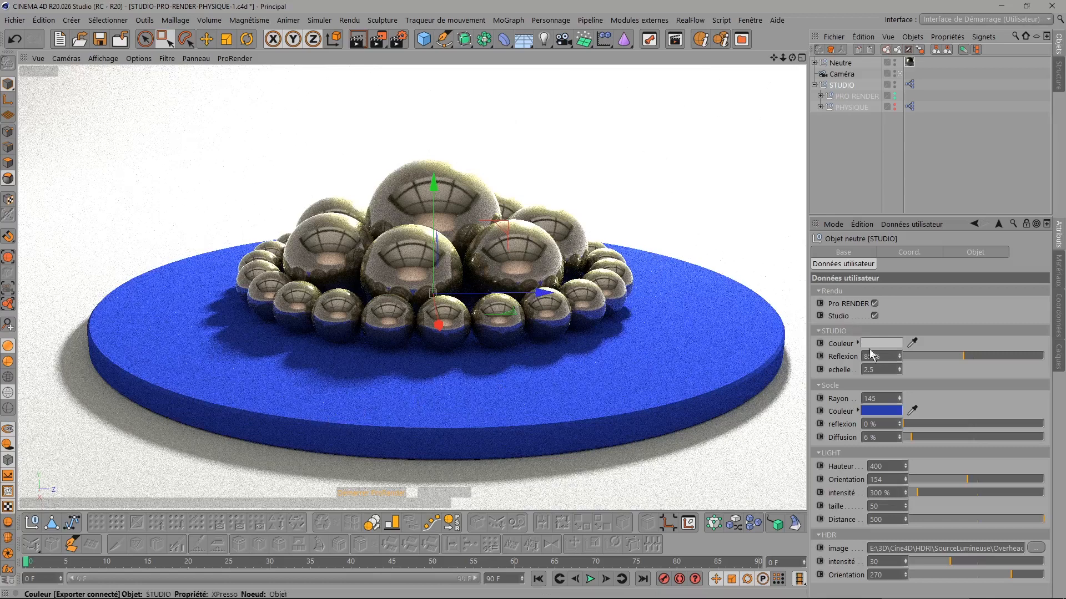
- Set the studio backdrop's reflection to 5 %
{"action": "left_click_drag", "start_coordinate": [886, 358], "coordinate": [804, 350]}
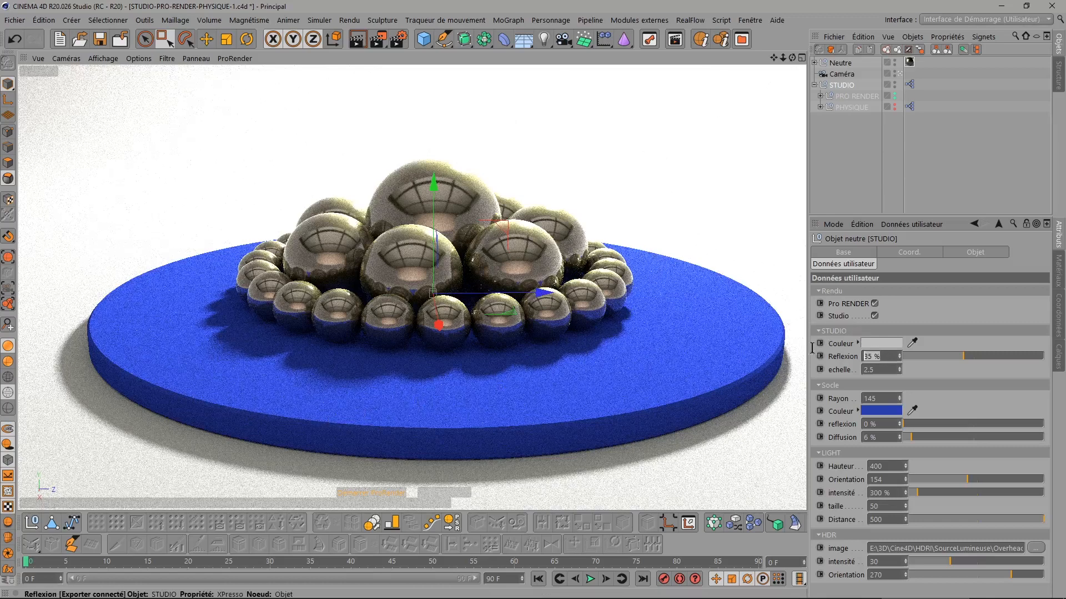
{"action": "type", "text": "5"}
{"action": "key", "text": "Return"}
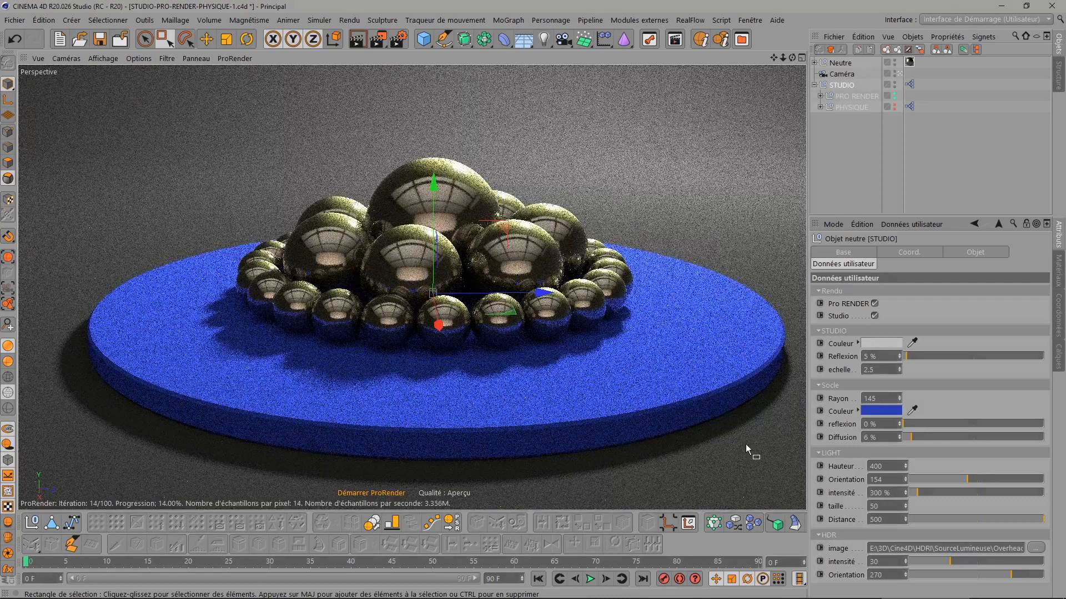
- Set the light's distance to 0 and its height to 800
{"action": "left_click", "coordinate": [890, 518]}
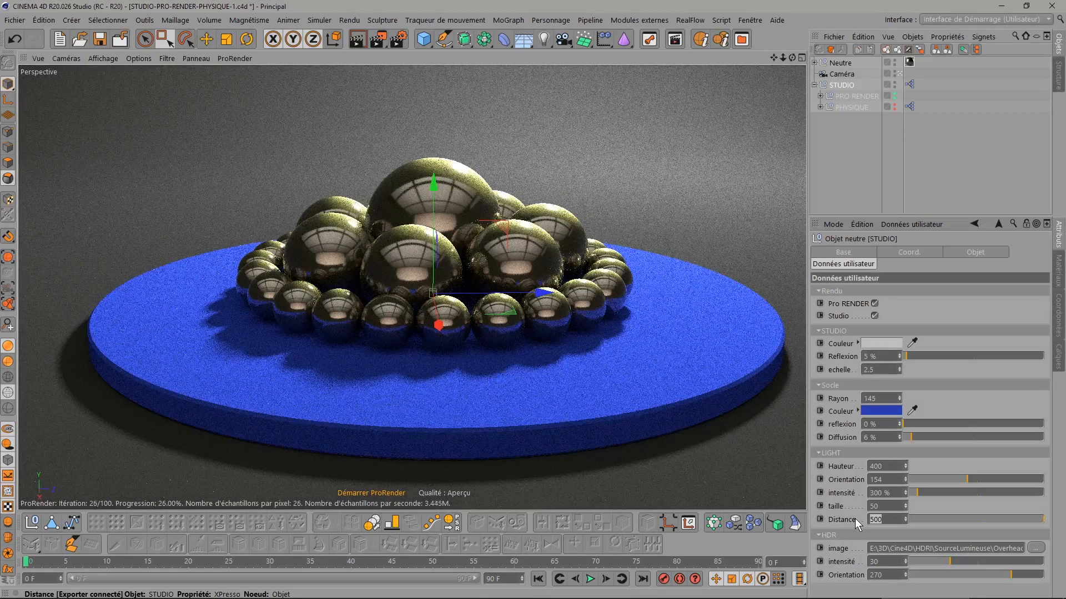
{"action": "key", "text": "Return"}
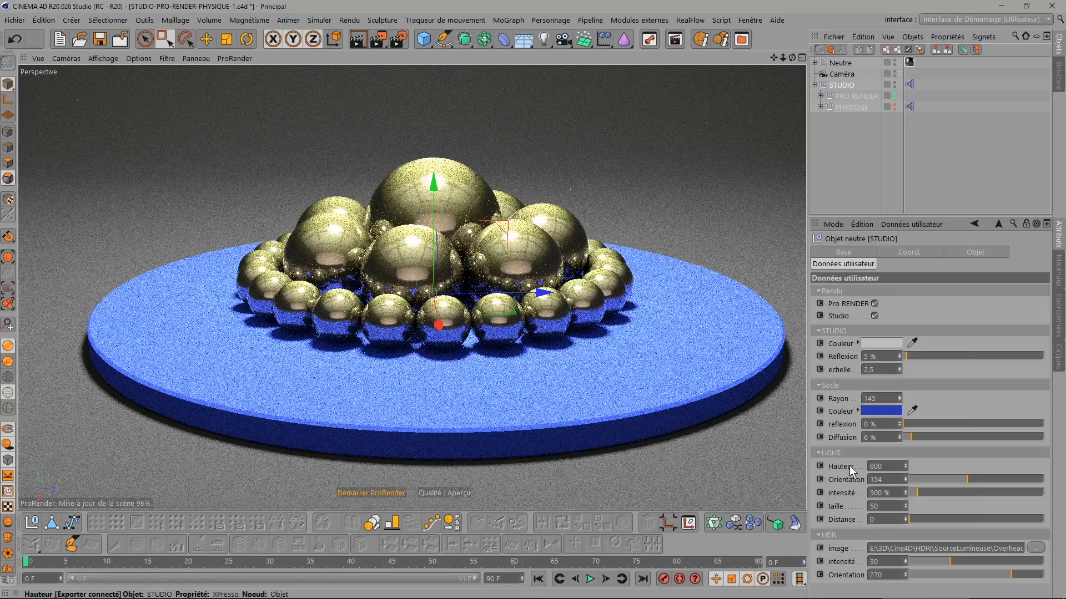
{"action": "key", "text": "Return"}
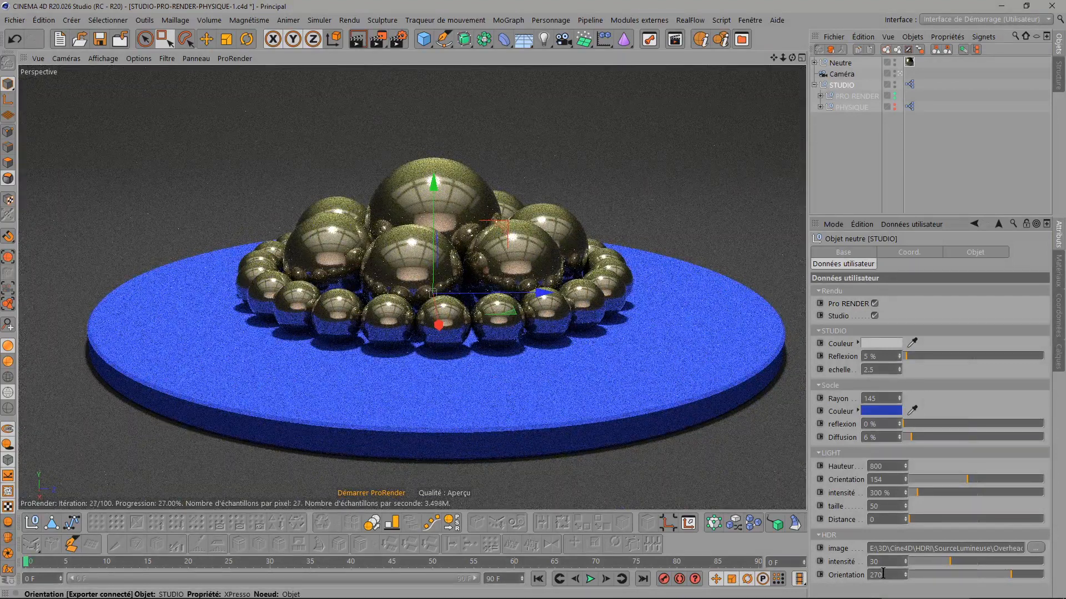
- Set the HDR image's orientation to 225
{"action": "double_click", "coordinate": [882, 574]}
{"action": "type", "text": "225"}
{"action": "key", "text": "Return"}
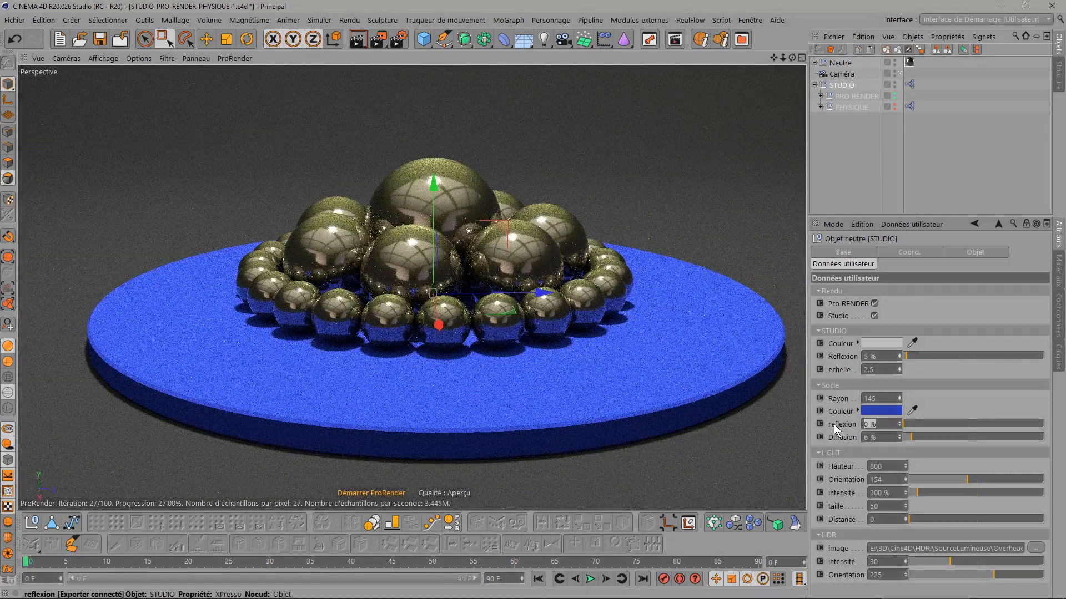
- Set the base's reflection to 100 % and the light's size to 35
{"action": "type", "text": "100"}
{"action": "key", "text": "Return"}
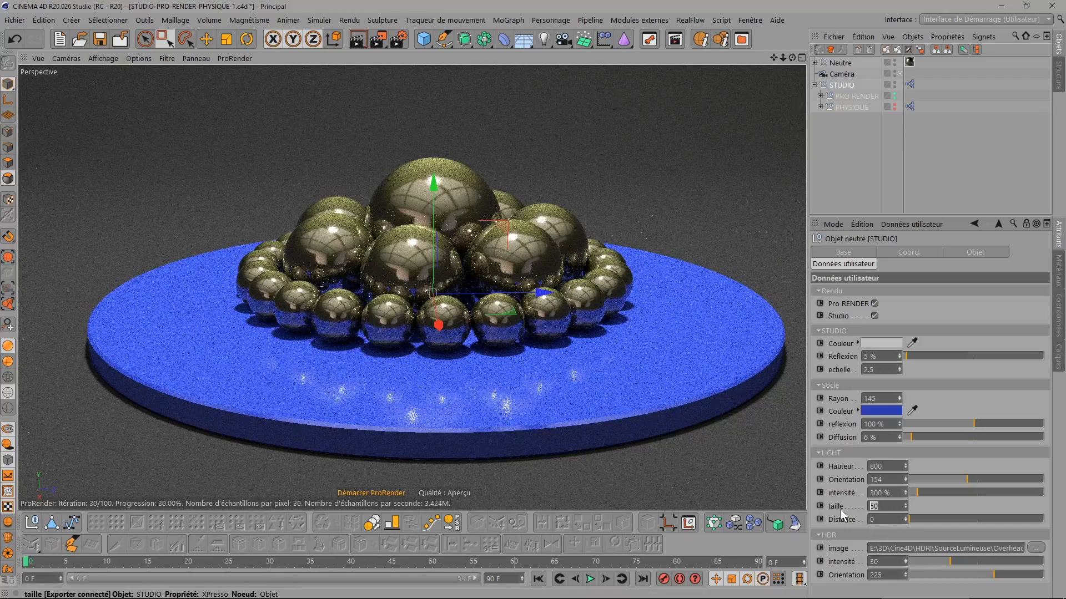
{"action": "type", "text": "35"}
{"action": "key", "text": "Return"}
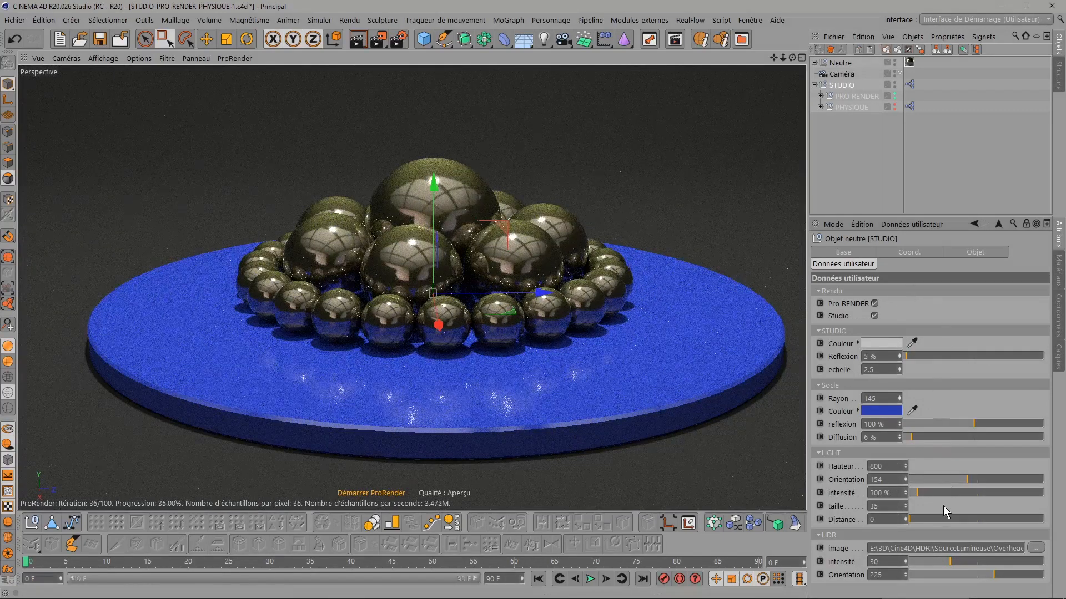
- Stop the ProRender preview and reframe the spheres in the perspective view
{"action": "left_click", "coordinate": [356, 493]}
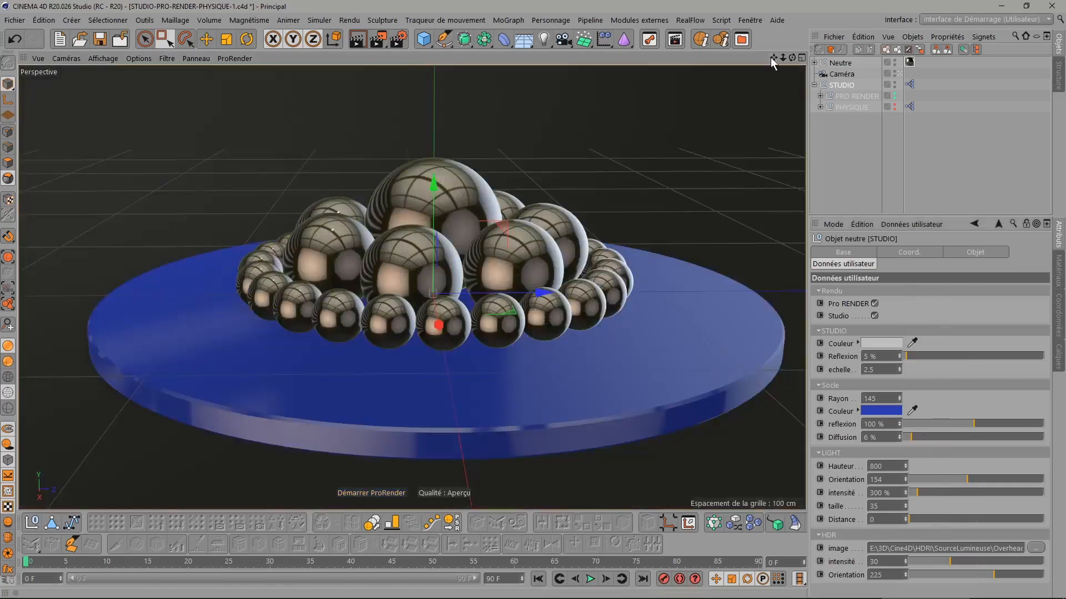
{"action": "left_click_drag", "start_coordinate": [773, 58], "coordinate": [779, 31]}
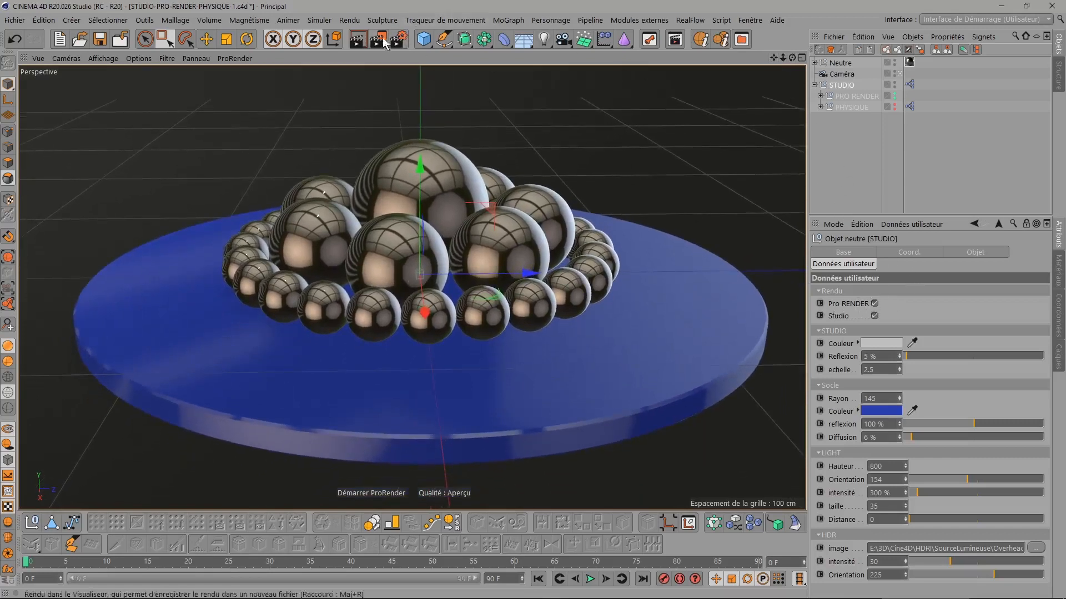
- Check the ProRender final render settings down to the iteration stop condition, and render the scene as an image
{"action": "left_click", "coordinate": [398, 39]}
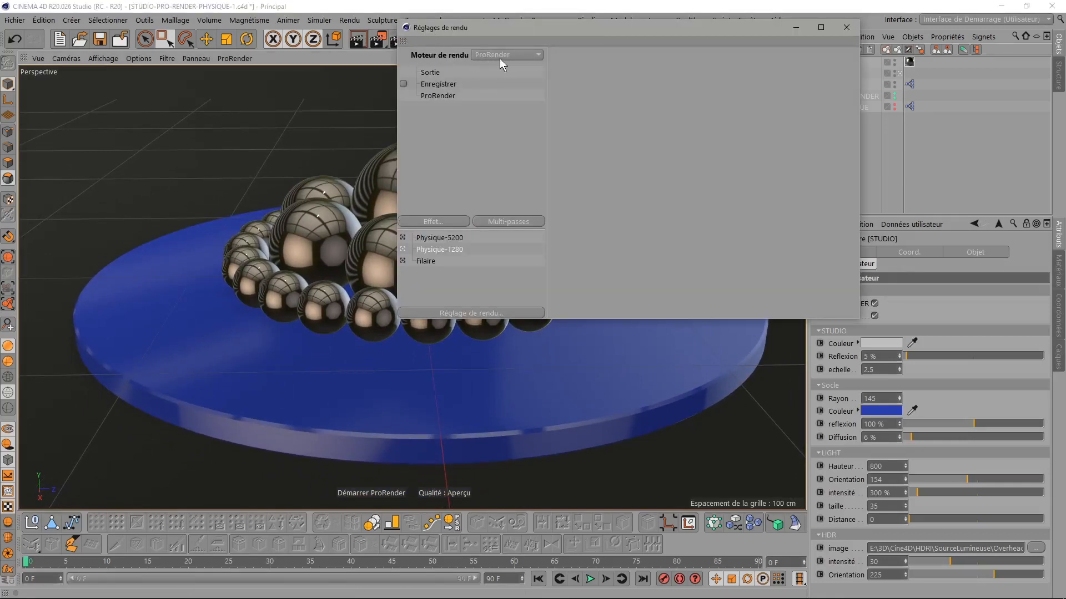
{"action": "left_click", "coordinate": [846, 32]}
{"action": "left_click", "coordinate": [399, 40]}
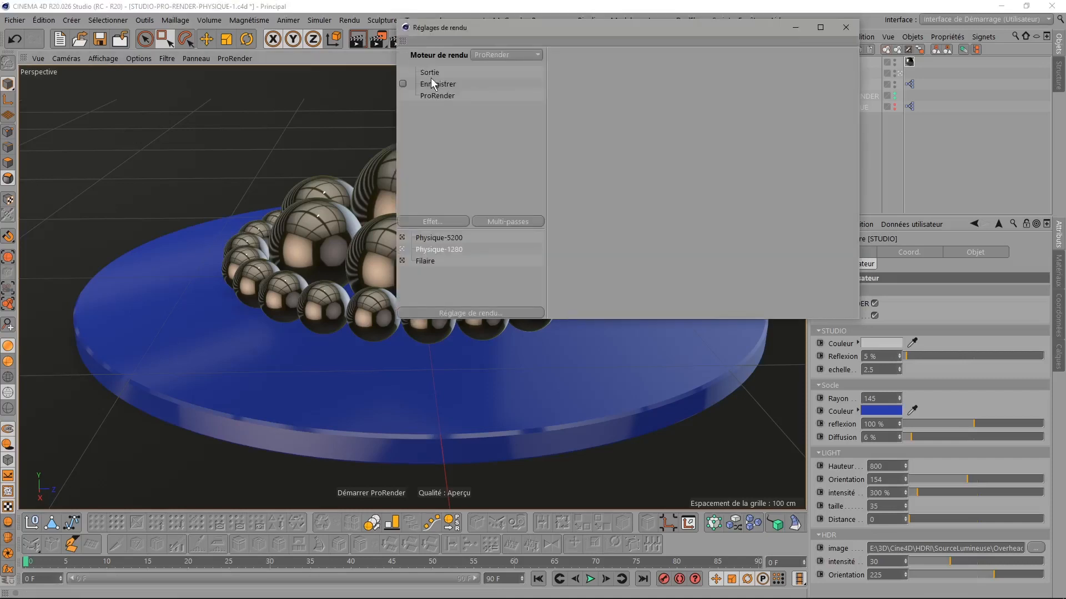
{"action": "left_click", "coordinate": [447, 95]}
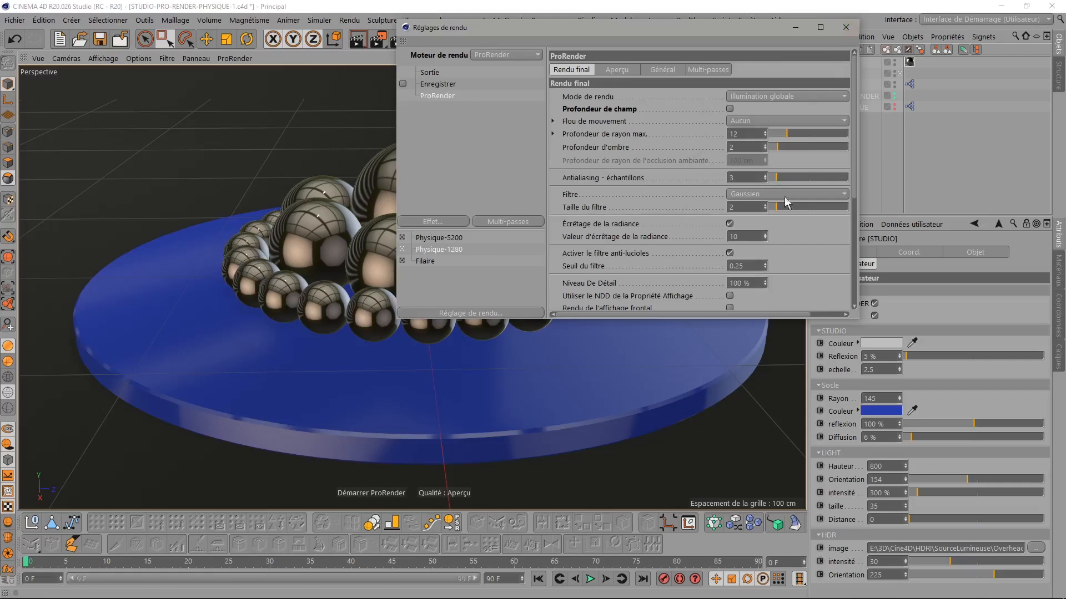
{"action": "scroll", "coordinate": [811, 231], "scroll_direction": "down", "scroll_amount": 5}
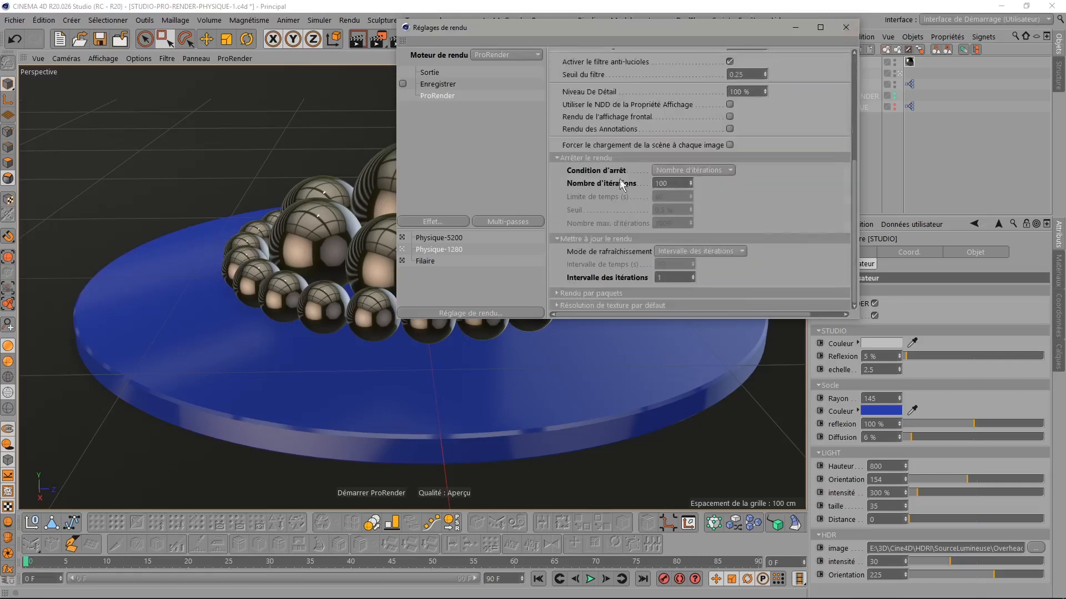
{"action": "left_click", "coordinate": [846, 28]}
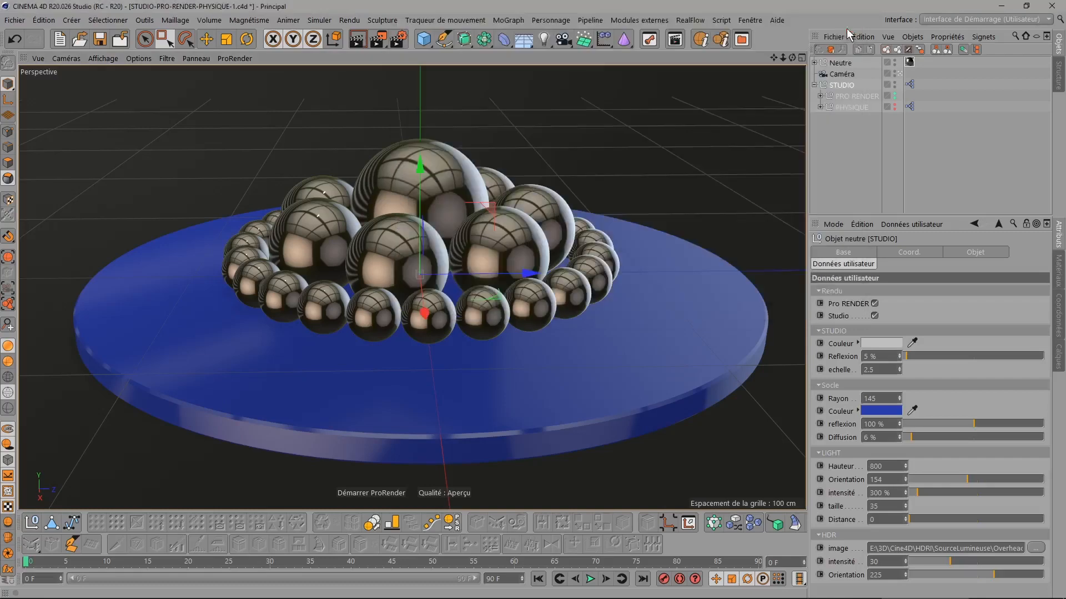
{"action": "left_click", "coordinate": [378, 38]}
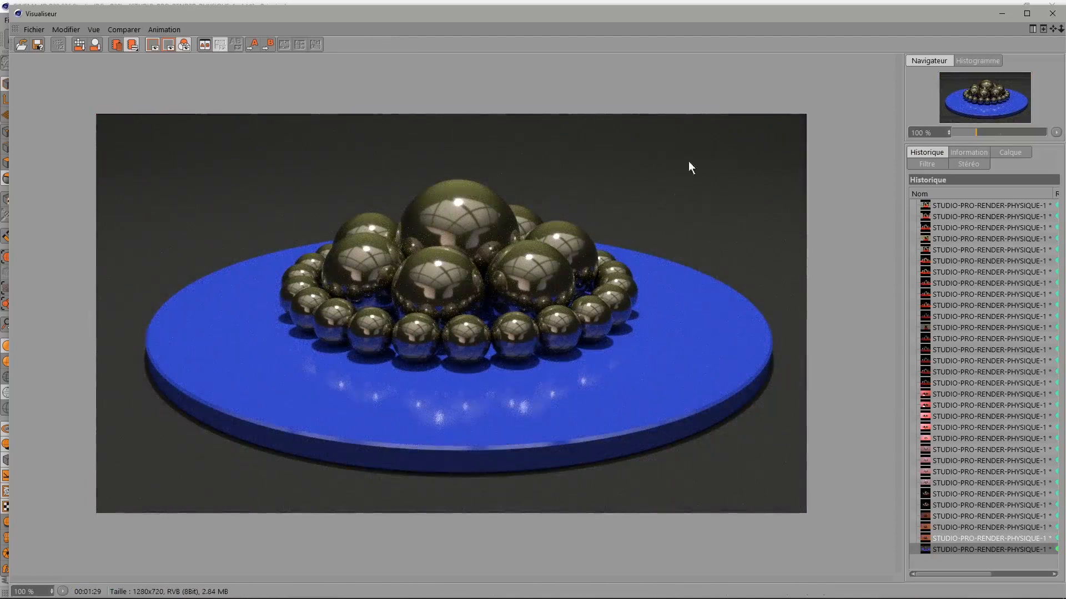
{"action": "left_click", "coordinate": [1052, 13]}
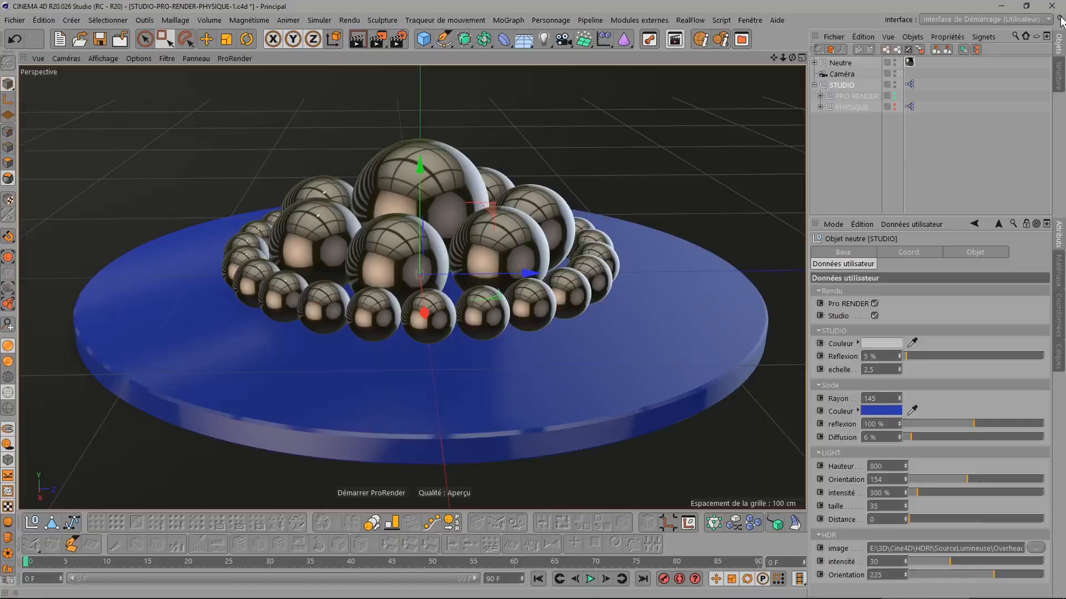
- Turn off the studio's Pro RENDER option, set the render engine to Physique and render the scene as an image
{"action": "left_click", "coordinate": [874, 303]}
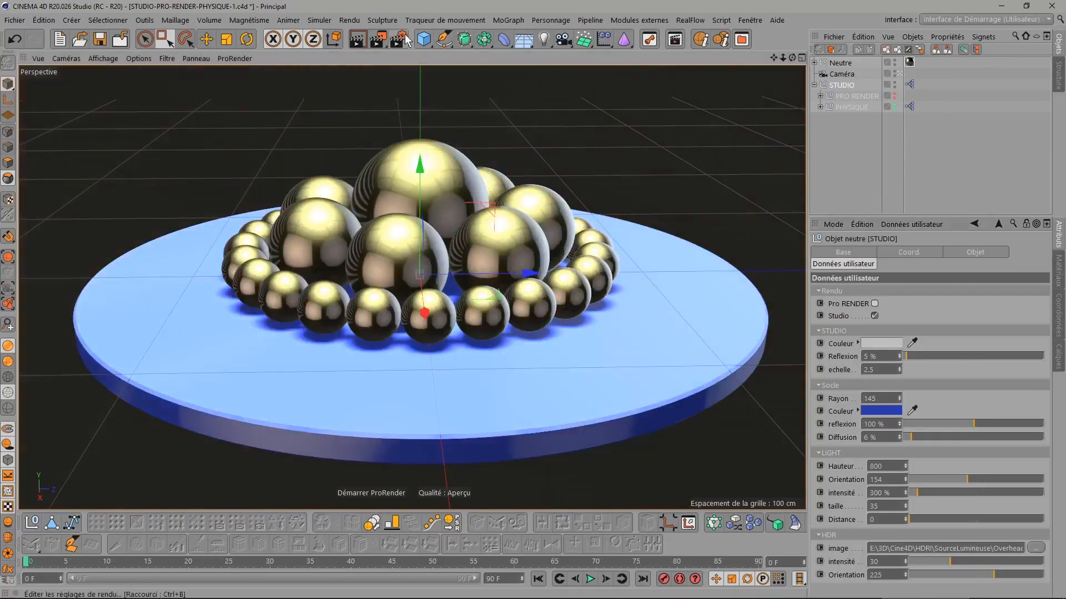
{"action": "left_click", "coordinate": [398, 39]}
{"action": "left_click", "coordinate": [508, 51]}
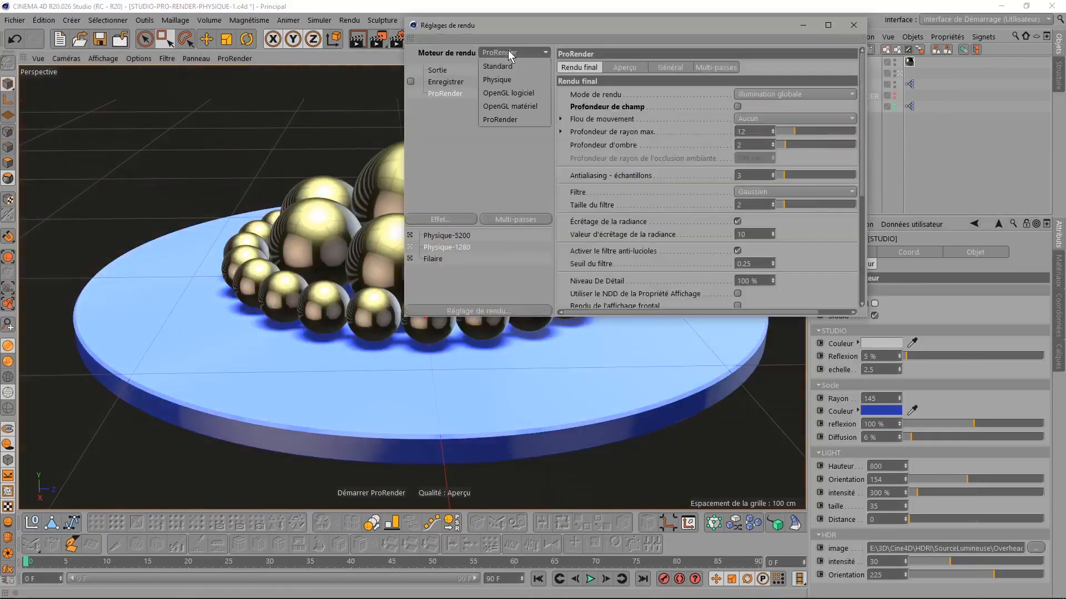
{"action": "left_click", "coordinate": [502, 78]}
{"action": "left_click", "coordinate": [853, 25]}
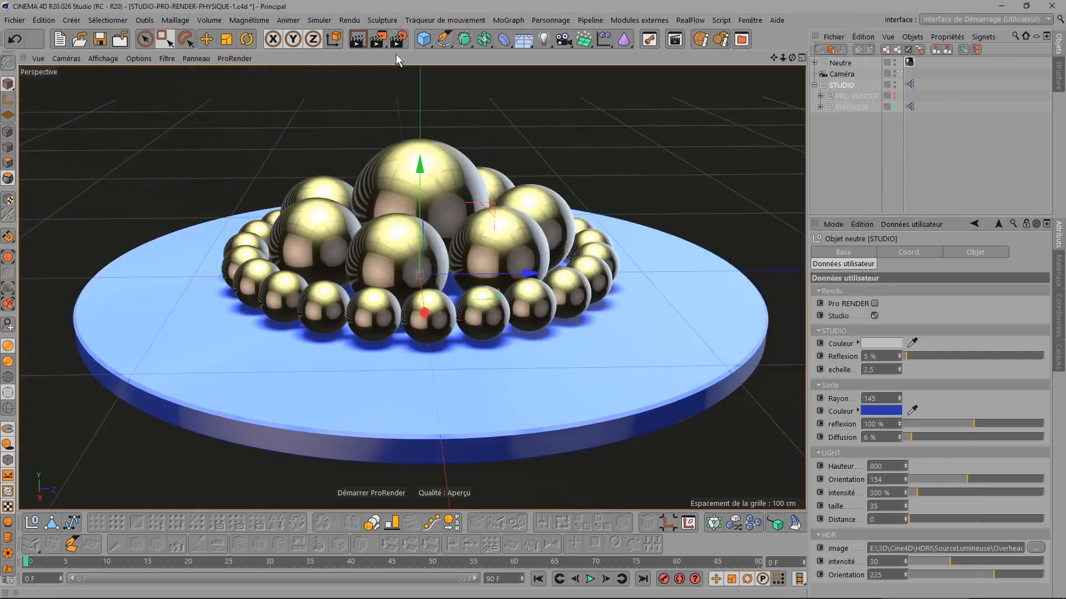
{"action": "left_click", "coordinate": [379, 39]}
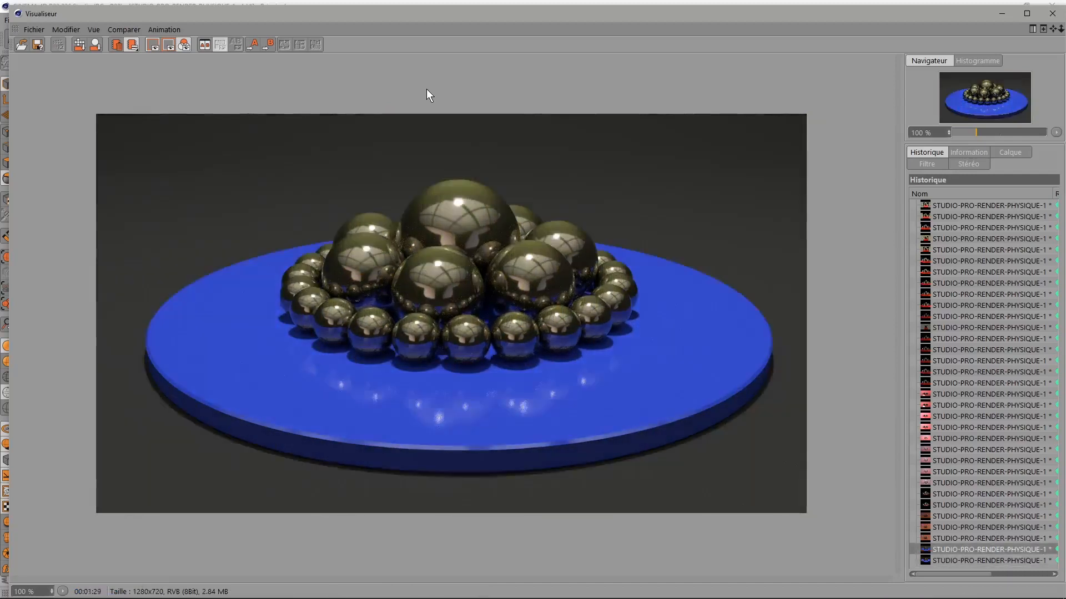
- Compare the ProRender and Physique renders by switching repeatedly between the two latest images in the render history
{"action": "key", "text": "Up"}
{"action": "key", "text": "Down"}
{"action": "key", "text": "Up"}
{"action": "key", "text": "Down"}
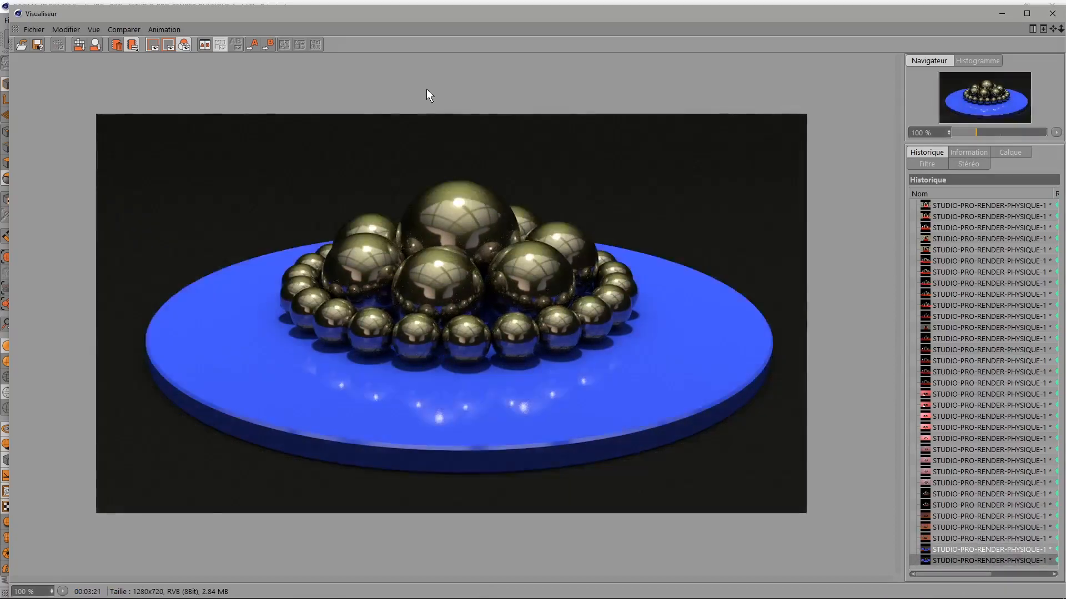
{"action": "key", "text": "Up"}
{"action": "key", "text": "Down"}
{"action": "key", "text": "Up"}
{"action": "key", "text": "Down"}
{"action": "key", "text": "Up"}
{"action": "key", "text": "Down"}
{"action": "key", "text": "Up"}
{"action": "key", "text": "Down"}
{"action": "key", "text": "Up"}
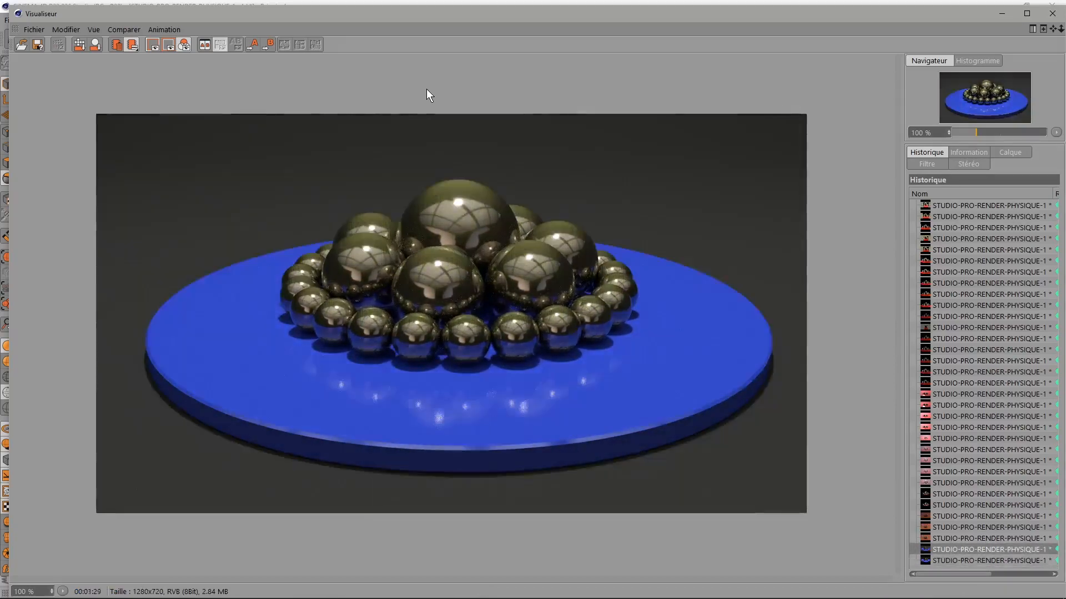
{"action": "key", "text": "Down"}
{"action": "key", "text": "Up"}
{"action": "key", "text": "Down"}
{"action": "key", "text": "Up"}
{"action": "key", "text": "Down"}
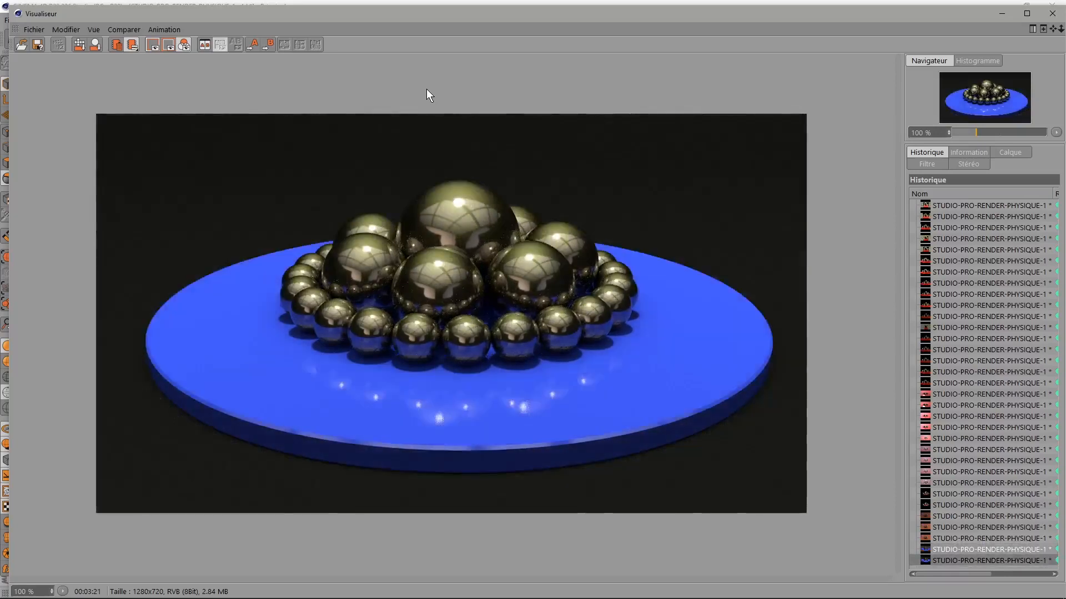
{"action": "key", "text": "Up"}
{"action": "key", "text": "Down"}
{"action": "key", "text": "Up"}
{"action": "key", "text": "Down"}
{"action": "key", "text": "Up"}
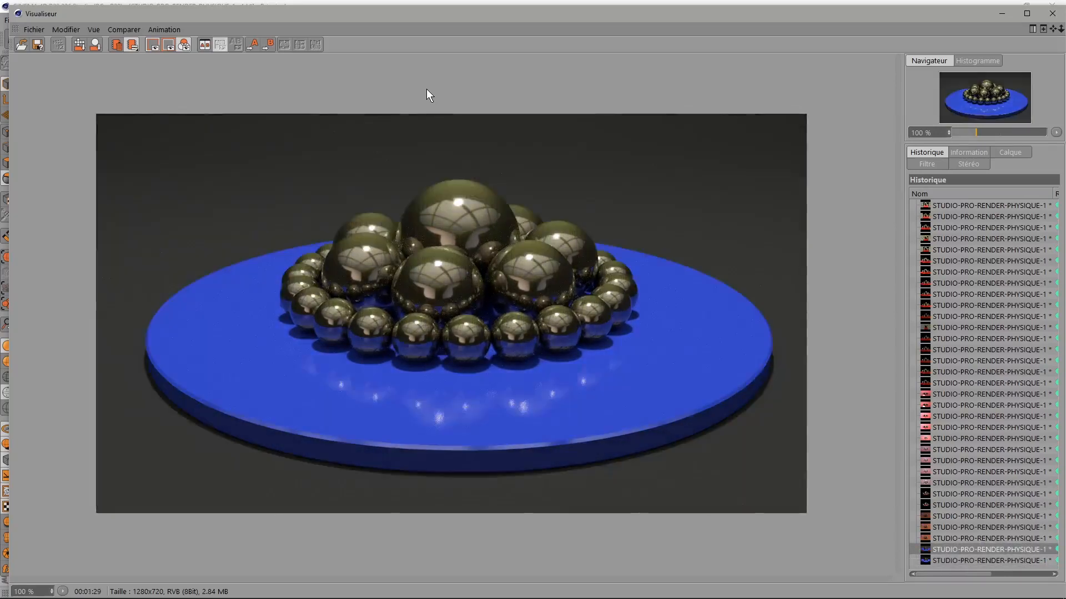
{"action": "key", "text": "Down"}
{"action": "key", "text": "Up"}
{"action": "key", "text": "Down"}
{"action": "key", "text": "Up"}
{"action": "key", "text": "Down"}
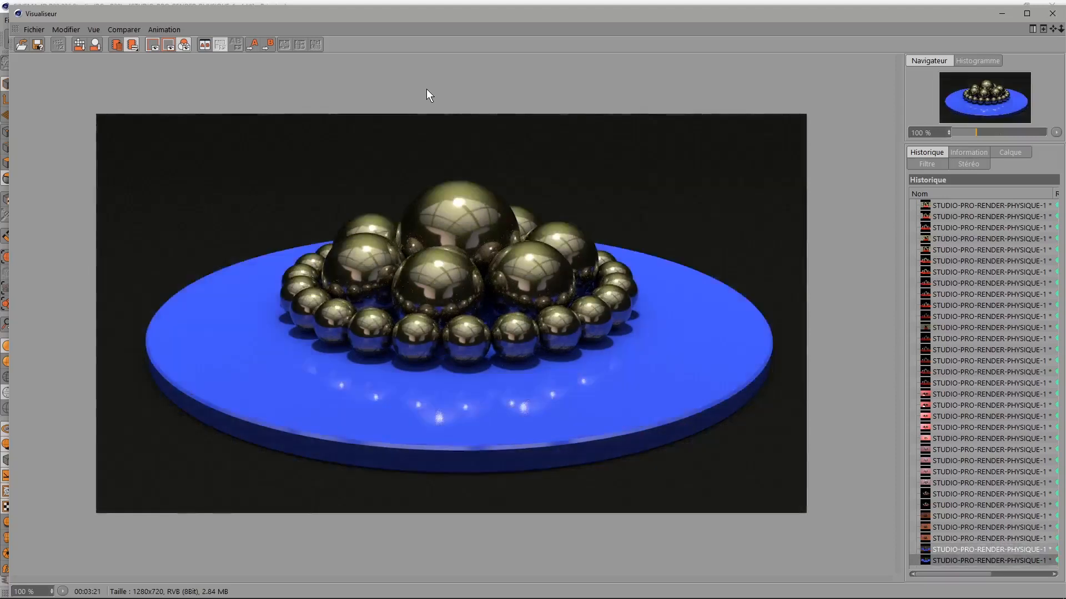
{"action": "key", "text": "Up"}
{"action": "key", "text": "Down"}
{"action": "key", "text": "Up"}
{"action": "key", "text": "Down"}
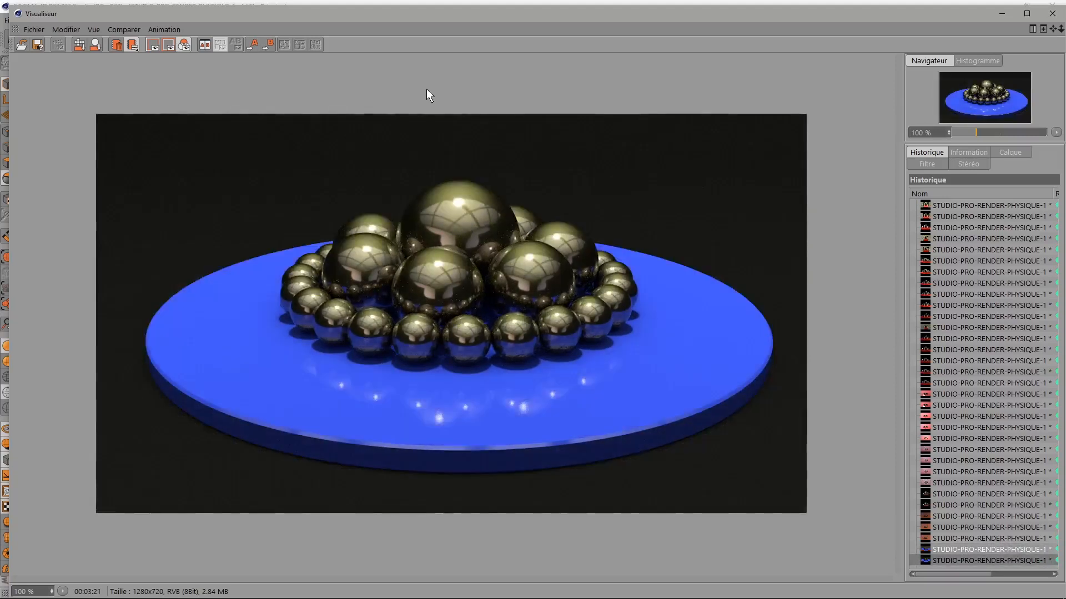
- Close the render viewer, turn off the Studio option of the STUDIO object and reframe the spheres from a higher angle
{"action": "left_click", "coordinate": [1052, 13]}
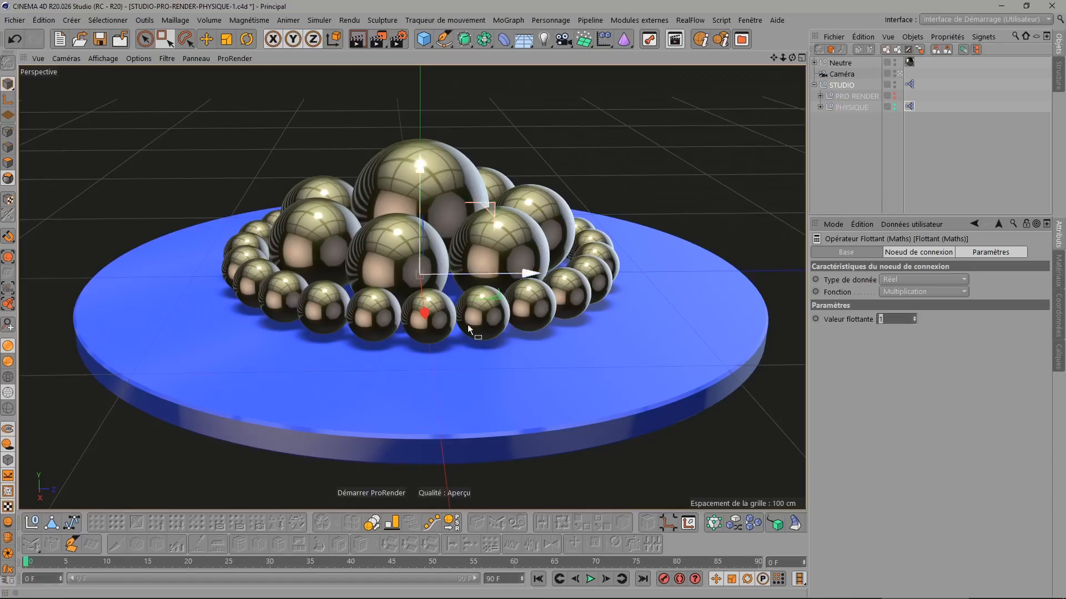
{"action": "left_click", "coordinate": [843, 85]}
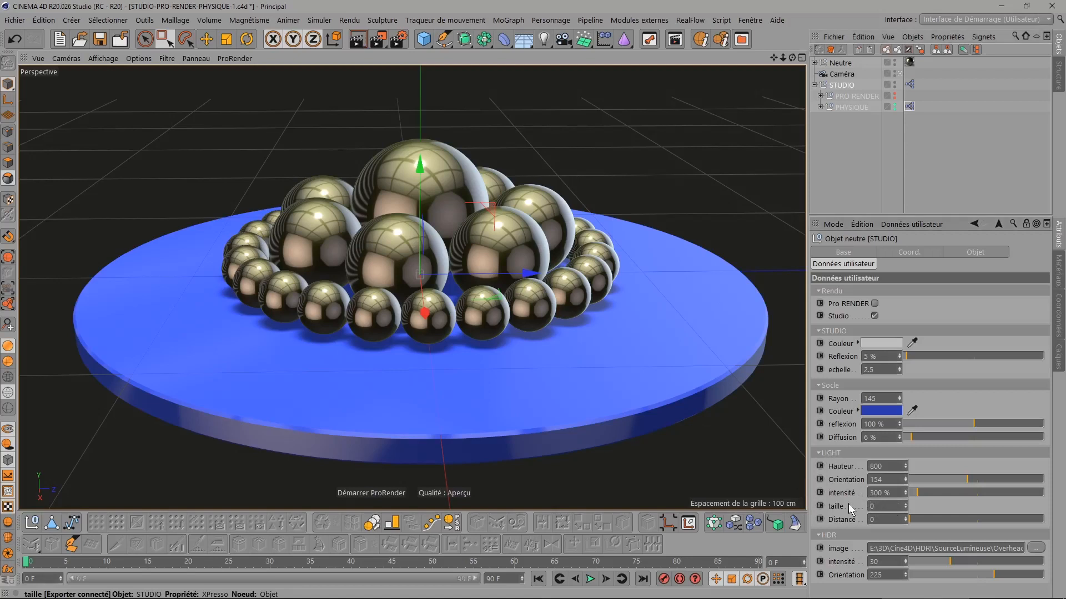
{"action": "left_click", "coordinate": [875, 316]}
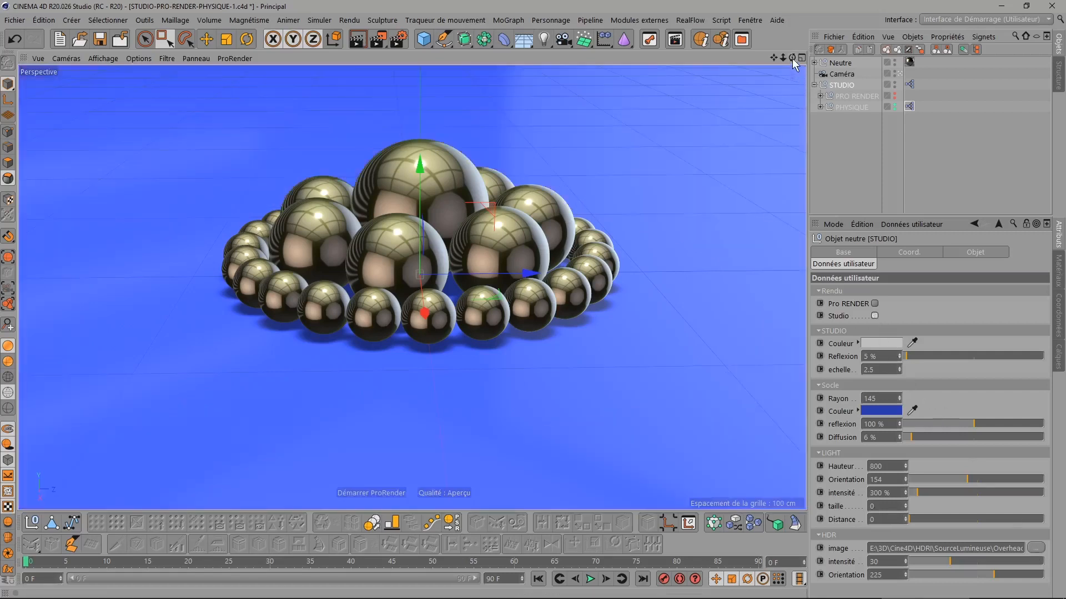
{"action": "mouse_move", "coordinate": [786, 58]}
{"action": "left_mouse_down"}
{"action": "mouse_move", "coordinate": [749, 60]}
{"action": "mouse_move", "coordinate": [789, 61]}
{"action": "mouse_move", "coordinate": [782, 79]}
{"action": "mouse_move", "coordinate": [800, 96]}
{"action": "mouse_move", "coordinate": [804, 61]}
{"action": "mouse_move", "coordinate": [790, 85]}
{"action": "mouse_move", "coordinate": [768, 64]}
{"action": "mouse_move", "coordinate": [776, 50]}
{"action": "mouse_move", "coordinate": [792, 56]}
{"action": "left_mouse_up"}
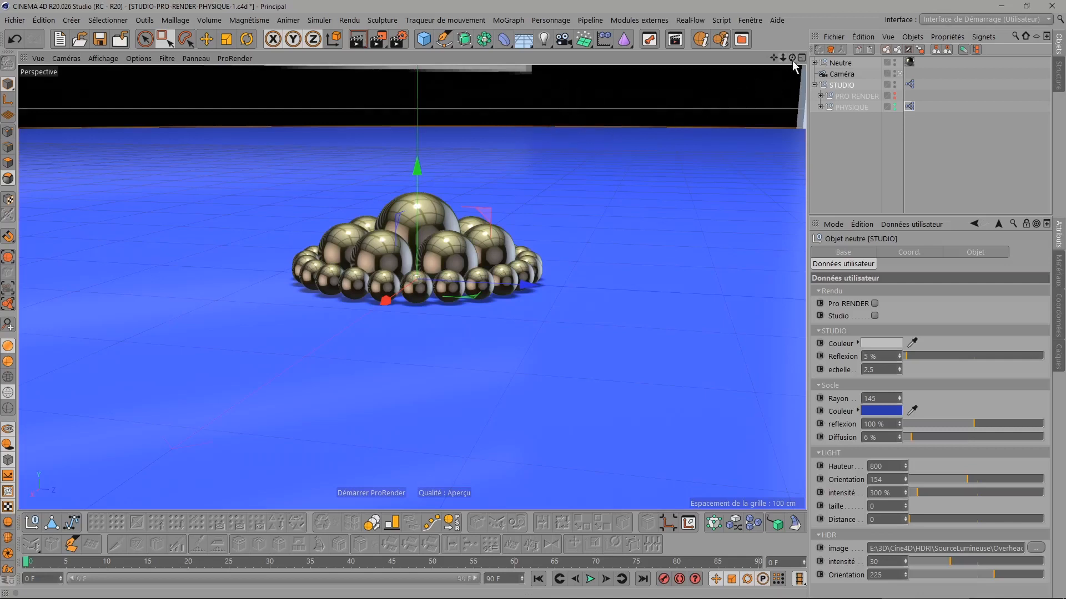
{"action": "left_click_drag", "start_coordinate": [792, 58], "coordinate": [792, 94]}
{"action": "left_click_drag", "start_coordinate": [783, 58], "coordinate": [783, 83]}
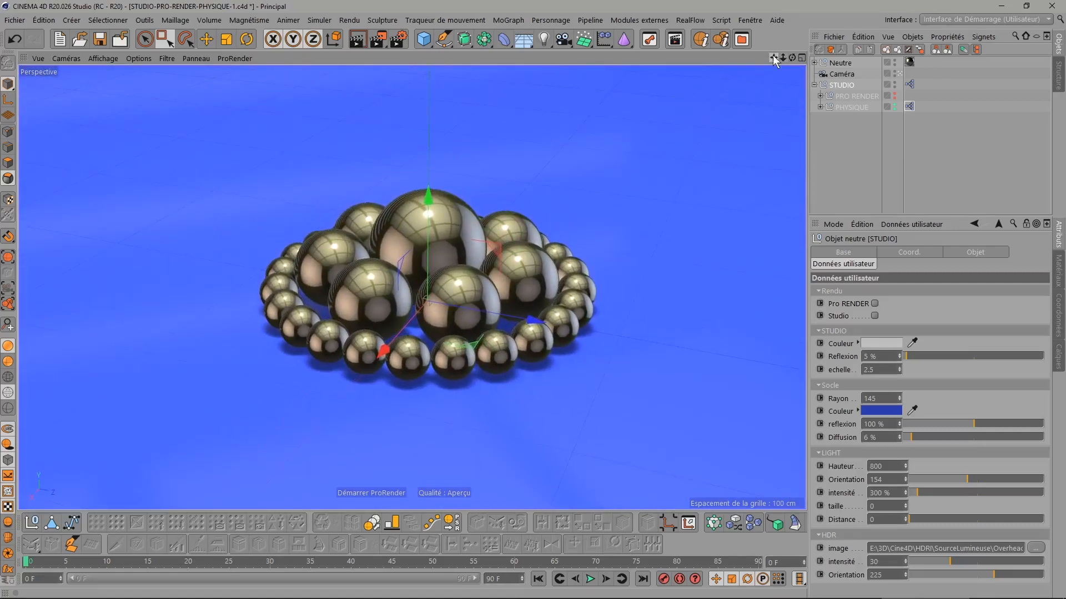
- Load Alexs_Apt_2k.hdr from the HDRI folder as the studio's HDR image
{"action": "left_click", "coordinate": [1036, 548]}
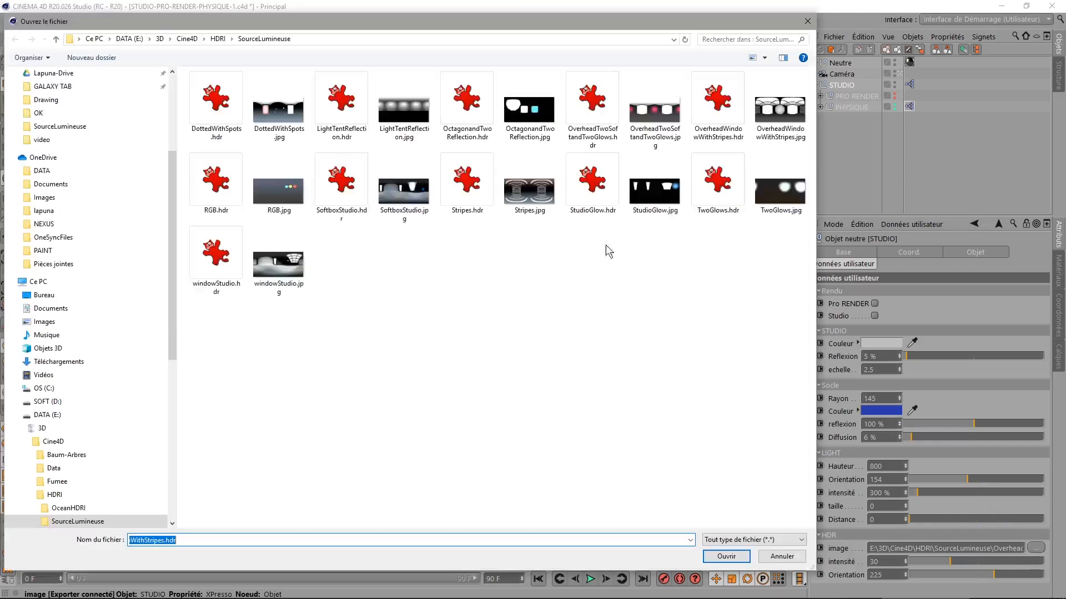
{"action": "left_click", "coordinate": [216, 39]}
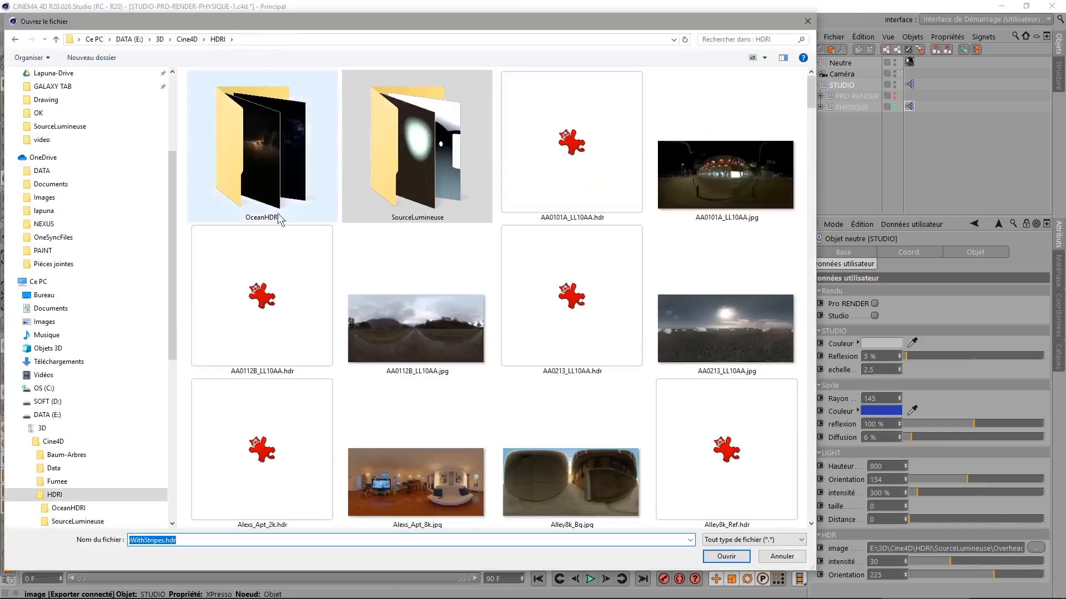
{"action": "double_click", "coordinate": [271, 461]}
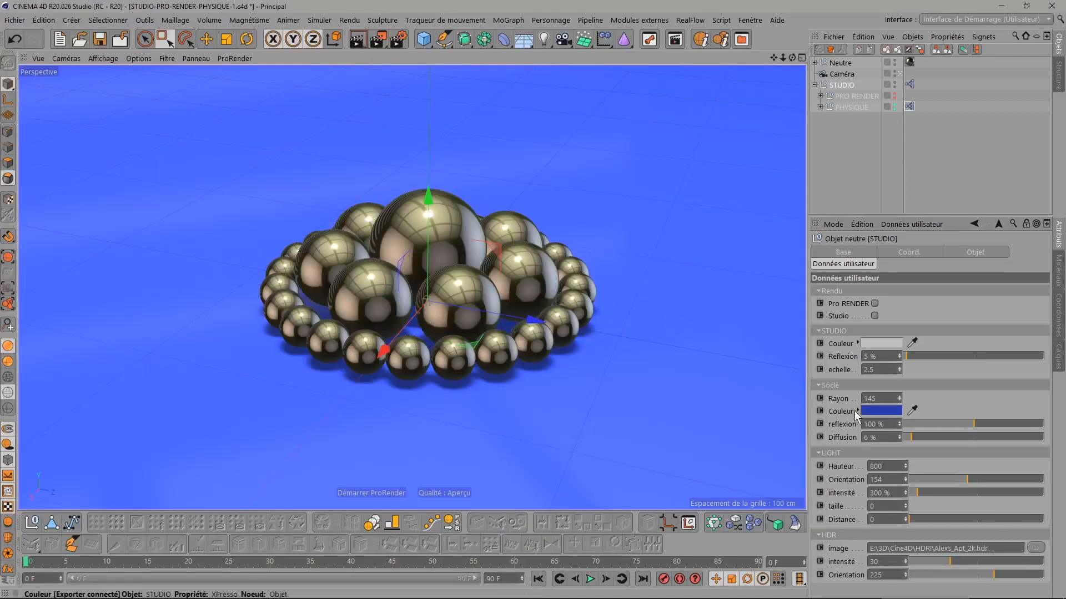
- Darken the Socle colour to 27 % brightness and set its Diffusion to 20 %
{"action": "left_click", "coordinate": [871, 411]}
{"action": "left_click", "coordinate": [854, 433]}
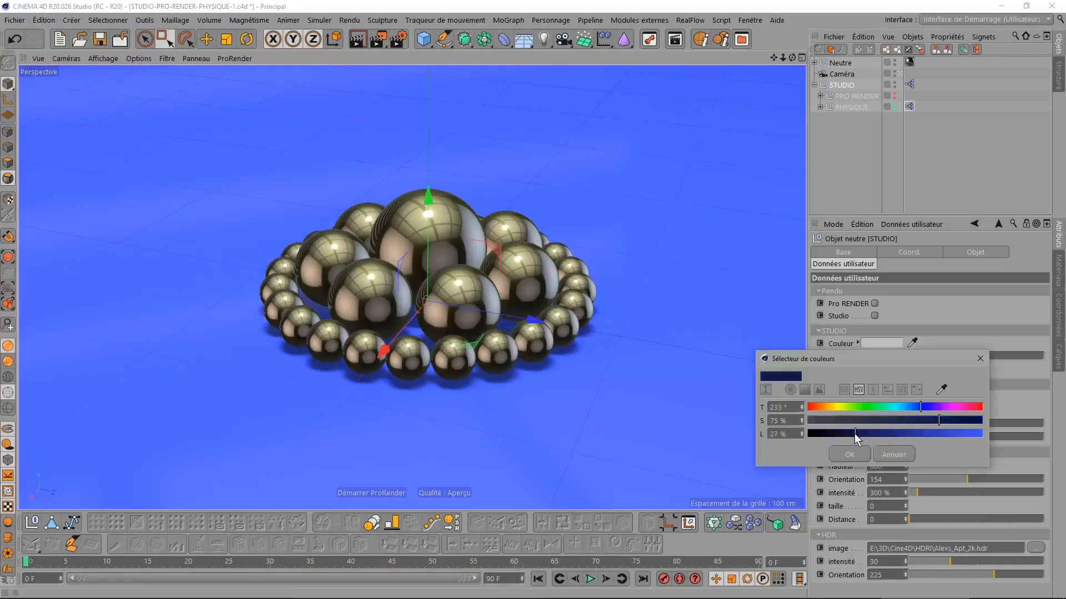
{"action": "left_click", "coordinate": [849, 454]}
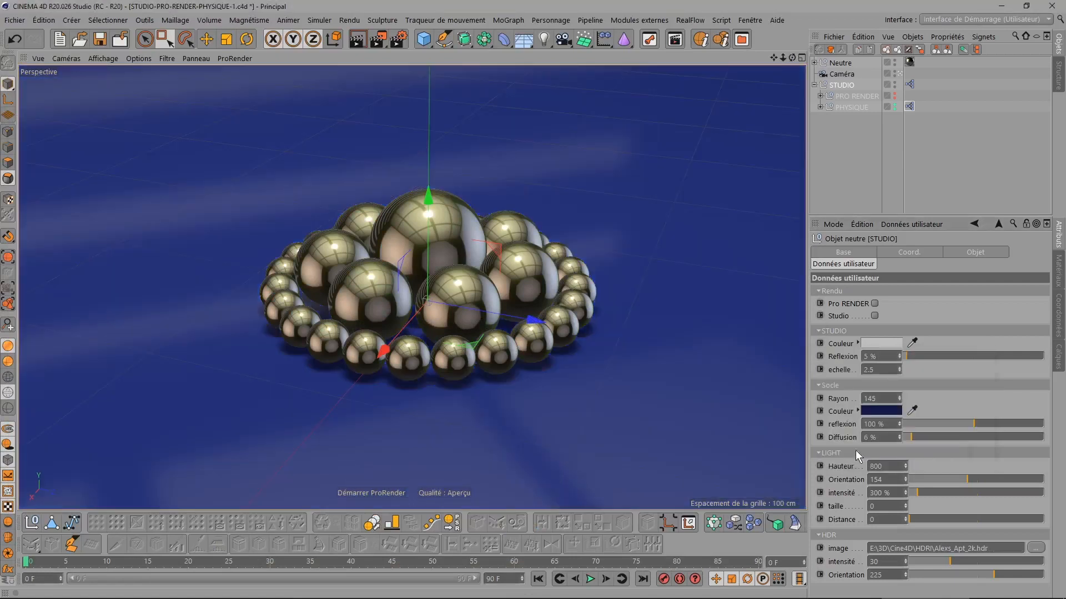
{"action": "left_click", "coordinate": [872, 437]}
{"action": "type", "text": "50"}
{"action": "key", "text": "Return"}
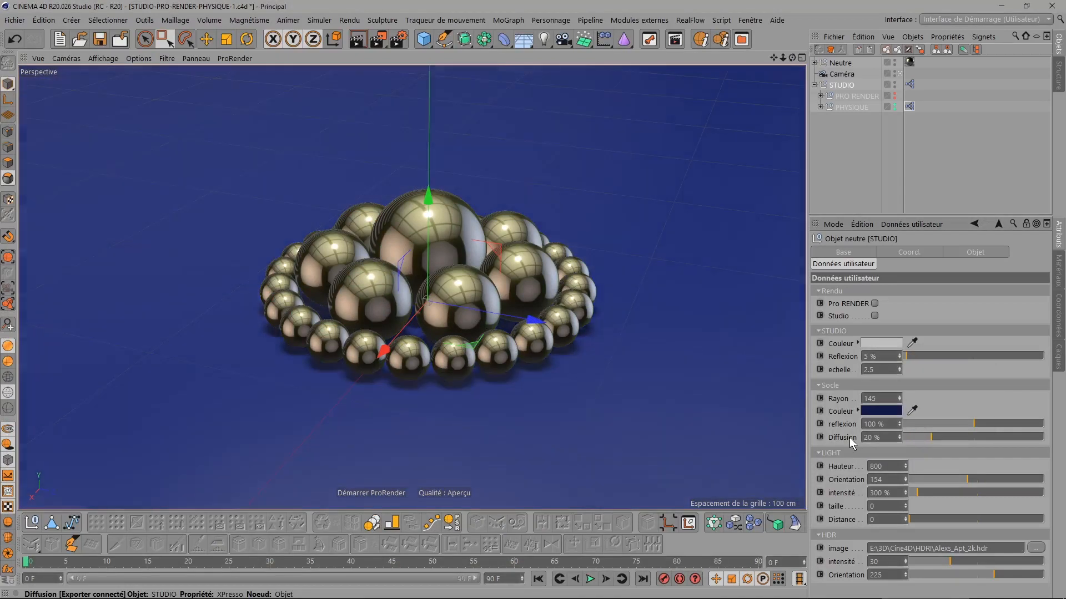
{"action": "left_click_drag", "start_coordinate": [791, 58], "coordinate": [773, 75]}
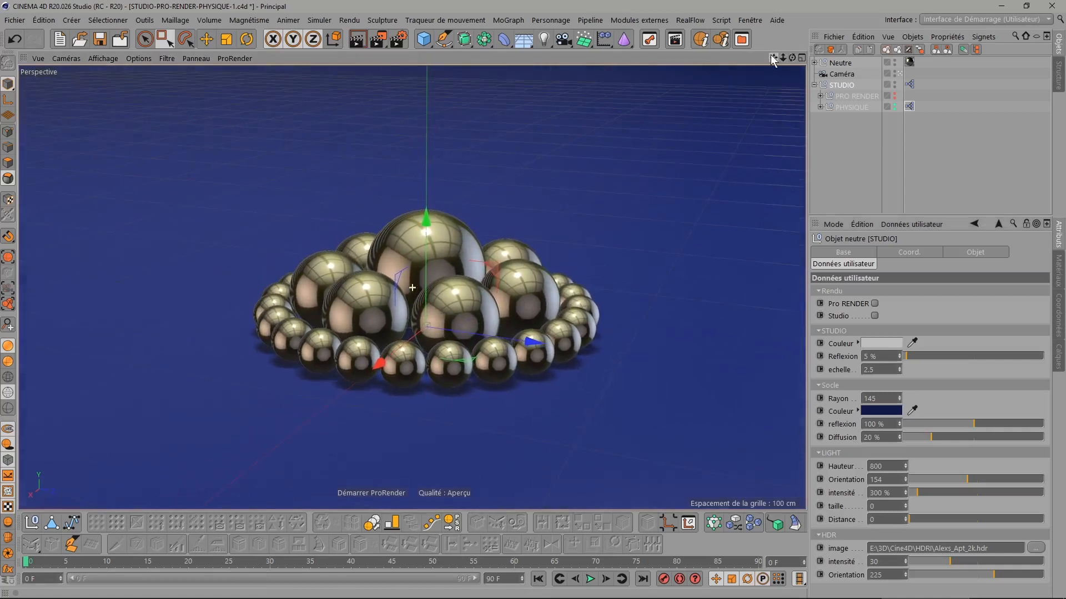
- Turn on the studio's Pro RENDER option and set the HDR orientation to 180 and intensity to 85
{"action": "left_click", "coordinate": [874, 304]}
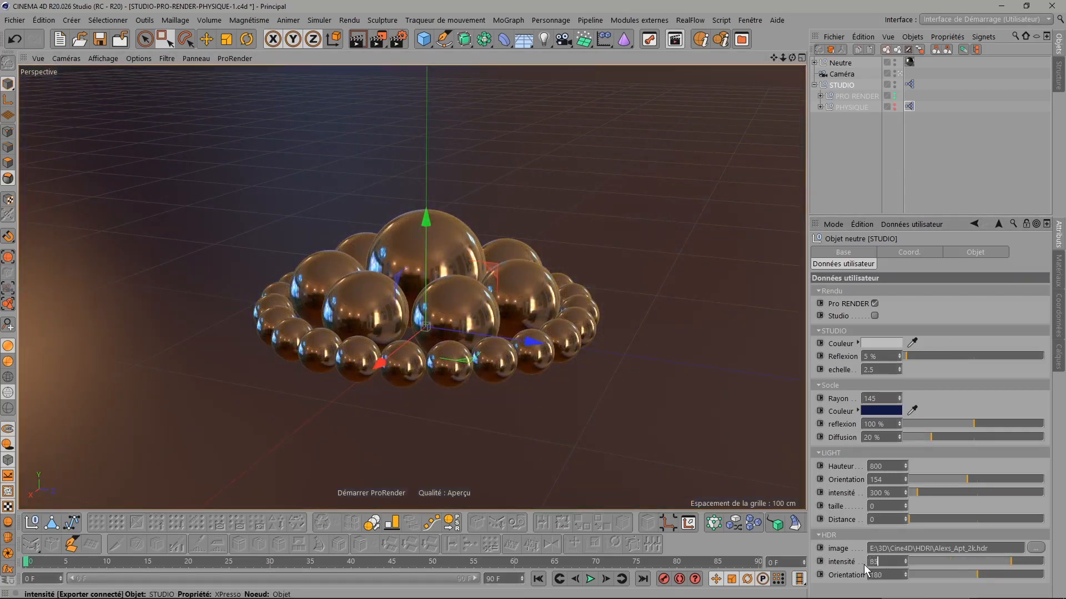
{"action": "type", "text": "85"}
{"action": "key", "text": "Return"}
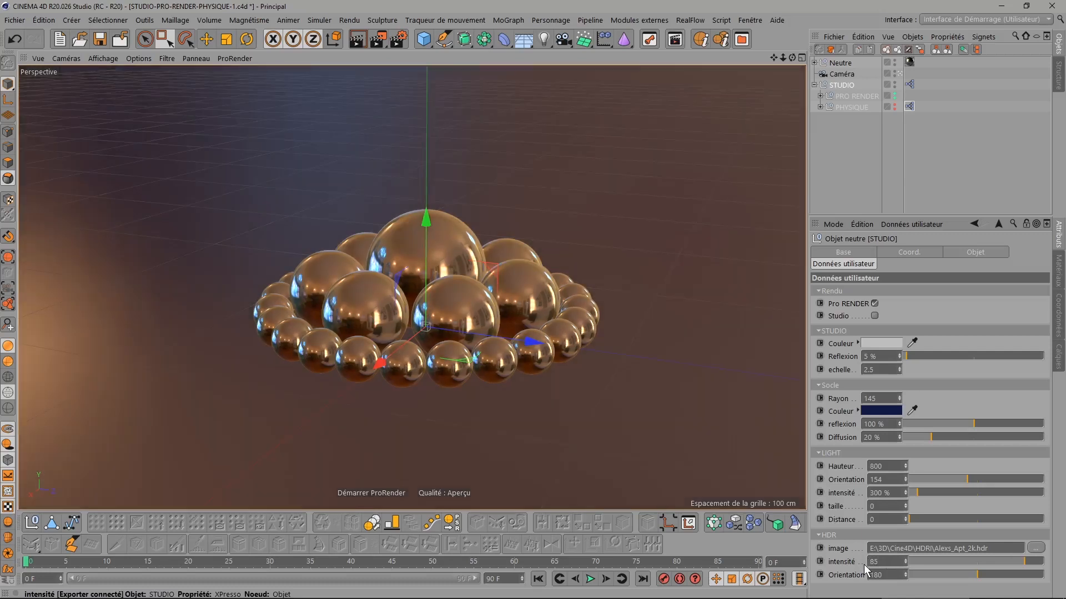
- Set the LIGHT intensity to 0 % and render the scene with ProRender as an image
{"action": "left_click", "coordinate": [877, 493]}
{"action": "type", "text": "0"}
{"action": "key", "text": "Return"}
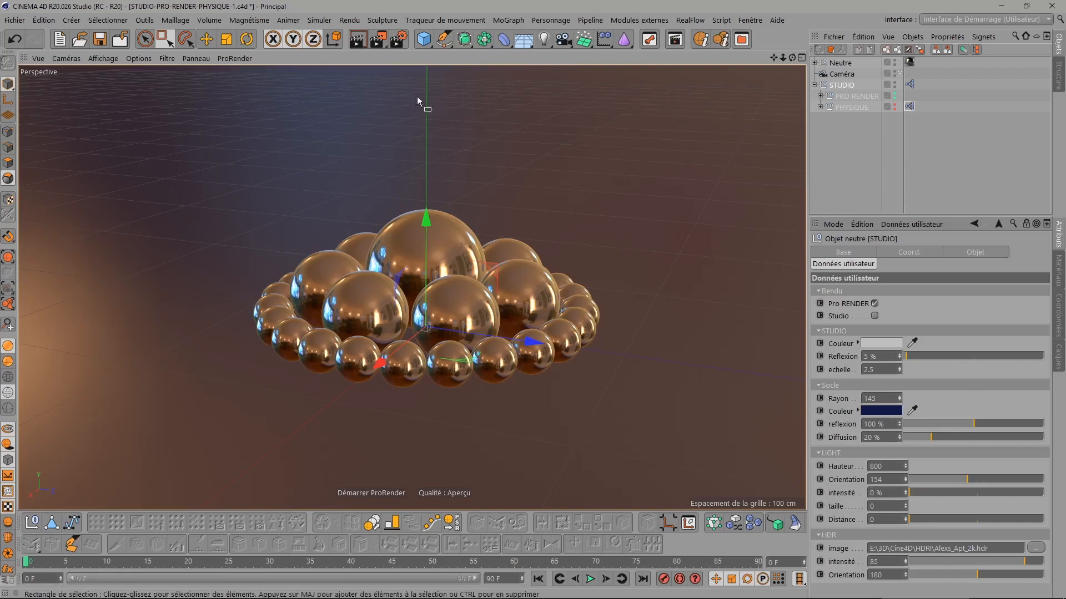
{"action": "left_click", "coordinate": [378, 38]}
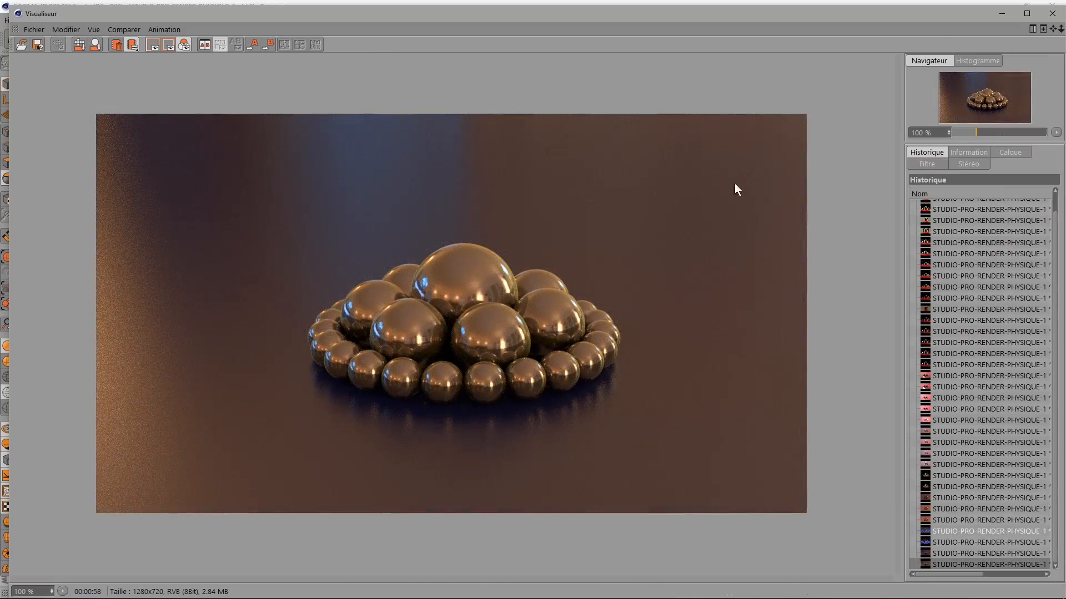
{"action": "left_click", "coordinate": [1057, 17]}
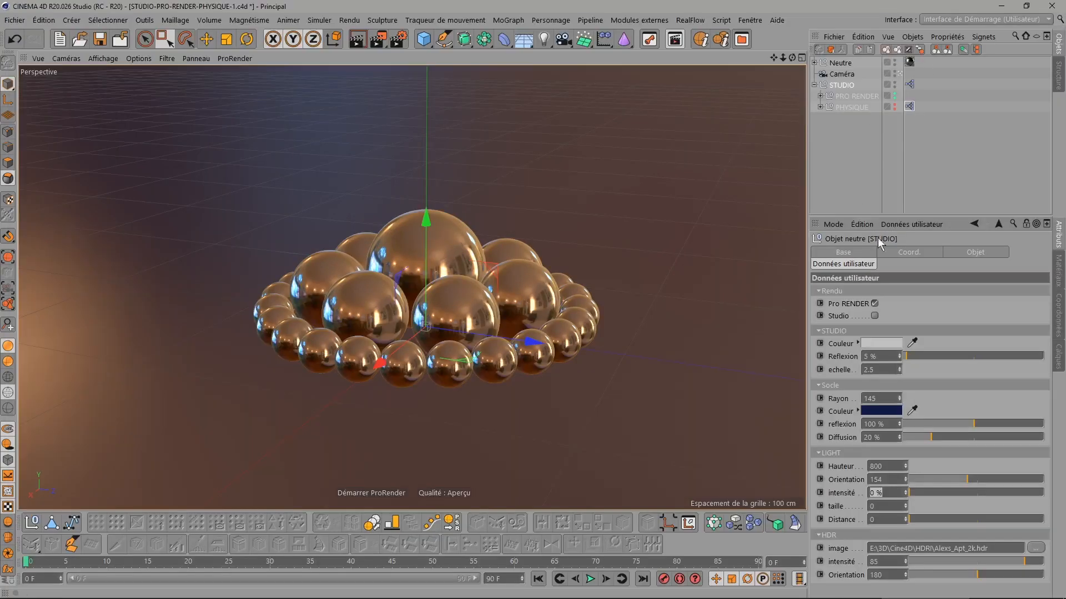
- Turn off Pro RENDER, switch the render engine from ProRender to Physique and render the HDR-lit spheres
{"action": "left_click", "coordinate": [875, 303]}
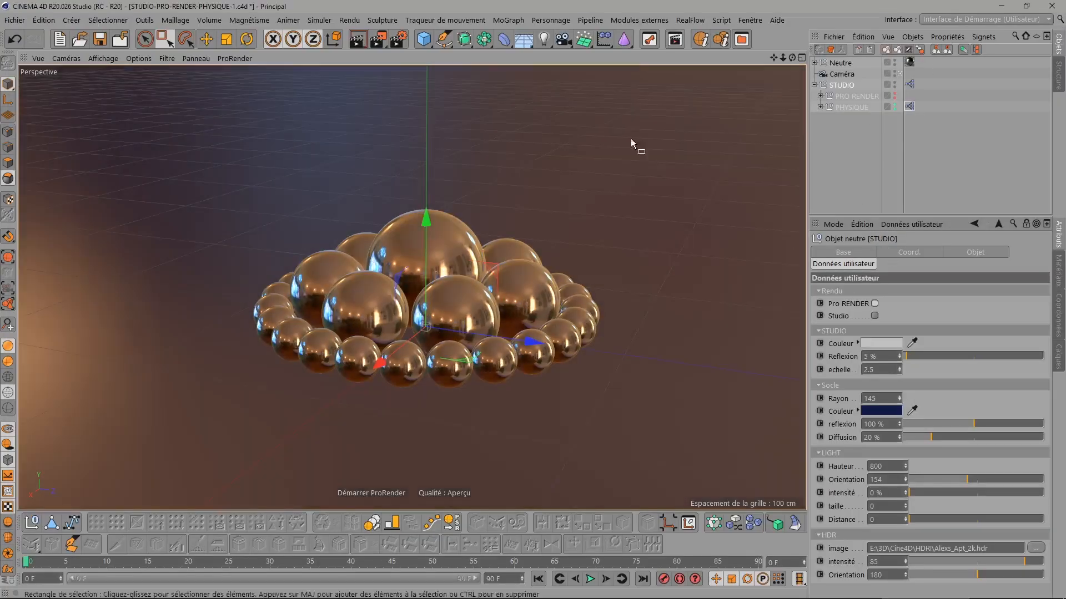
{"action": "left_click", "coordinate": [398, 39]}
{"action": "left_click", "coordinate": [492, 52]}
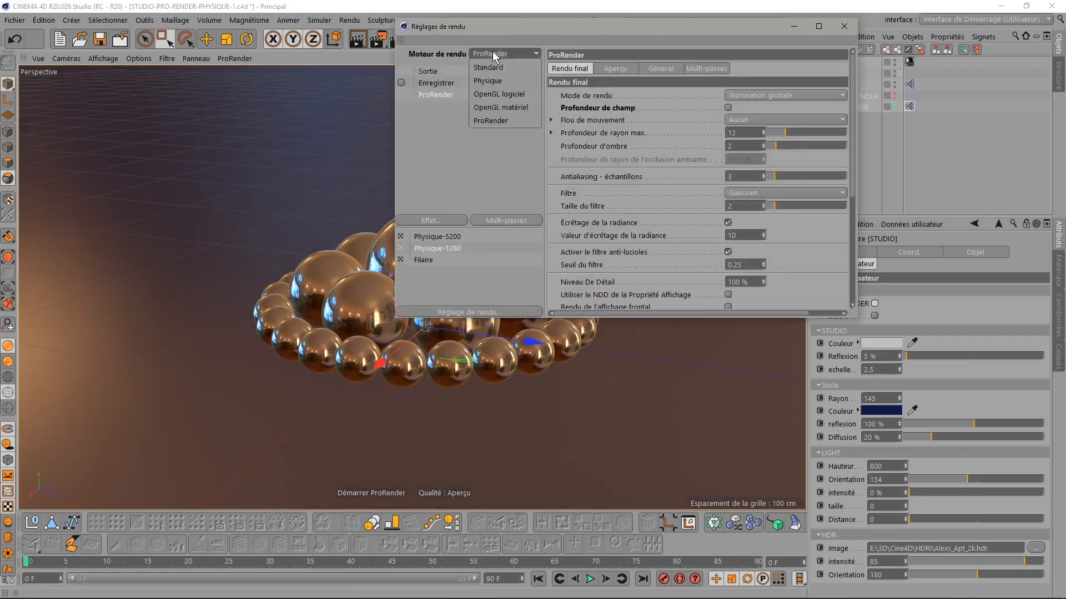
{"action": "left_click", "coordinate": [495, 83]}
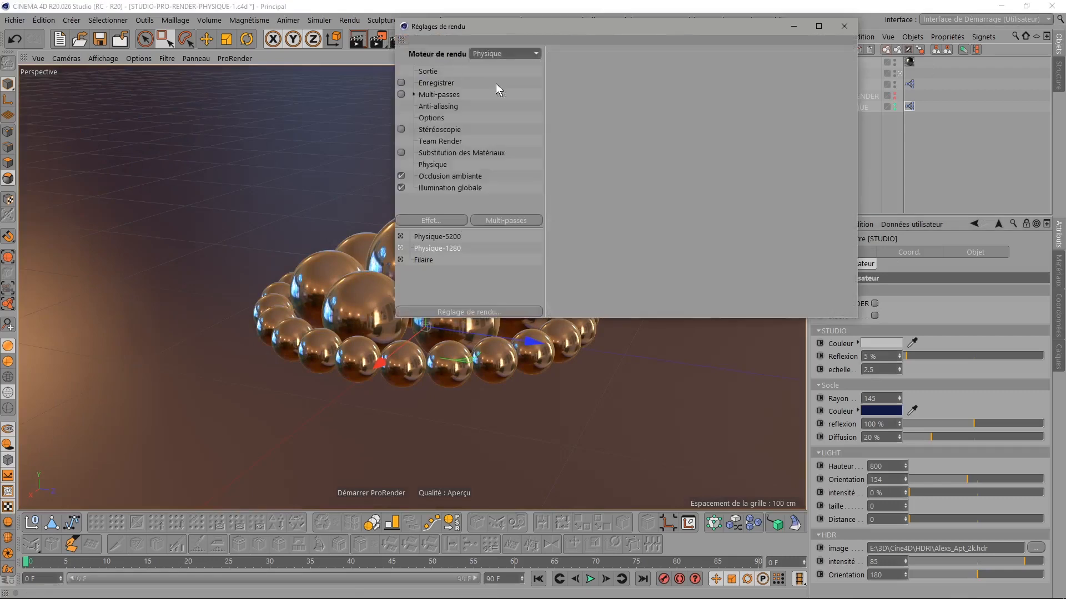
{"action": "left_click", "coordinate": [844, 27]}
{"action": "left_click", "coordinate": [377, 39]}
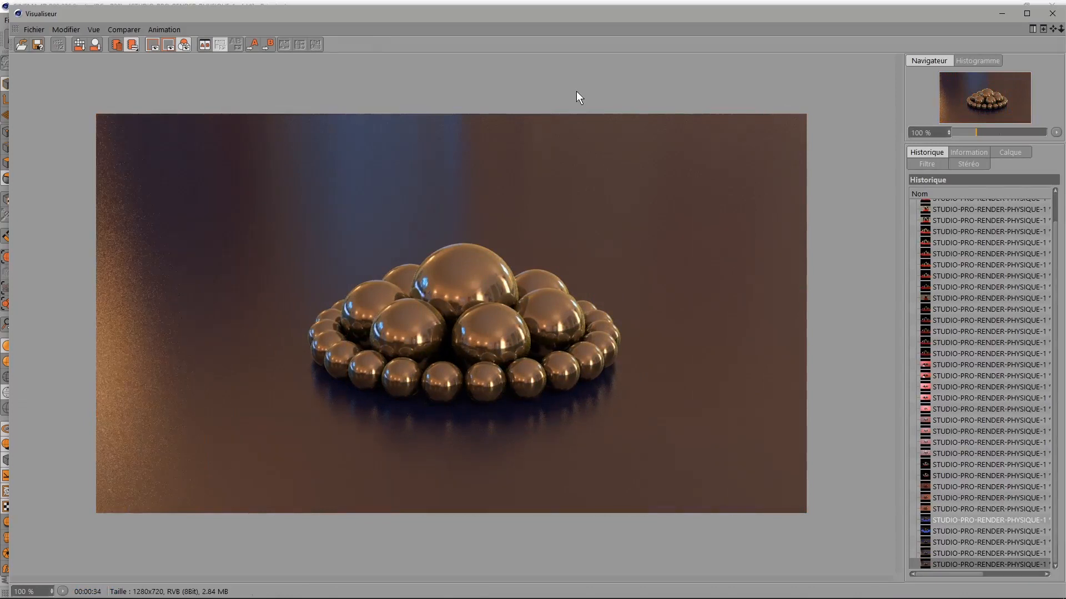
- Compare the HDR-lit ProRender and Physique images by alternating between them in the render history
{"action": "key", "text": "Down"}
{"action": "key", "text": "Up"}
{"action": "key", "text": "Down"}
{"action": "key", "text": "Up"}
{"action": "key", "text": "Down"}
{"action": "key", "text": "Up"}
{"action": "key", "text": "Down"}
{"action": "key", "text": "Down"}
{"action": "key", "text": "Up"}
{"action": "key", "text": "Down"}
{"action": "key", "text": "Up"}
{"action": "key", "text": "Down"}
{"action": "key", "text": "Up"}
{"action": "key", "text": "Down"}
{"action": "key", "text": "Up"}
{"action": "key", "text": "Down"}
{"action": "key", "text": "Up"}
{"action": "key", "text": "Down"}
{"action": "left_click", "coordinate": [1052, 13]}
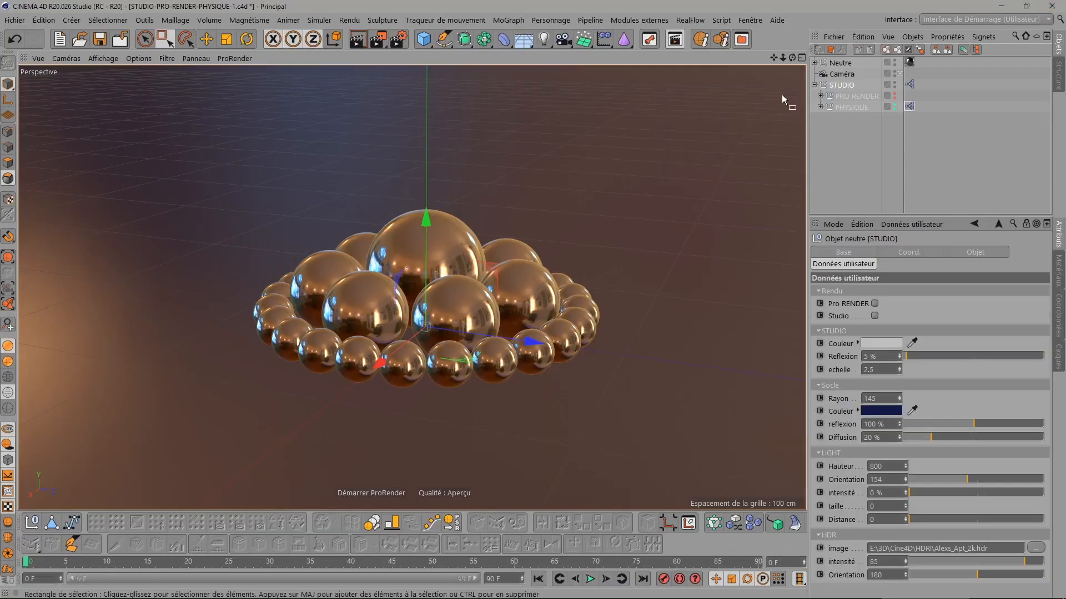
- Hide the Neutre group of spheres in the viewport and turn on the Studio option of the STUDIO object
{"action": "left_click", "coordinate": [896, 61]}
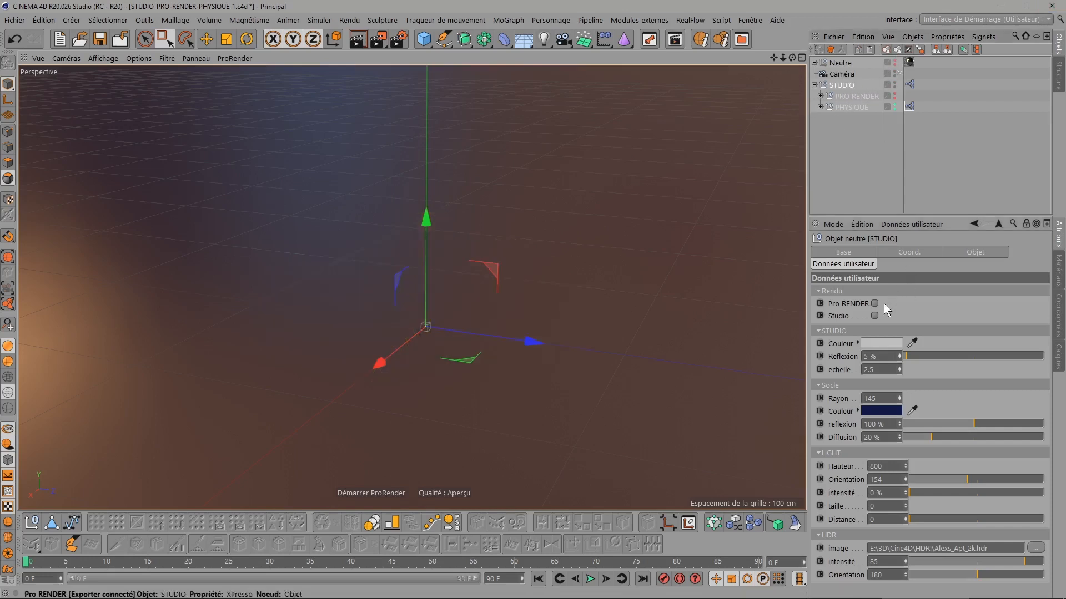
{"action": "left_click", "coordinate": [875, 315]}
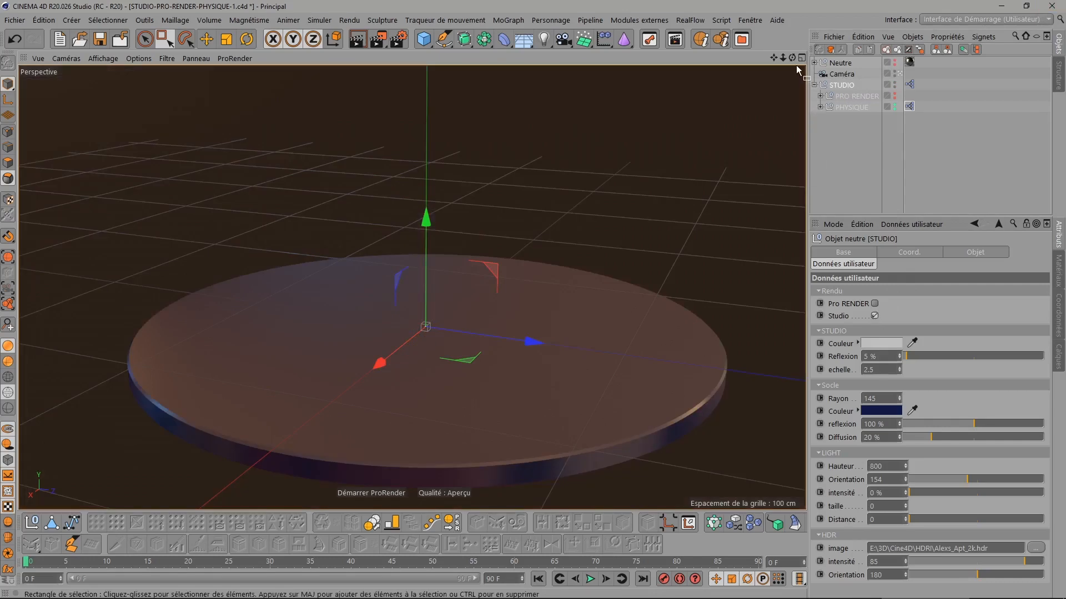
{"action": "mouse_move", "coordinate": [792, 57]}
{"action": "left_mouse_down"}
{"action": "mouse_move", "coordinate": [792, 38]}
{"action": "mouse_move", "coordinate": [797, 69]}
{"action": "left_mouse_up"}
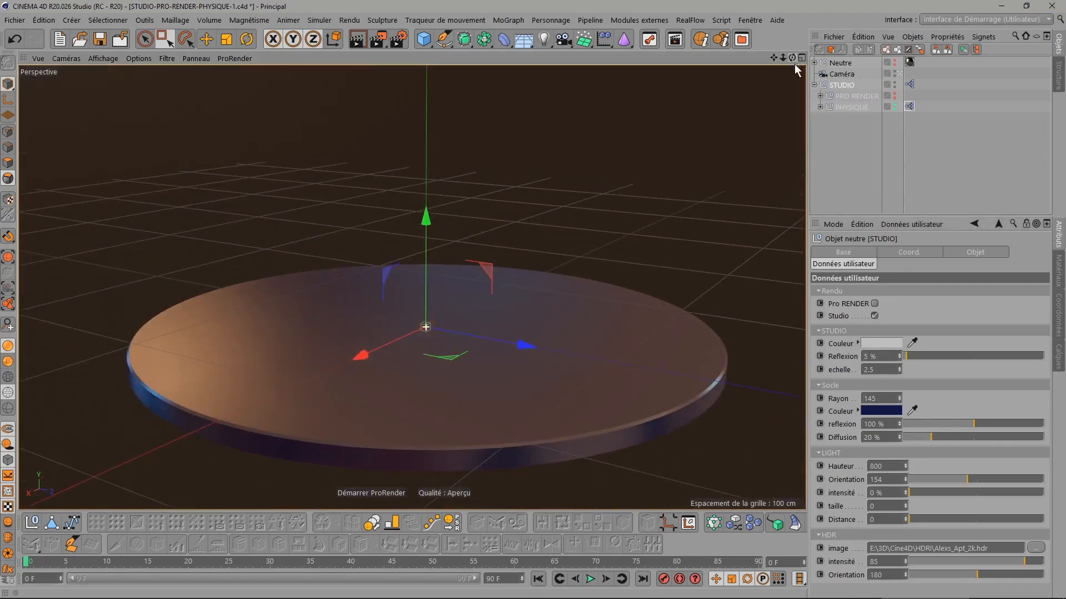
{"action": "scroll", "coordinate": [425, 356], "scroll_direction": "up", "scroll_amount": 5}
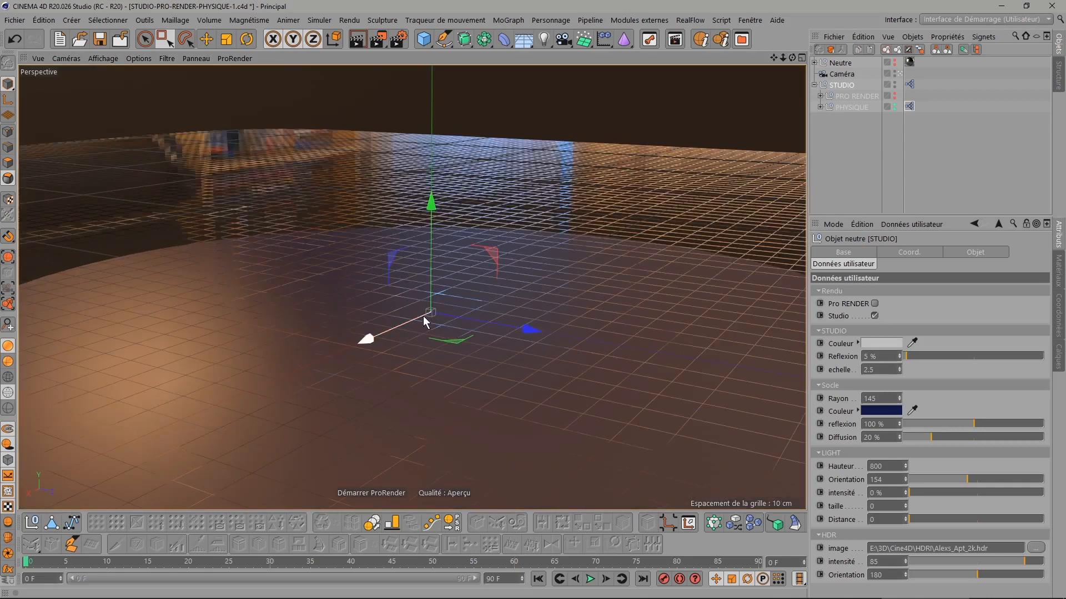
{"action": "scroll", "coordinate": [423, 315], "scroll_direction": "down", "scroll_amount": 5}
- Add a Sphère primitive to the scene and set its radius to 50 cm
{"action": "left_click", "coordinate": [424, 39]}
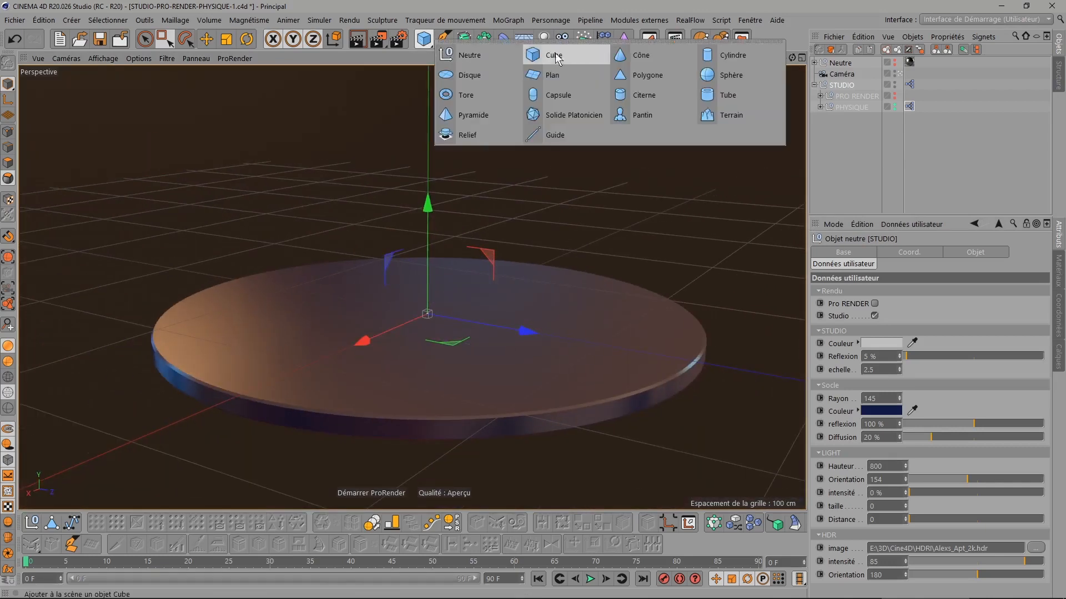
{"action": "left_click", "coordinate": [707, 75]}
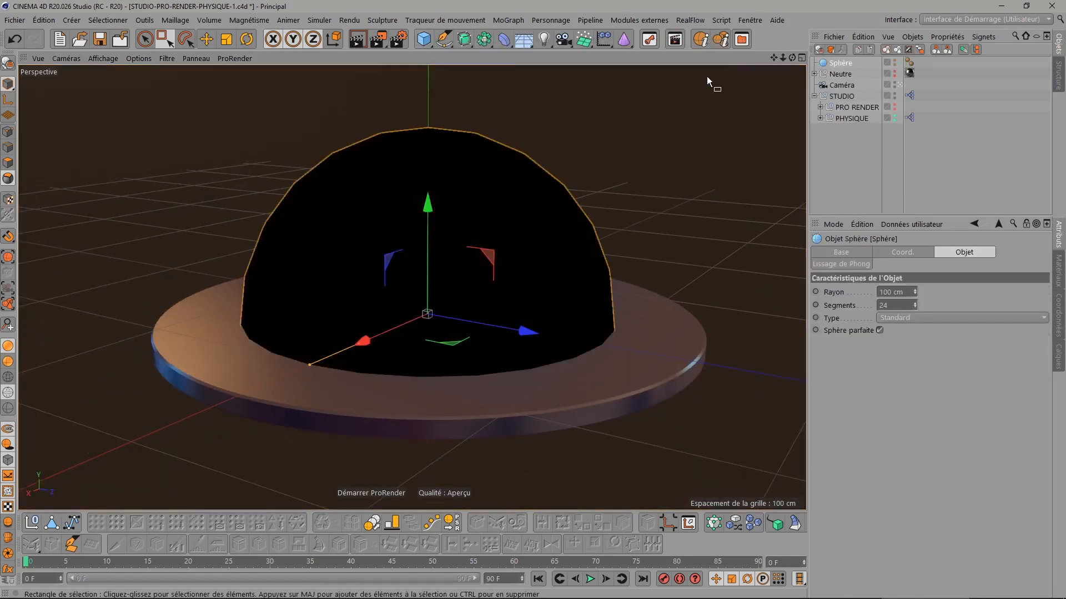
{"action": "double_click", "coordinate": [908, 292]}
{"action": "type", "text": "50"}
{"action": "key", "text": "Return"}
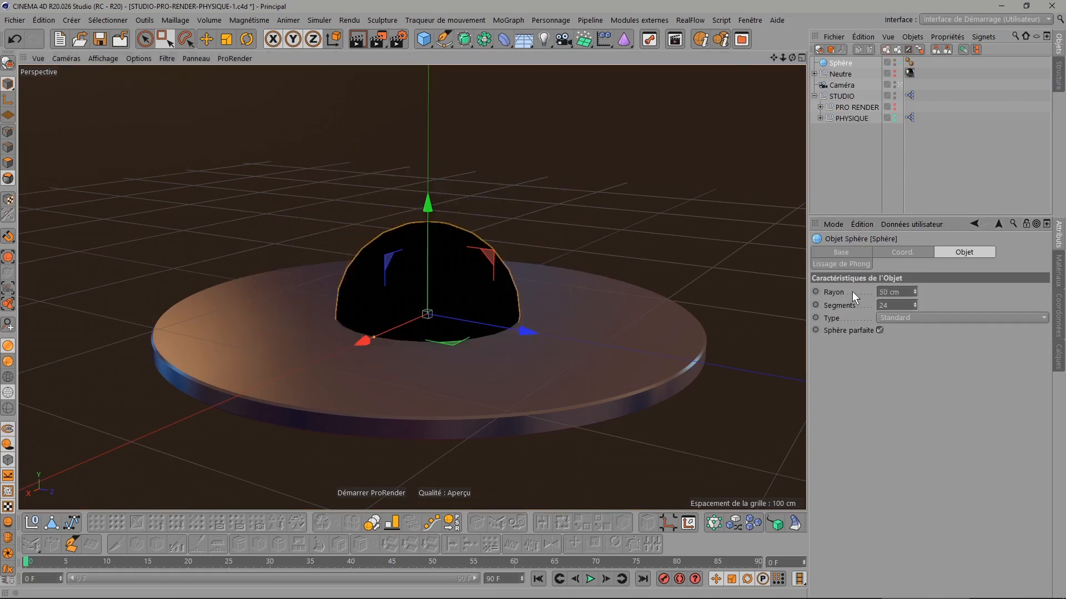
- Set the new sphere's Y position to 50 cm so that it rests on the base
{"action": "left_click", "coordinate": [898, 252]}
{"action": "double_click", "coordinate": [861, 305]}
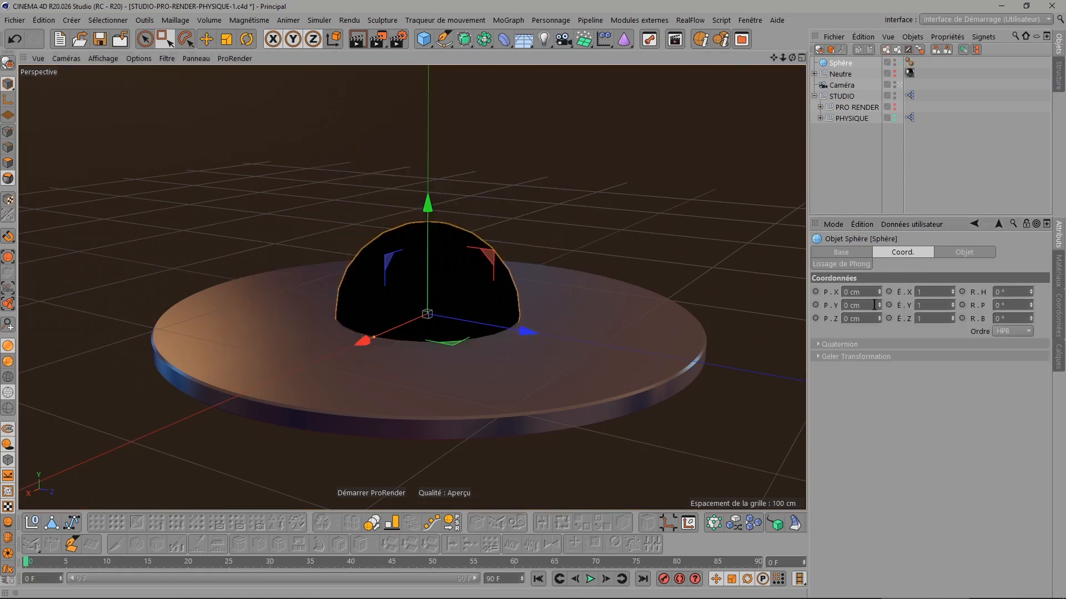
{"action": "type", "text": "50"}
{"action": "key", "text": "Return"}
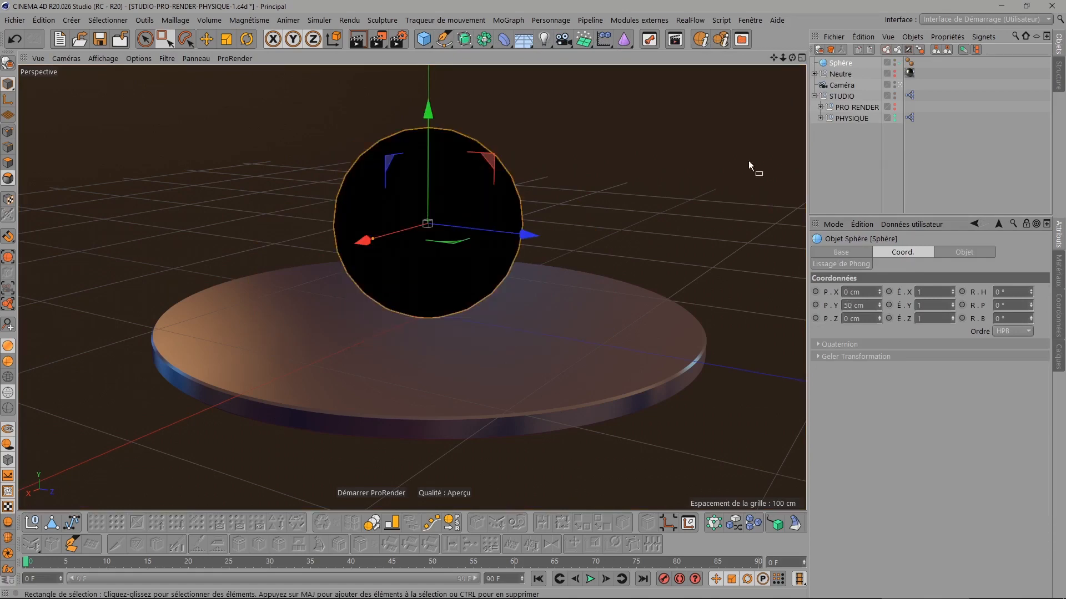
{"action": "left_click_drag", "start_coordinate": [792, 58], "coordinate": [732, 98]}
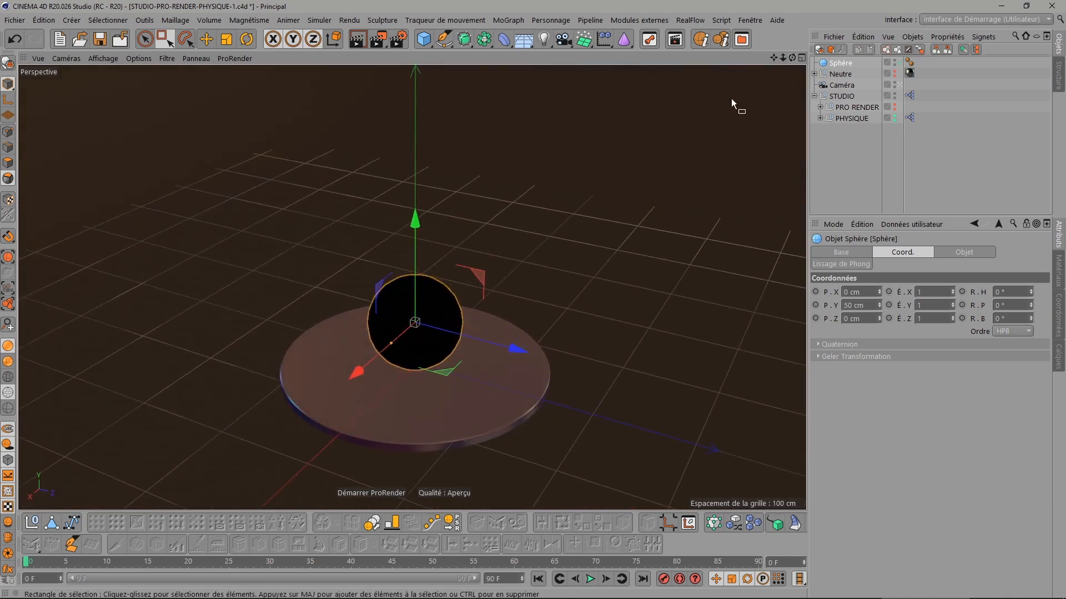